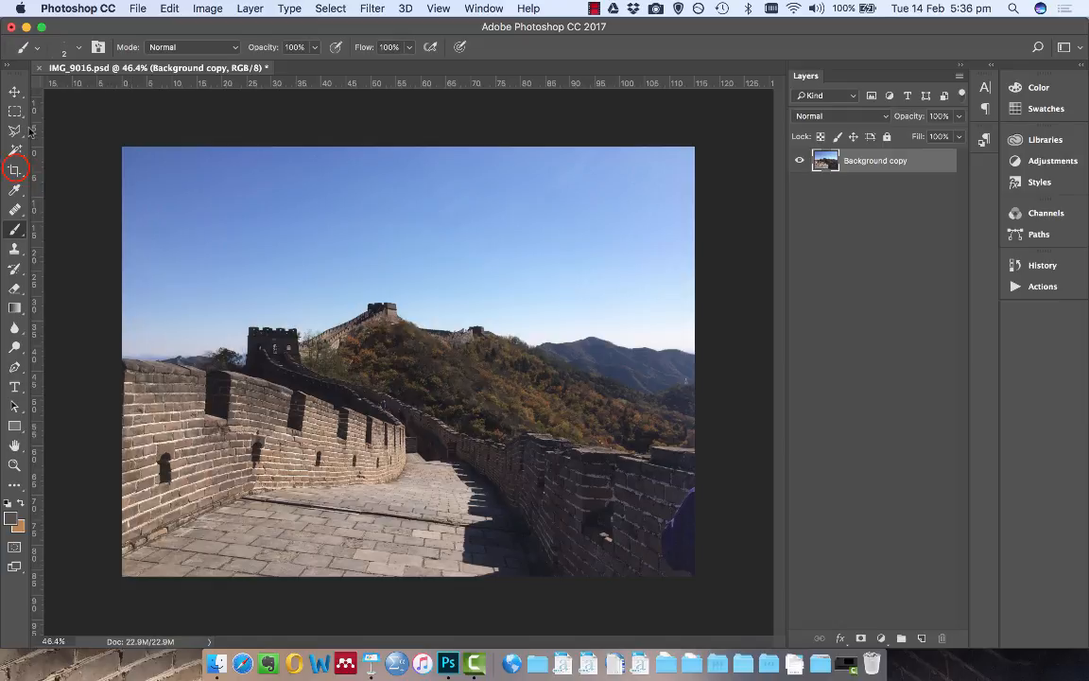
- Start a crop with the Golden Ratio overlay and pull the frame's upper-left corner inward to trim the sky and left edge
left_click(15, 169)
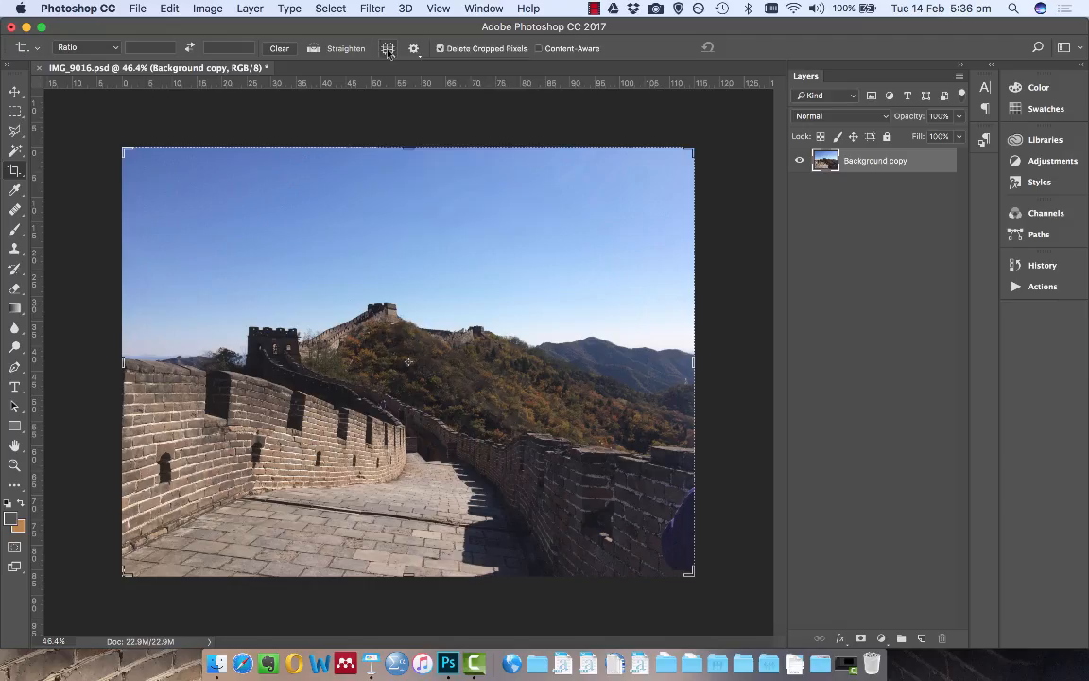
left_click(383, 44)
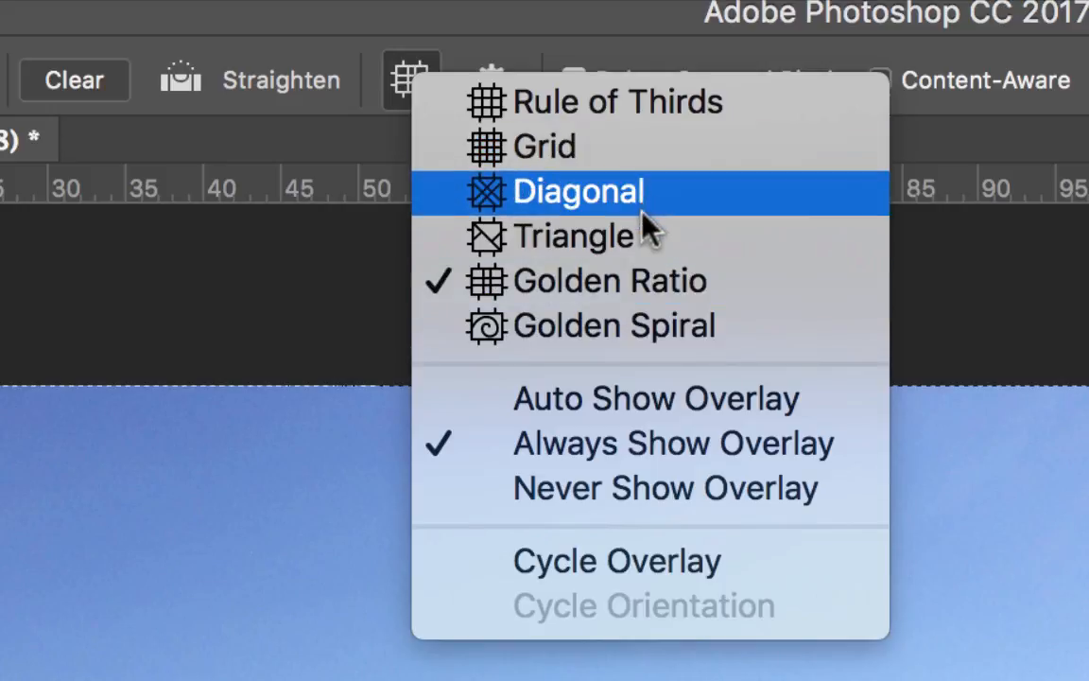
left_click(659, 281)
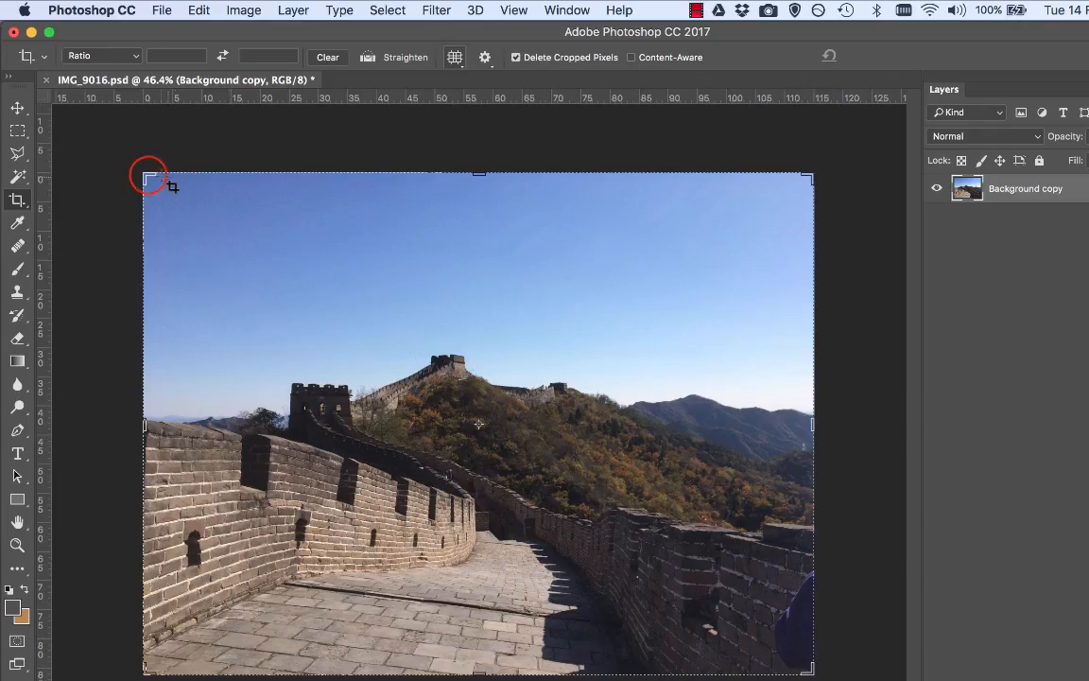
left_click_drag(149, 176, 161, 212)
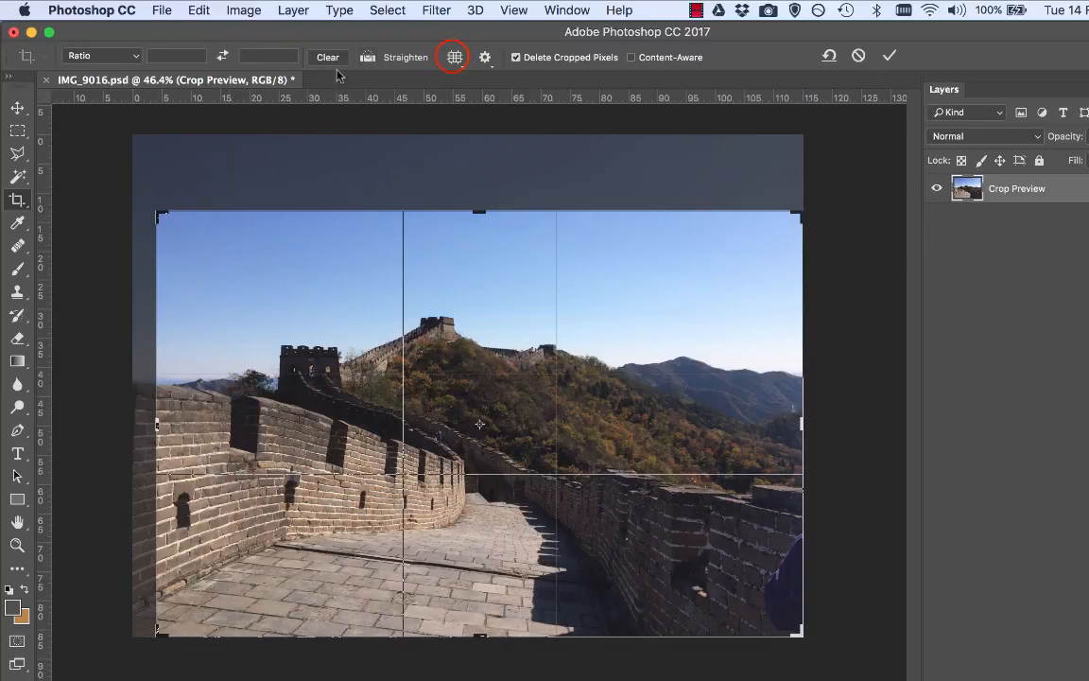
- Try the Golden Spiral, Triangle and Diagonal overlays on the crop frame
left_click(454, 58)
left_click(482, 156)
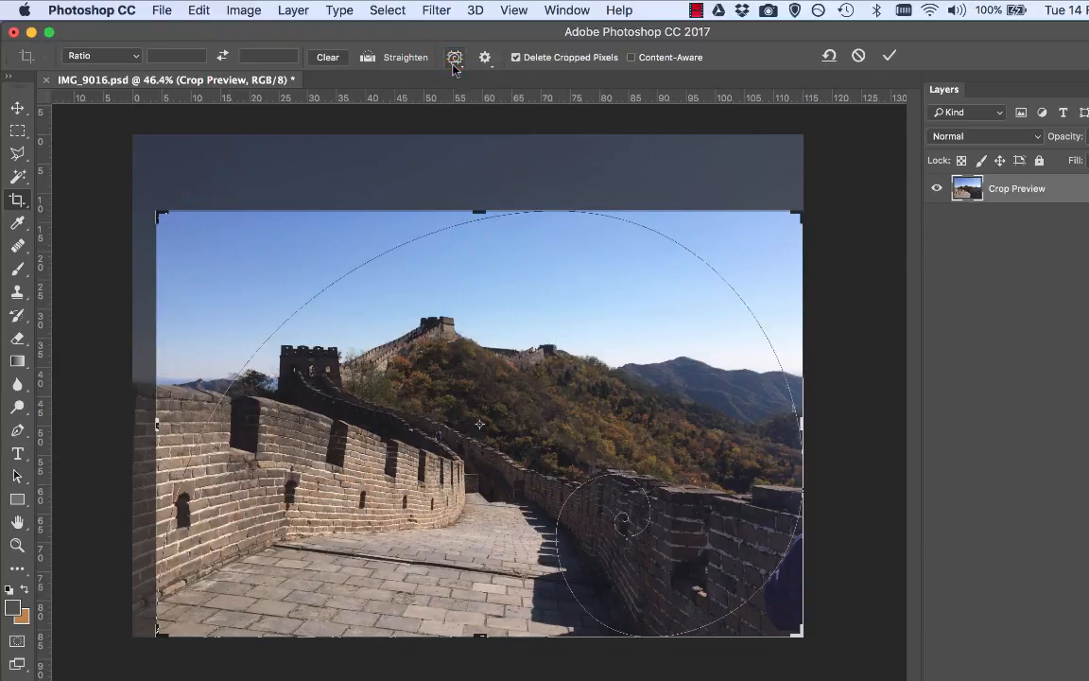
left_click(455, 58)
left_click(487, 123)
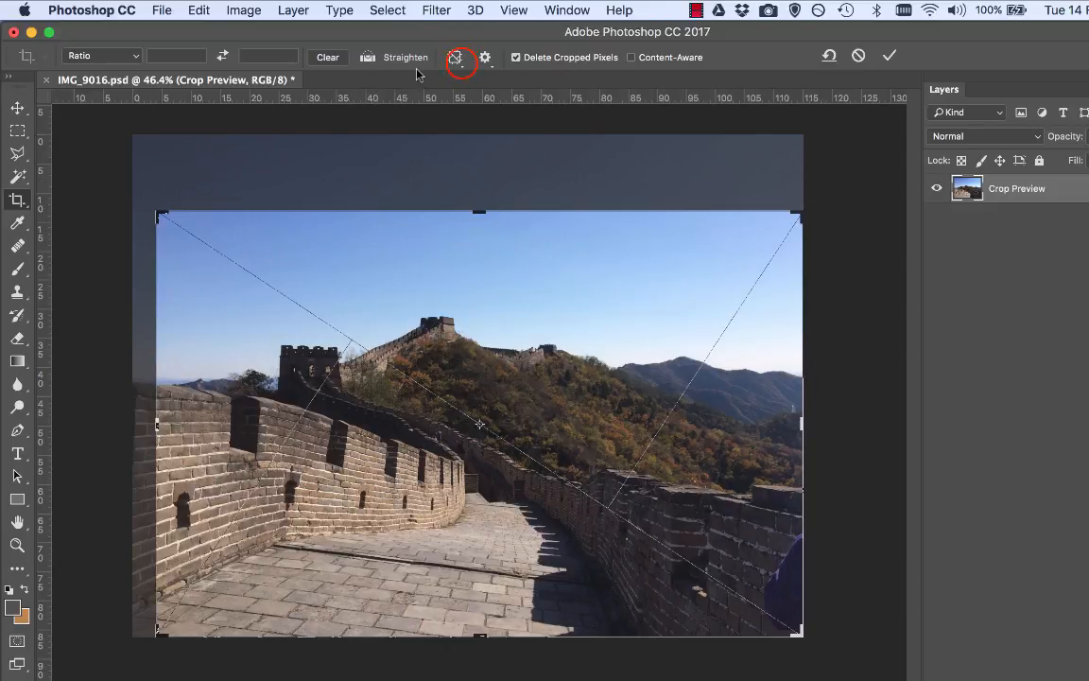
left_click(455, 58)
left_click(454, 102)
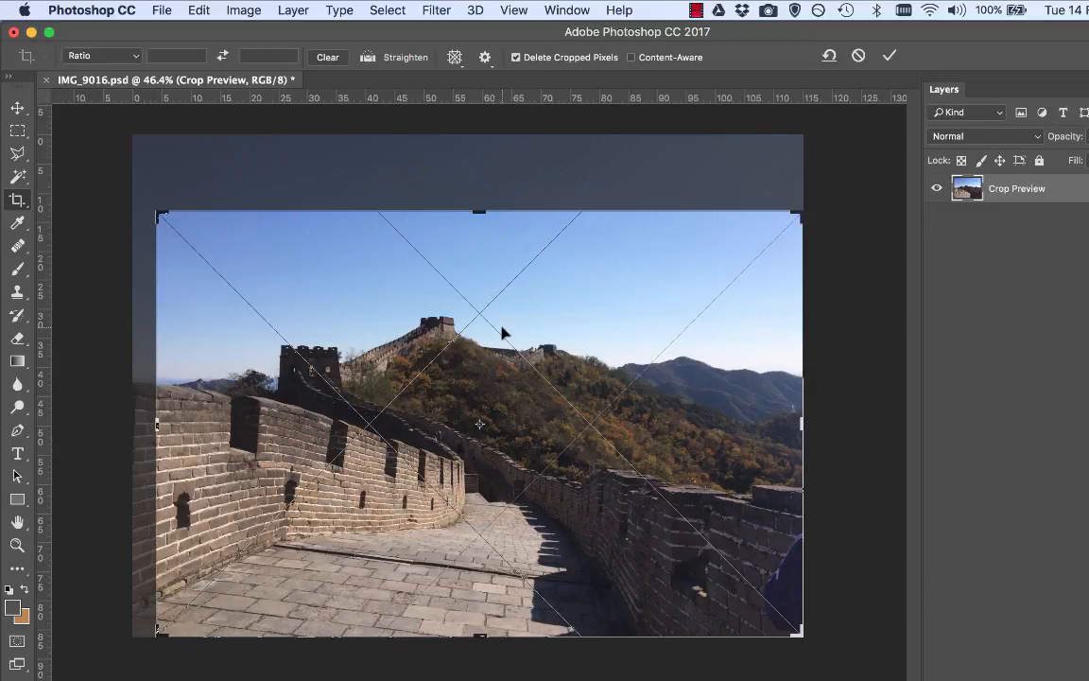
- Trim the right and bottom edges of the crop frame and reposition the photo within it against the diagonal guides
left_click_drag(480, 635, 480, 603)
left_click(798, 244)
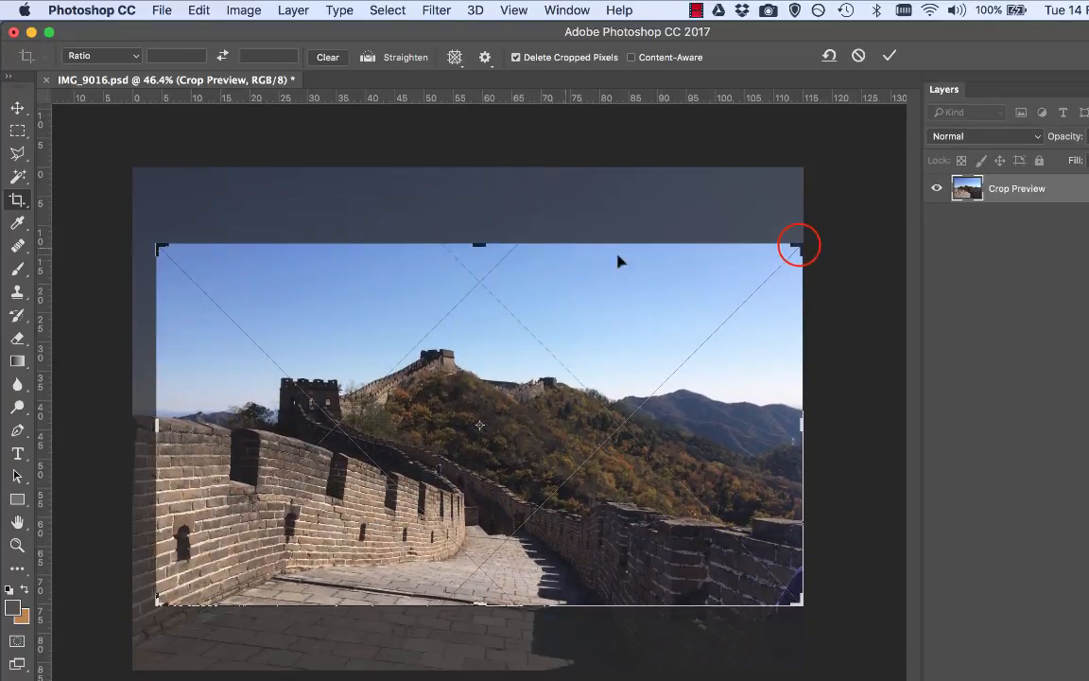
left_click_drag(796, 250, 744, 239)
mouse_move(505, 312)
left_mouse_down()
mouse_move(479, 287)
mouse_move(489, 301)
left_mouse_up()
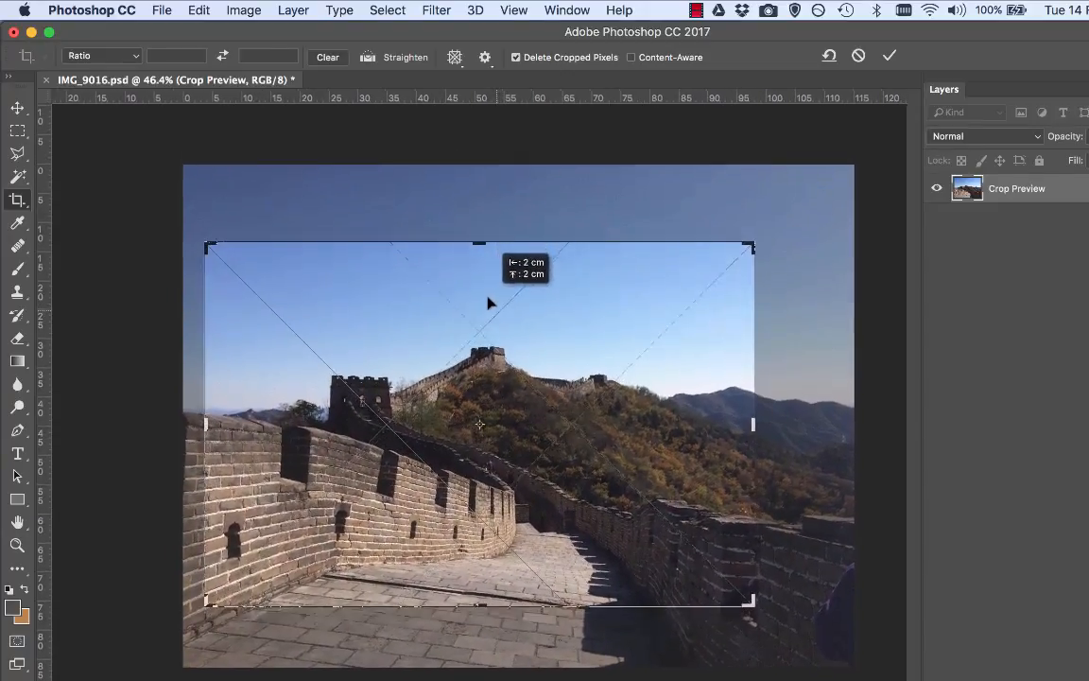
left_click_drag(481, 601, 485, 631)
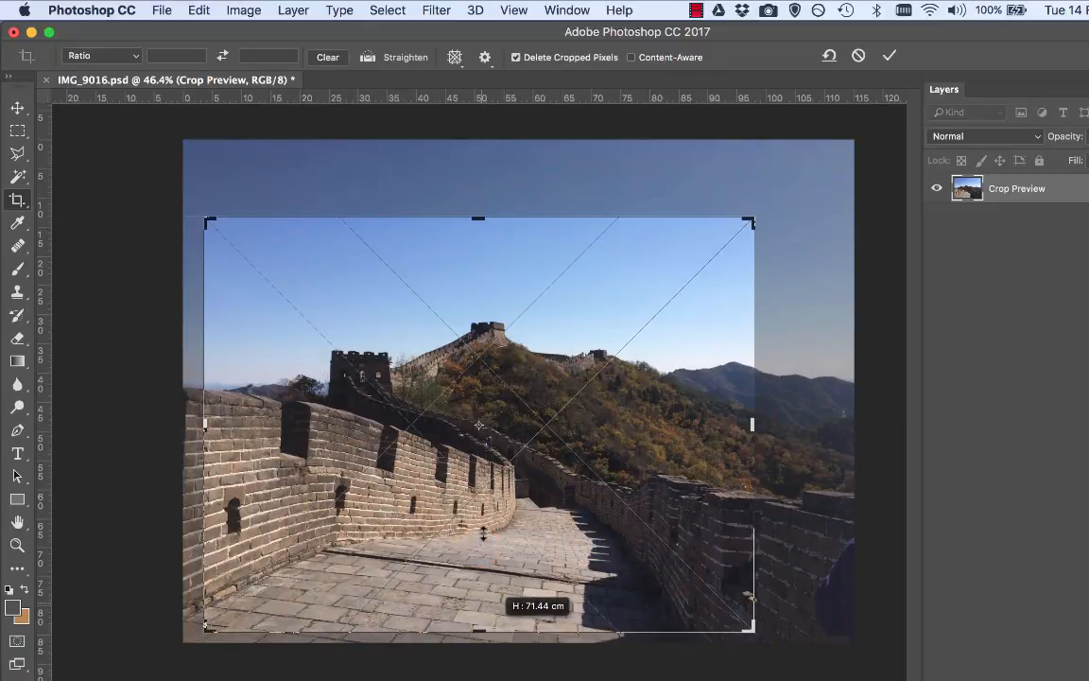
left_click_drag(481, 550, 481, 578)
mouse_move(600, 511)
left_mouse_down()
mouse_move(594, 473)
mouse_move(554, 456)
left_mouse_up()
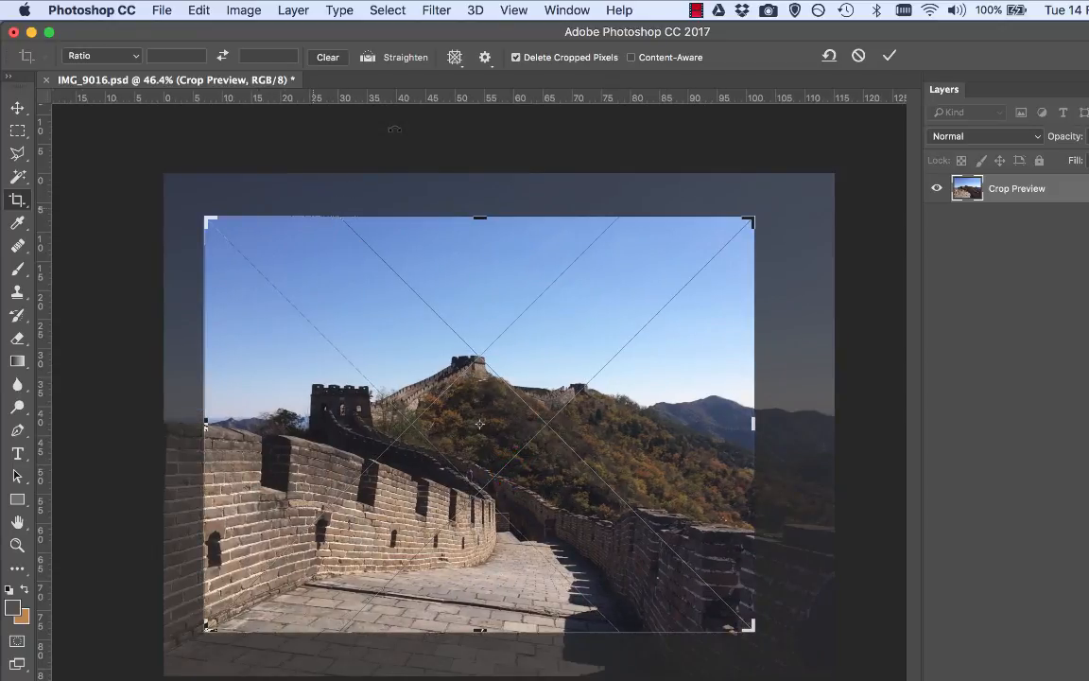
- Switch the crop overlay to Golden Ratio and enlarge the frame from its lower-right corner to about 101 by 77 cm
left_click(454, 56)
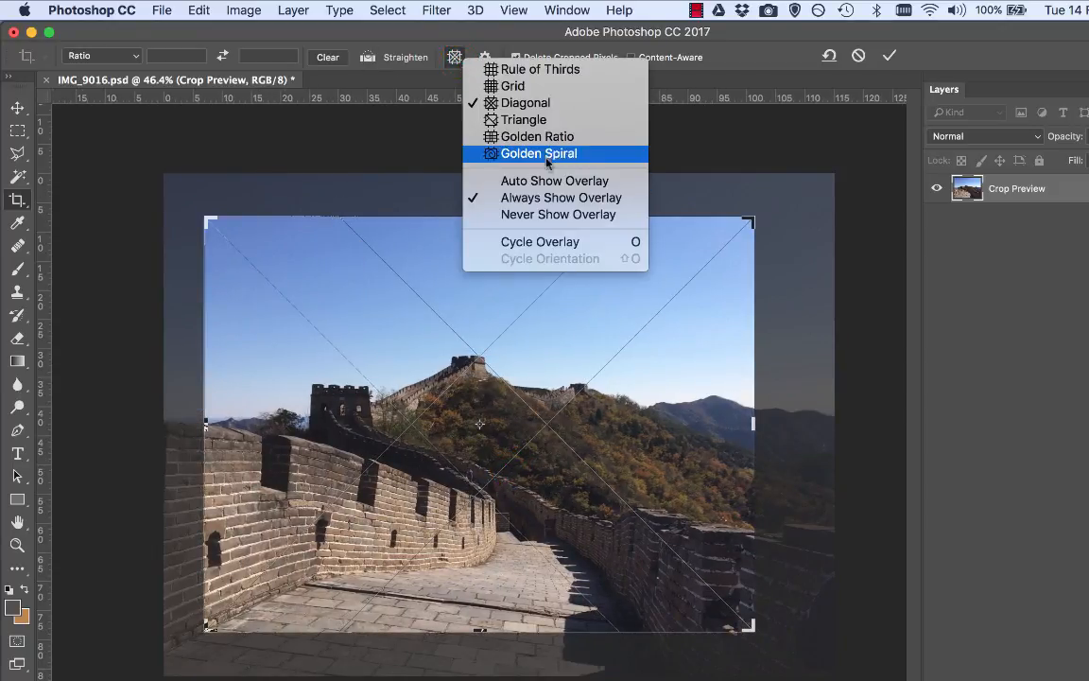
left_click(571, 139)
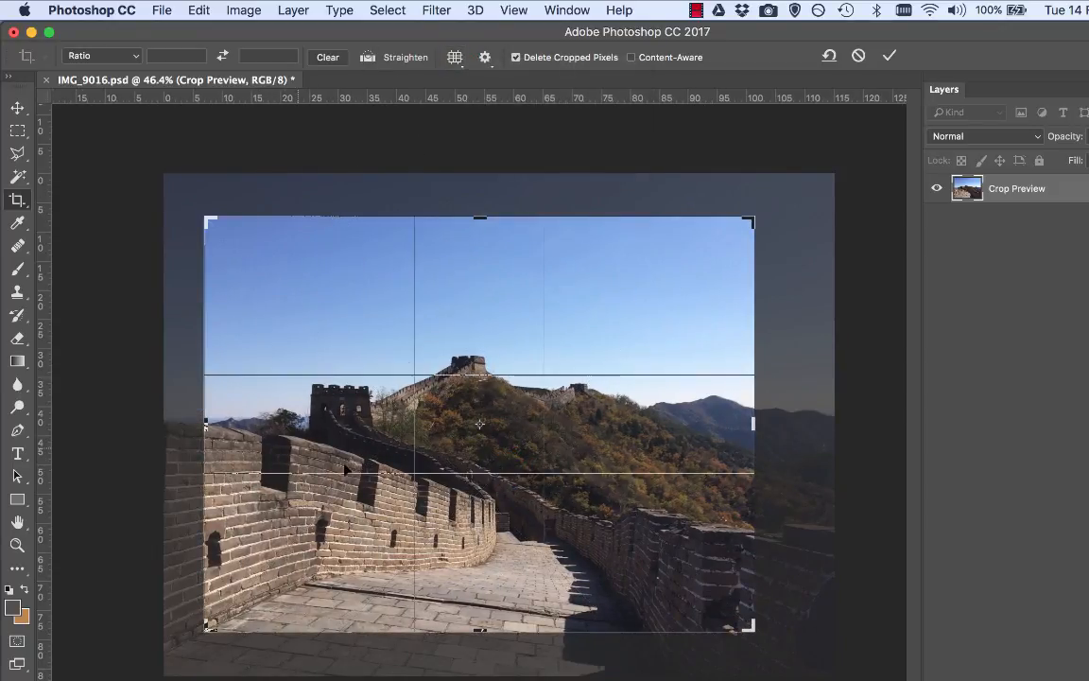
left_click(747, 624)
mouse_move(747, 625)
left_mouse_down()
mouse_move(778, 650)
mouse_move(767, 644)
left_mouse_up()
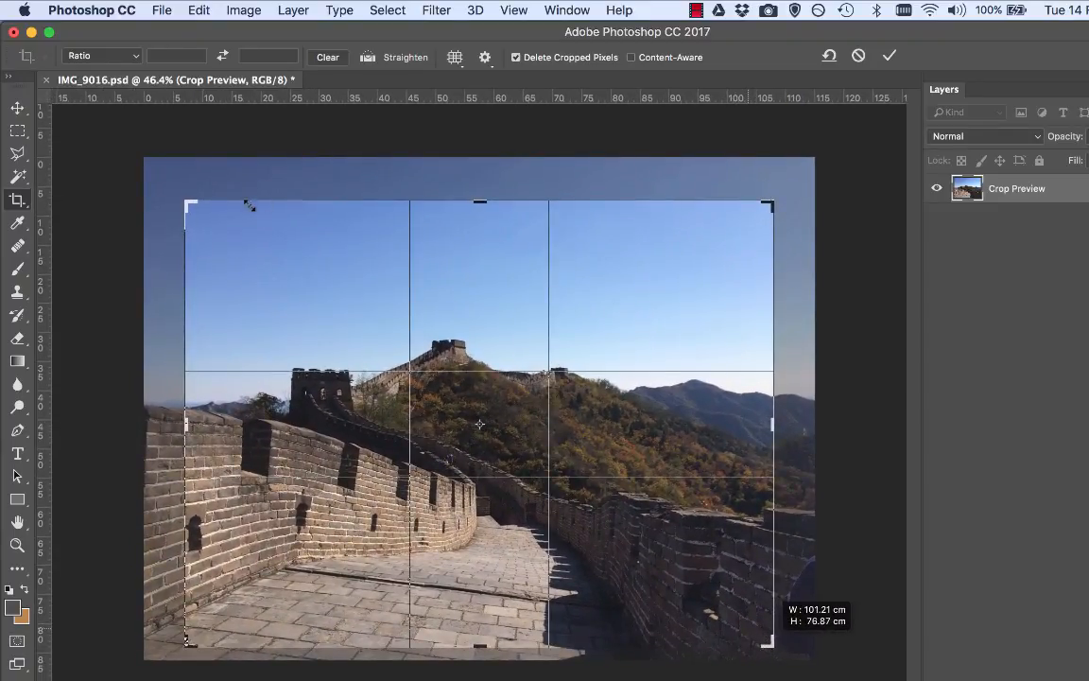
- Move the frame's upper-left corner down and outward to cut more sky but include more wall, and apply the crop
left_click(190, 201)
left_click_drag(190, 200, 171, 220)
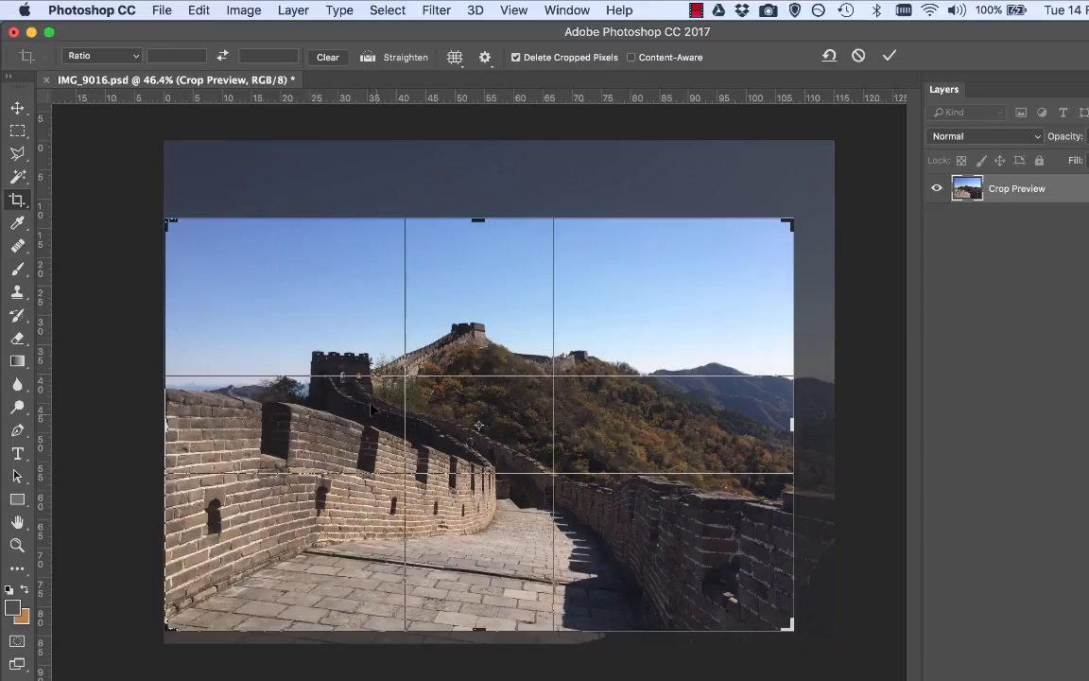
left_click(788, 627)
left_click(889, 54)
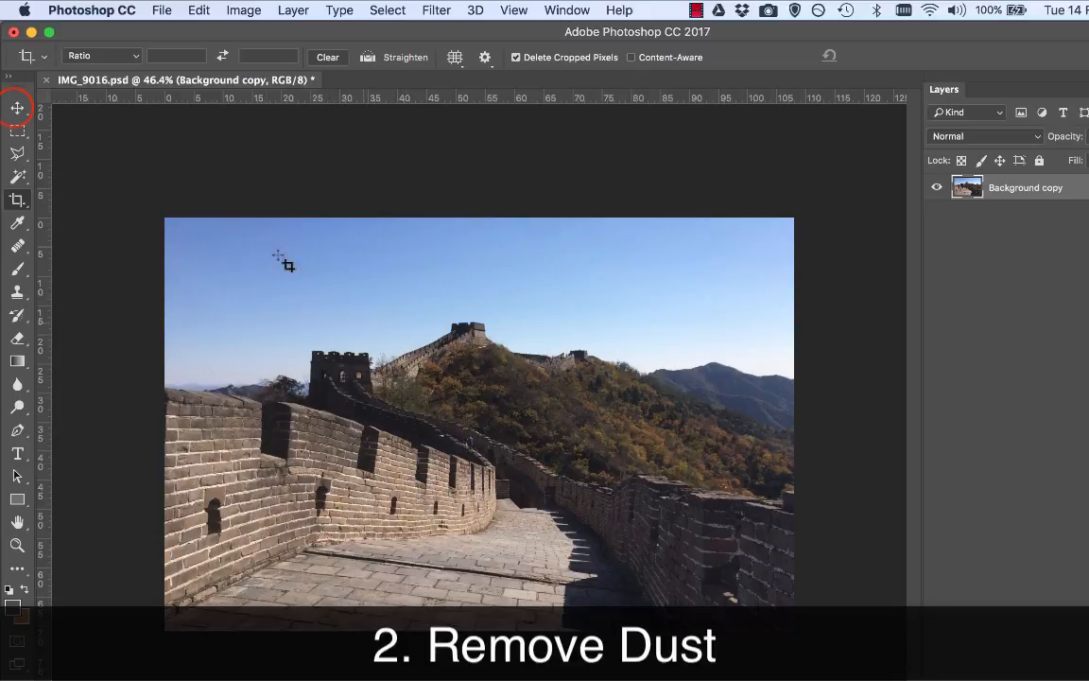
- Inspect the sky and wall ridge near the hilltop tower at 400% zoom for dust specks
left_click(17, 107)
scroll(377, 340, "up", 3)
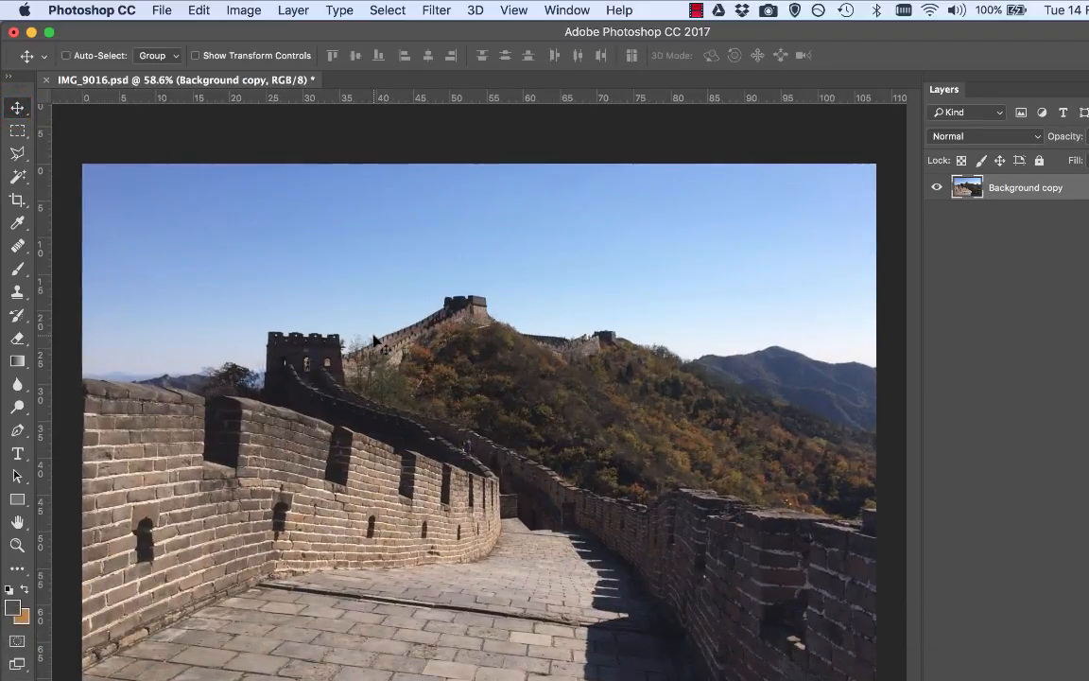
scroll(364, 342, "up", 2)
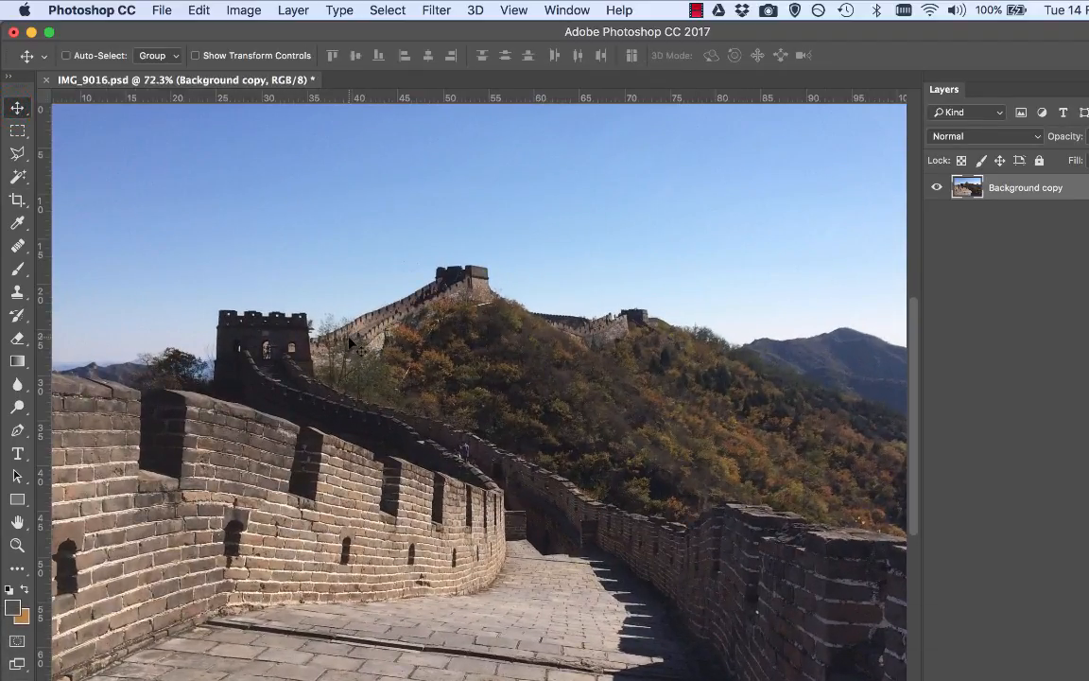
scroll(350, 343, "up", 5)
scroll(364, 346, "down", 8)
scroll(369, 348, "right", 4)
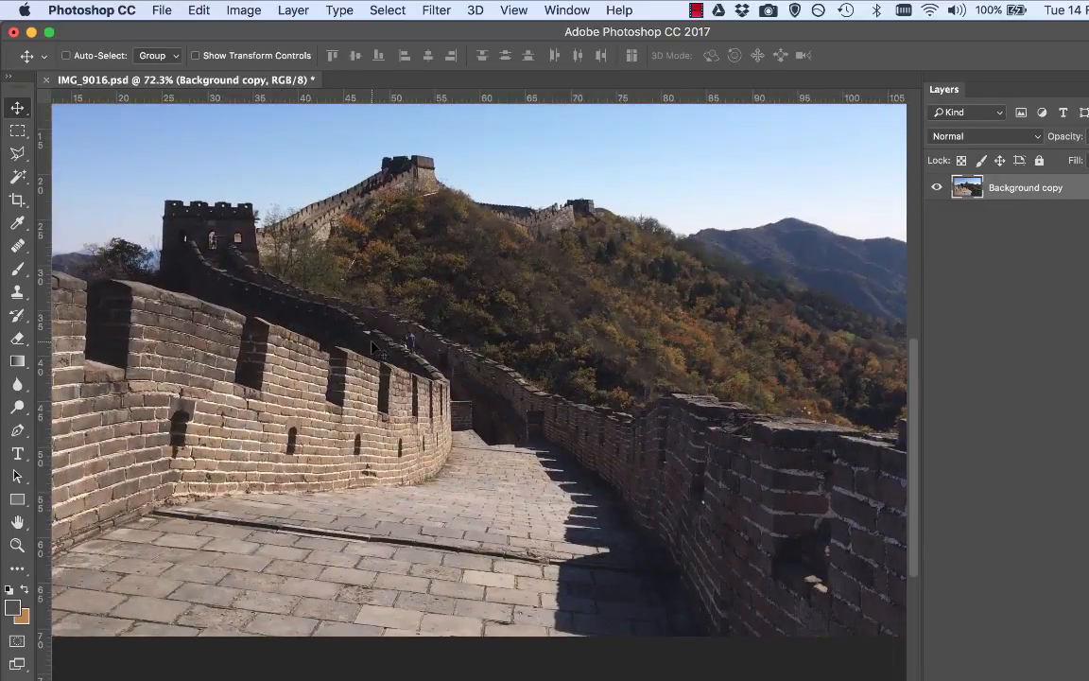
left_click_drag(379, 304, 545, 499)
key("super+equal")
key("super+equal")
key("super+equal")
key("super+equal")
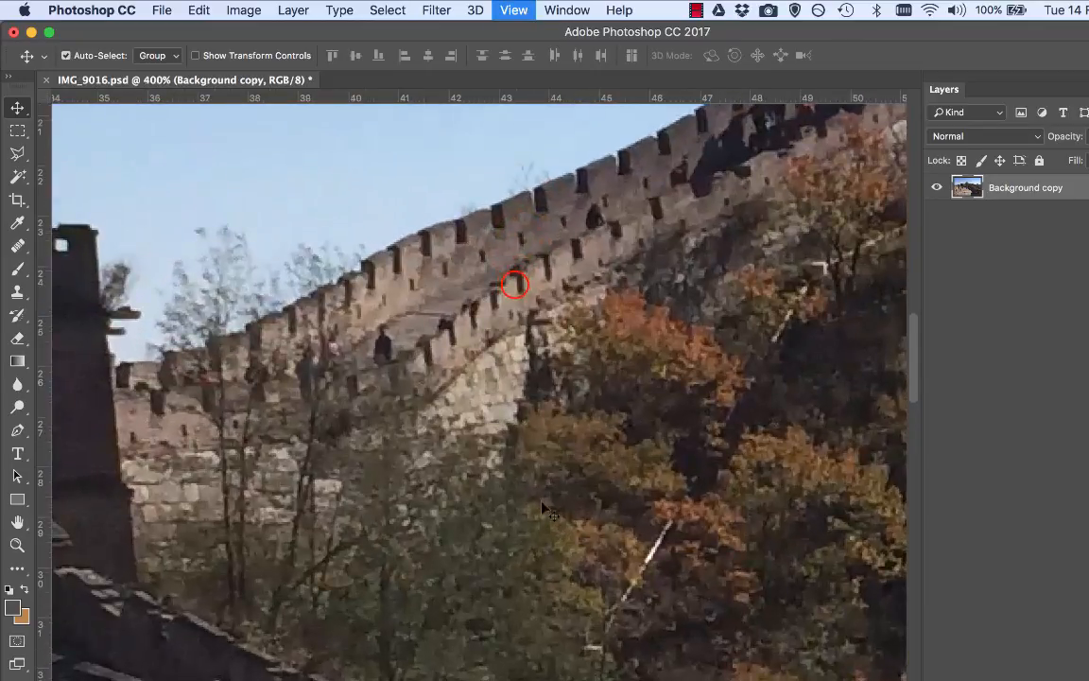
left_click_drag(514, 285, 499, 677)
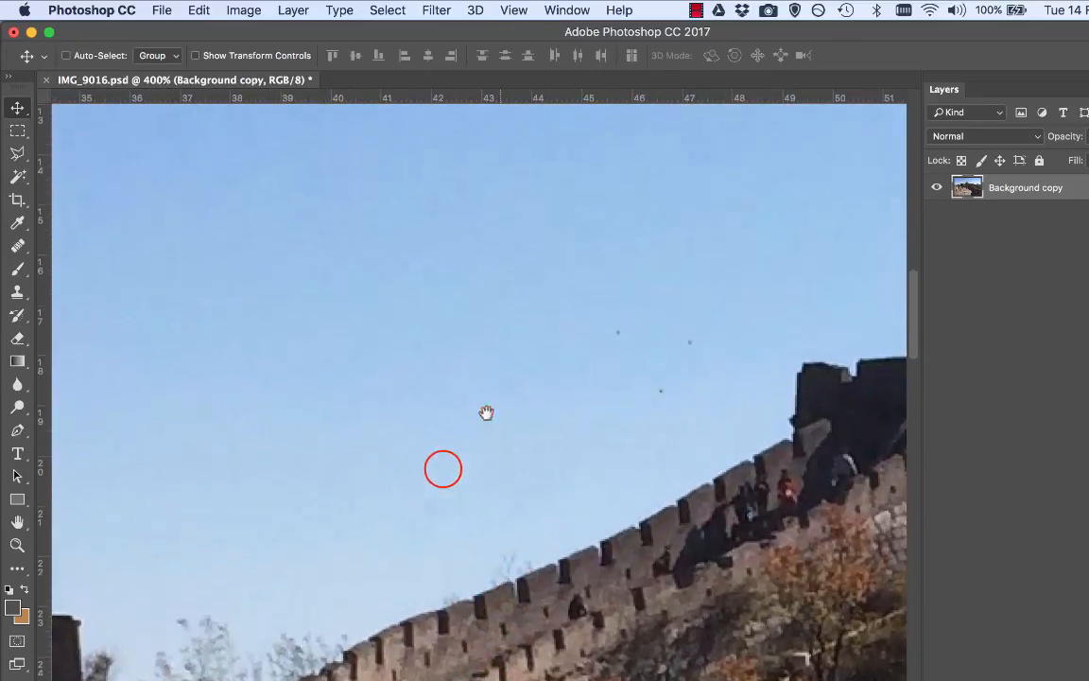
left_click_drag(486, 413, 355, 448)
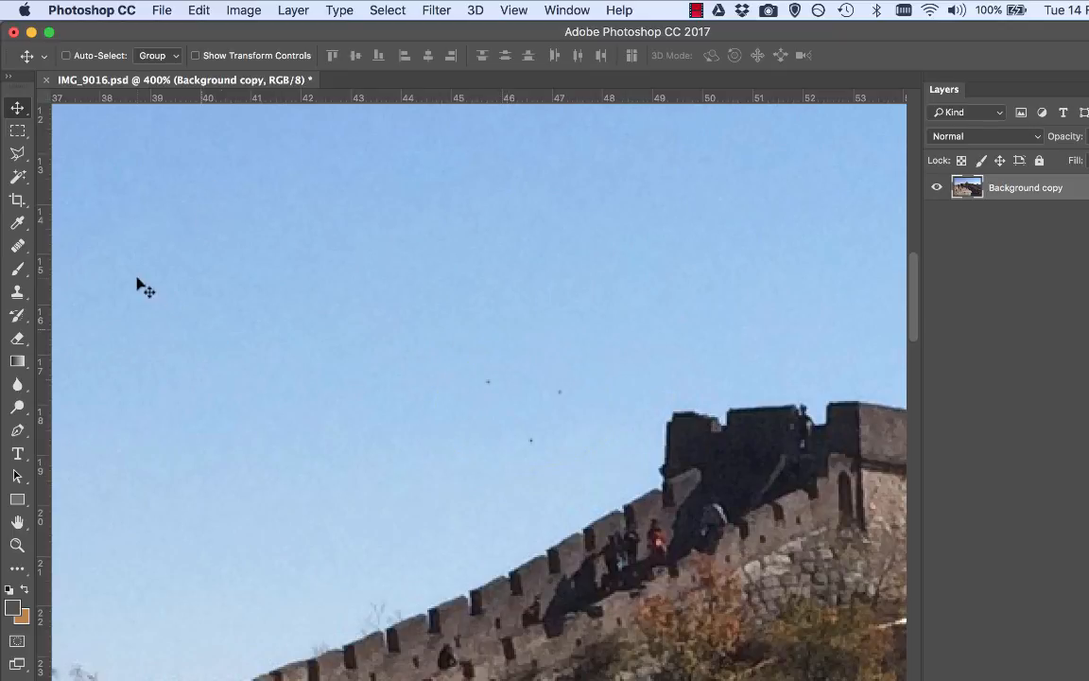
- Choose the Healing Brush for the specks in the sky and reduce its brush size to 4 px
left_click(19, 246)
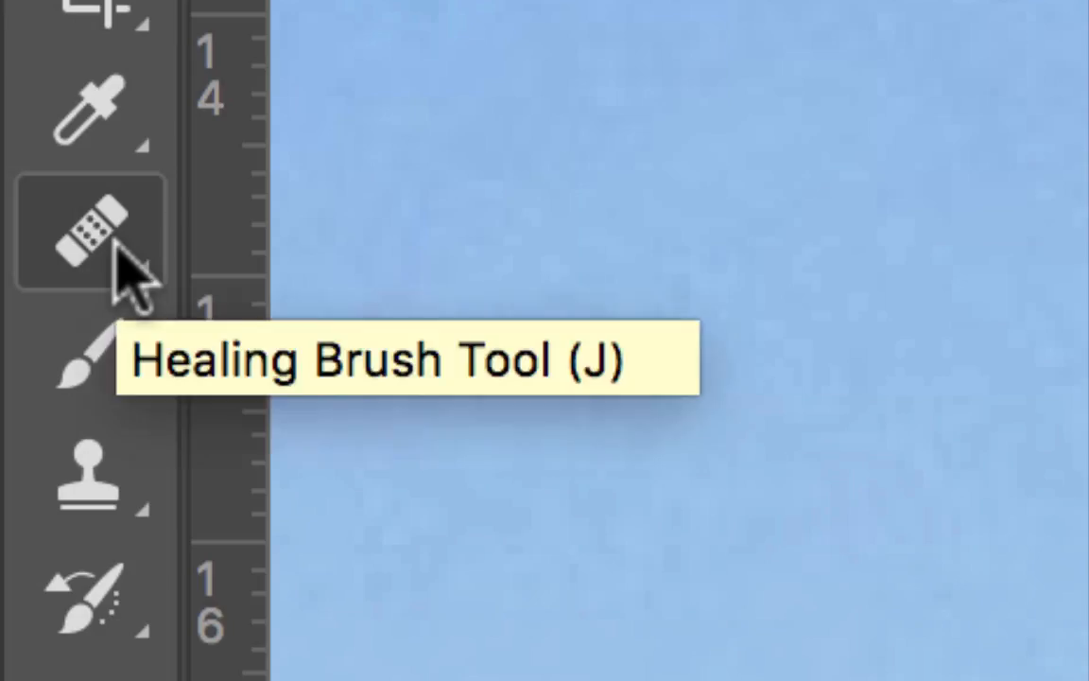
left_click(131, 276)
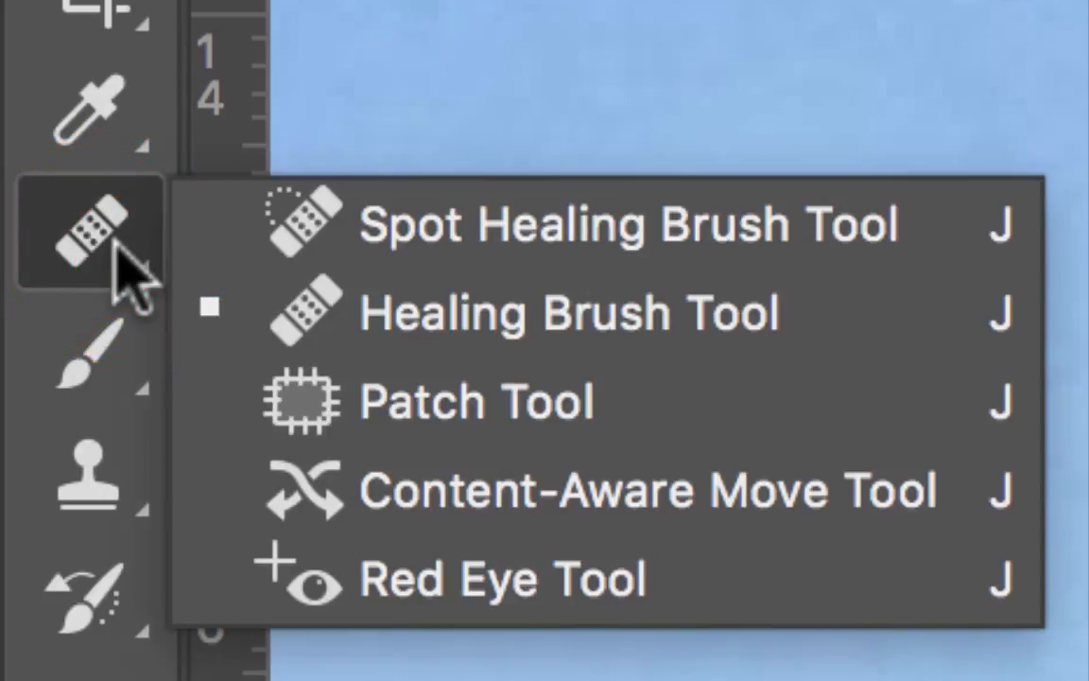
left_click(571, 313)
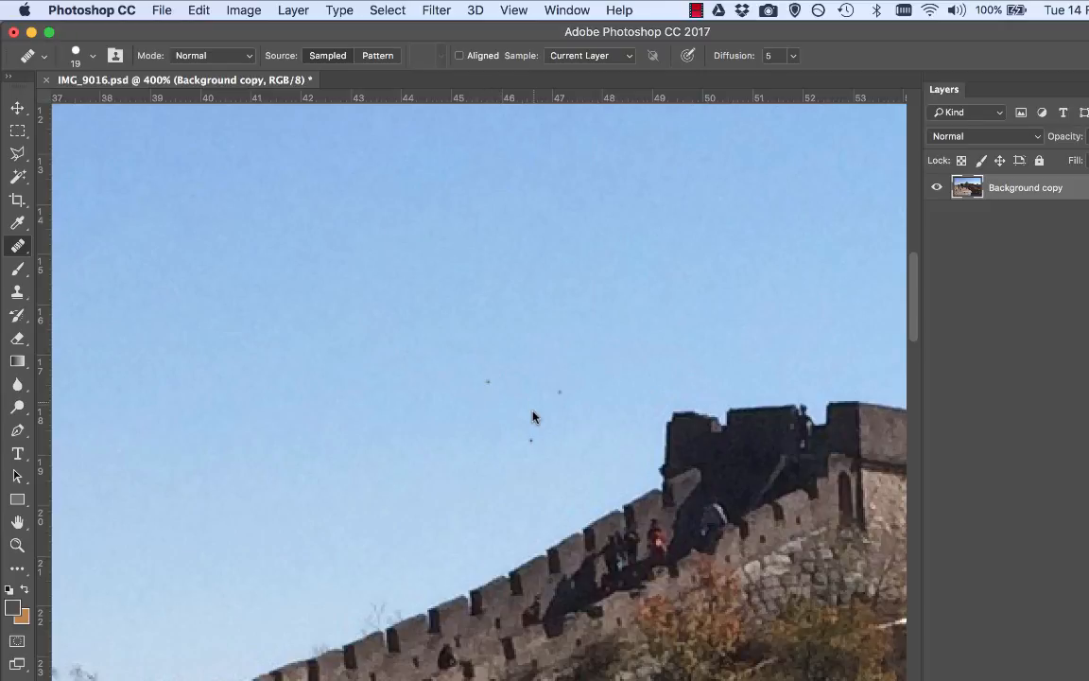
key("super+equal")
key("super+equal")
key("super+equal")
key("super+equal")
key("super+equal")
key("super+equal")
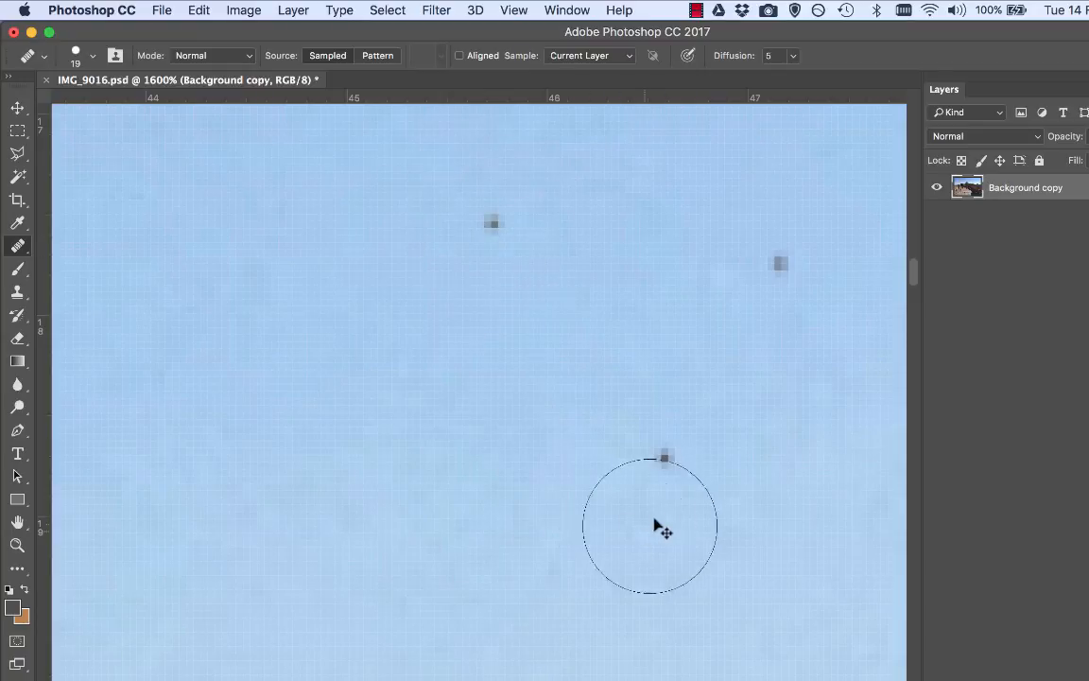
left_click(93, 55)
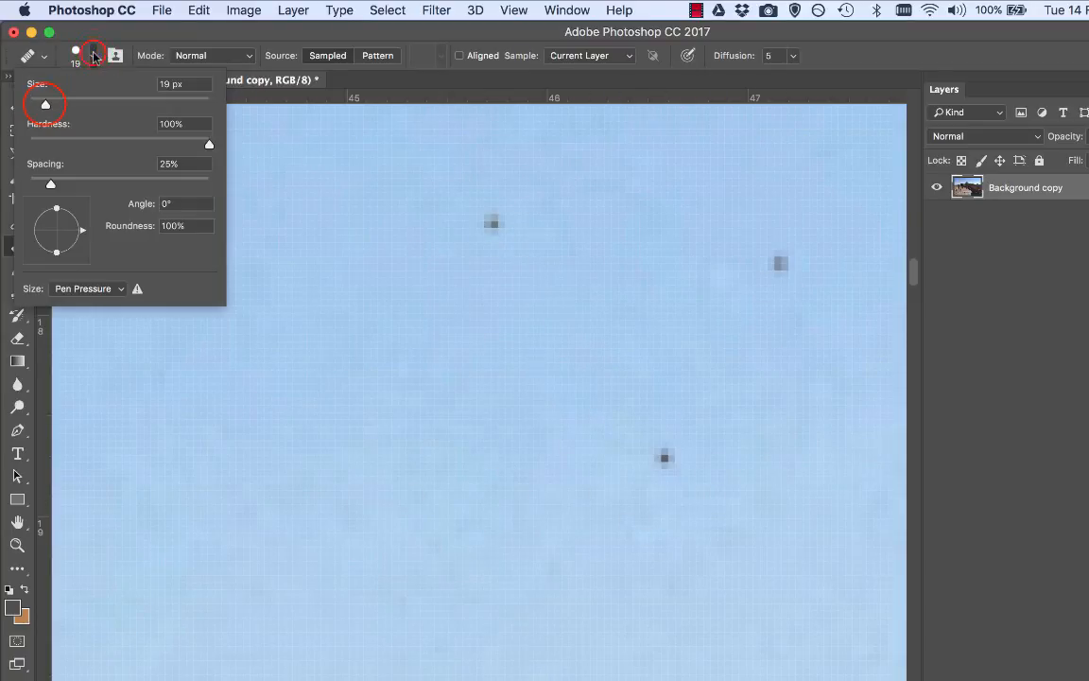
left_click_drag(35, 106, 32, 107)
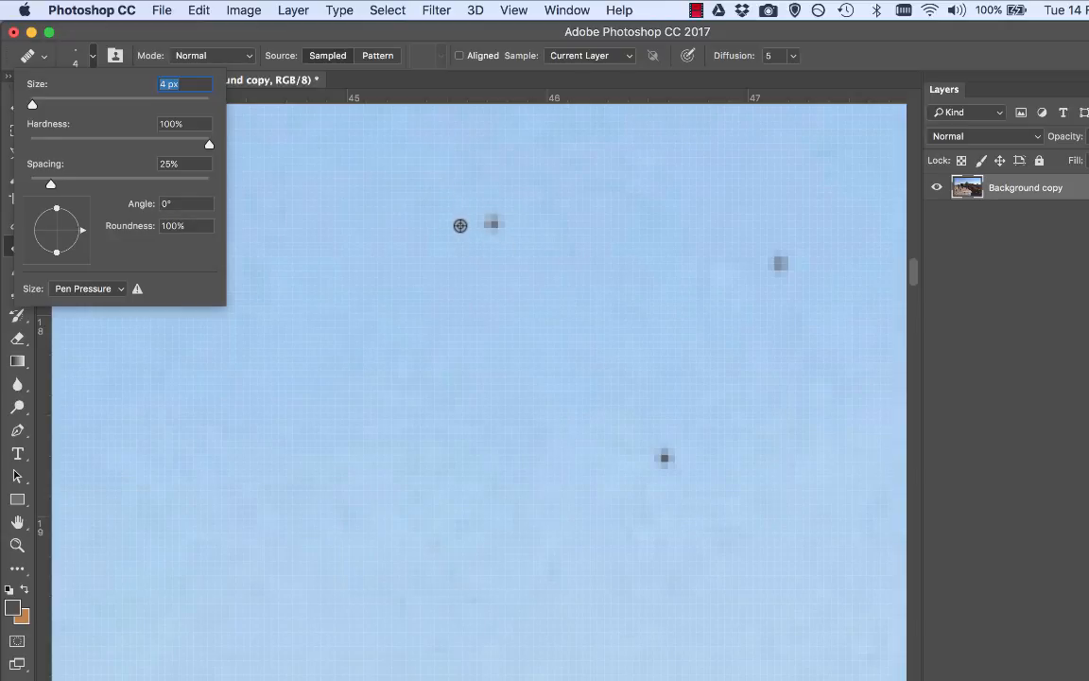
- Sample clean sky beside the first speck and heal the three dark specks near the hilltop tower
left_click(460, 226, "alt")
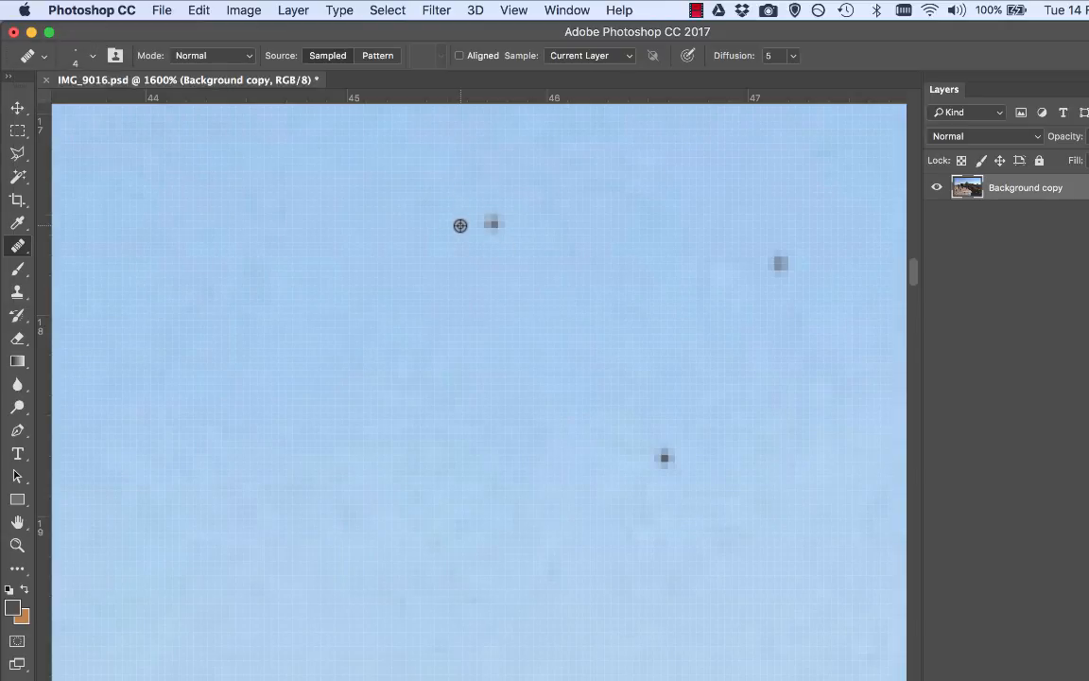
left_click(492, 222)
left_click(663, 457)
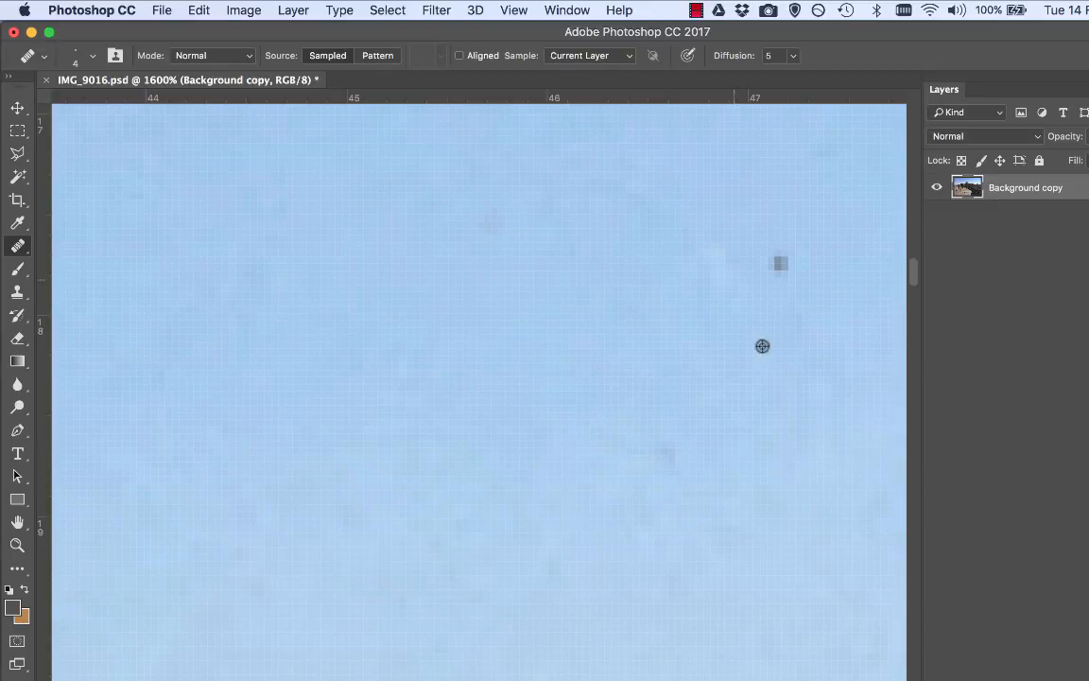
left_click(779, 264)
scroll(583, 444, "down", 5)
scroll(583, 444, "down", 10)
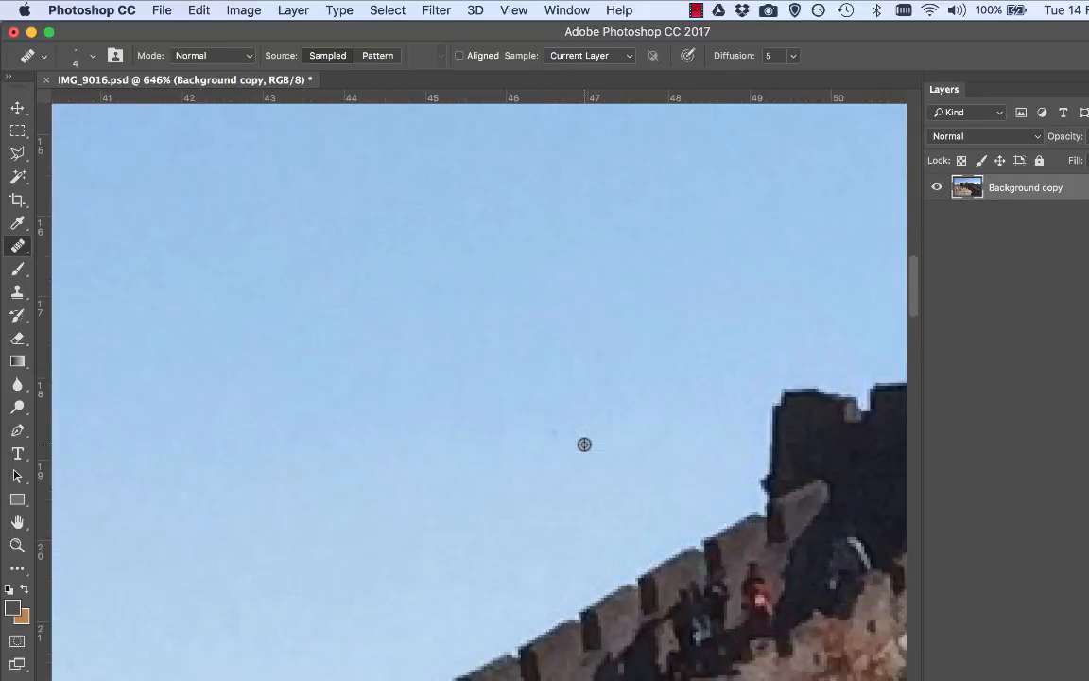
scroll(593, 440, "down", 6)
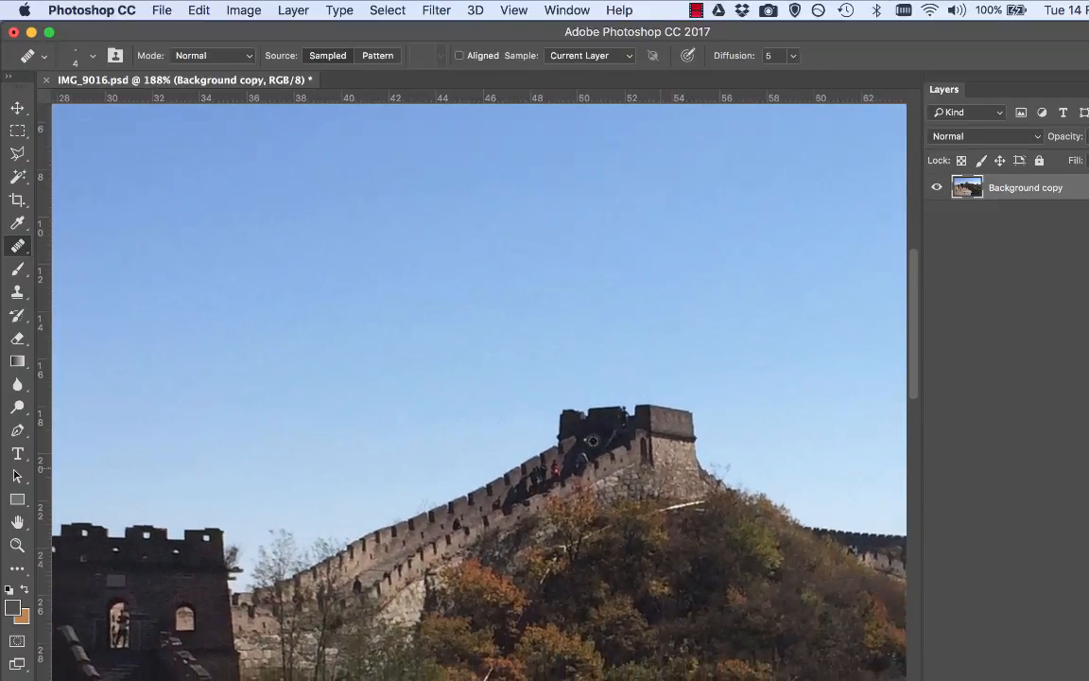
scroll(592, 440, "down", 5)
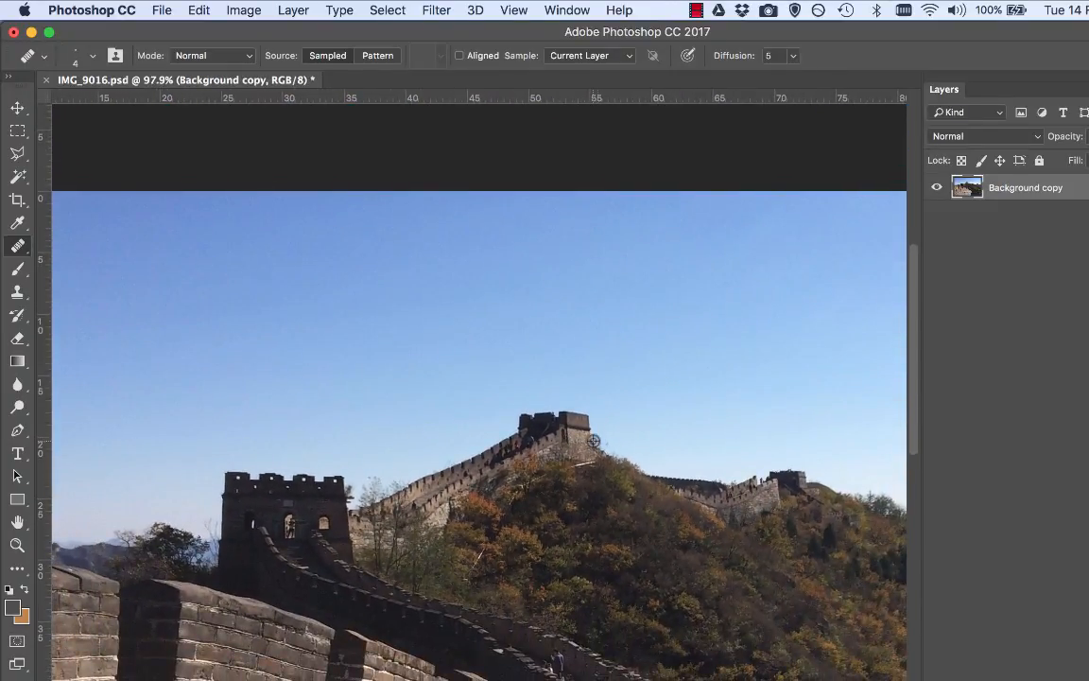
scroll(597, 440, "down", 1)
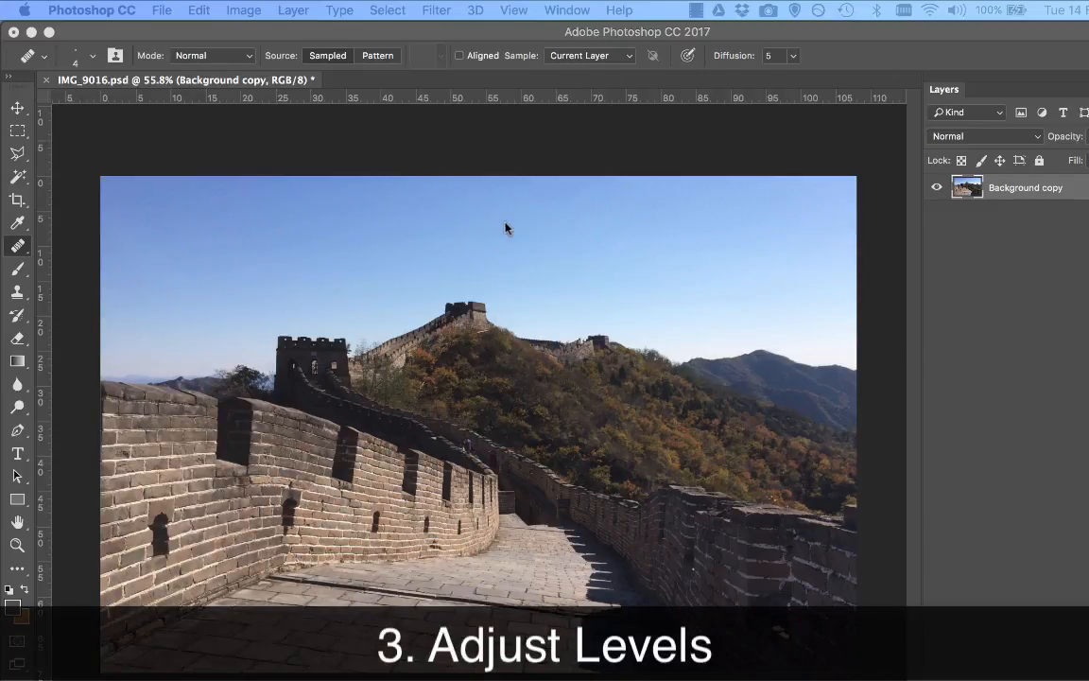
left_click(444, 36)
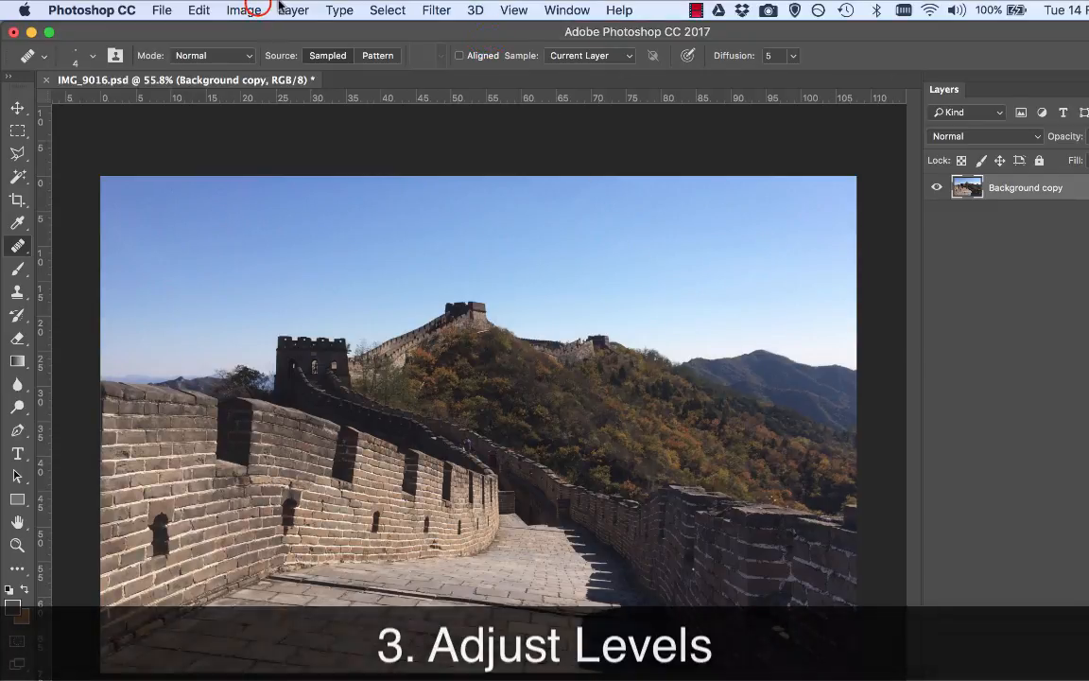
- Open the Levels adjustment for the photo, clear of the image, and raise the black input level to 15
left_click(244, 10)
mouse_move(322, 57)
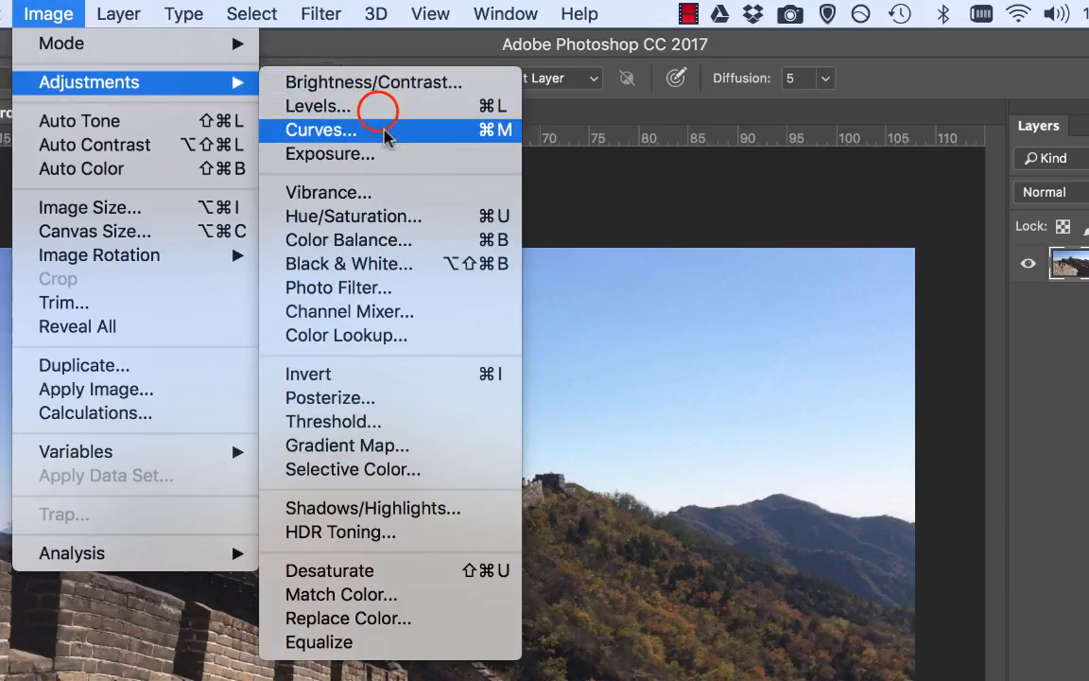
left_click(378, 108)
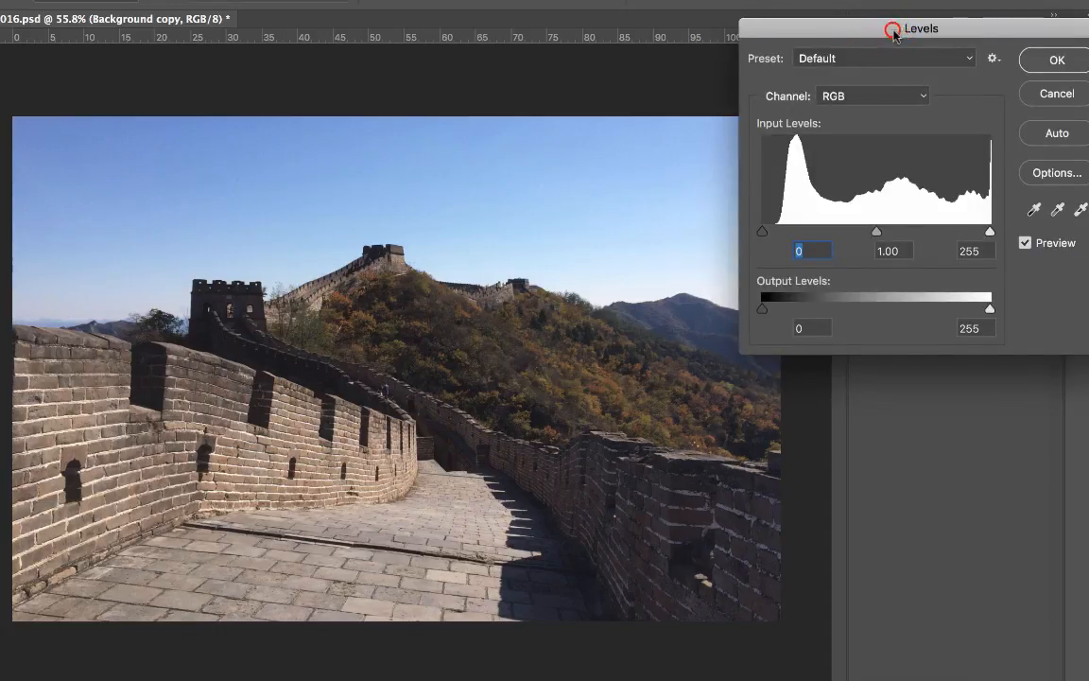
left_click_drag(895, 35, 874, 68)
mouse_move(972, 270)
left_mouse_down()
mouse_move(878, 280)
mouse_move(777, 270)
mouse_move(991, 277)
left_mouse_up()
mouse_move(741, 267)
left_mouse_down()
mouse_move(949, 274)
mouse_move(740, 269)
left_mouse_up()
left_click(734, 271)
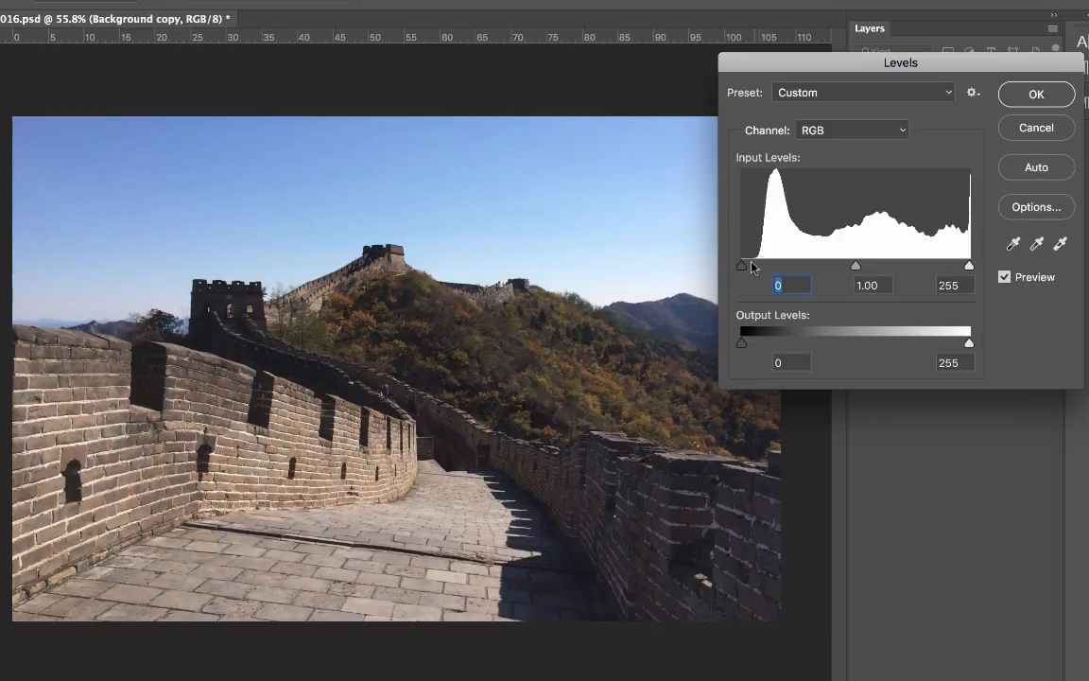
left_click_drag(743, 267, 757, 271)
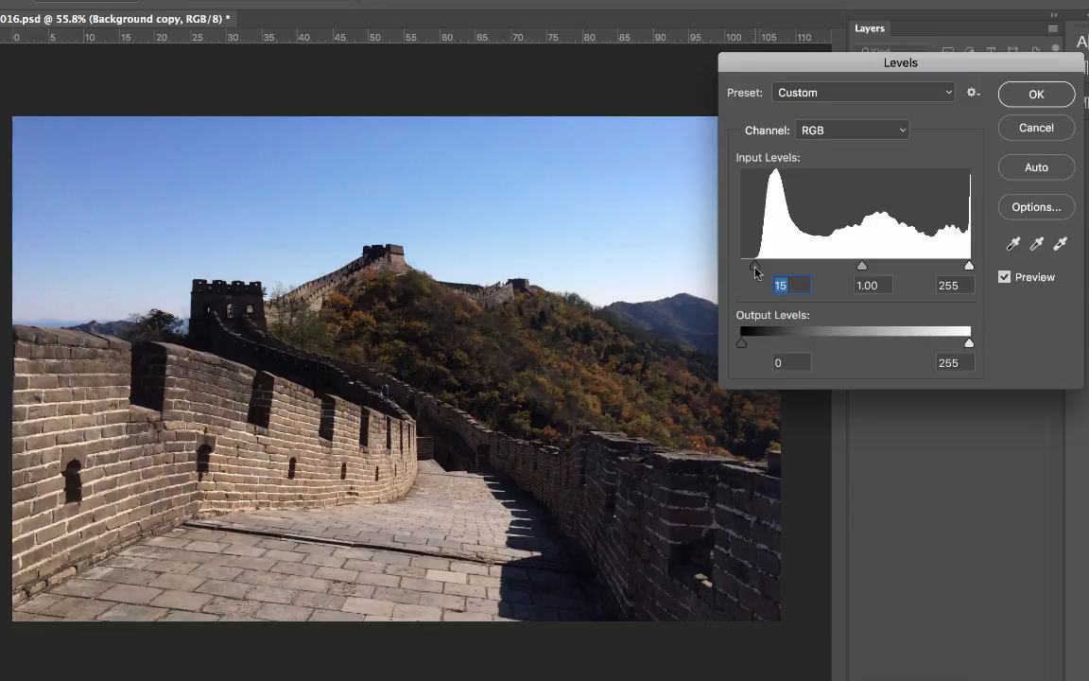
- Set the black input level to 7 and the white input level to 239, and compare the photo with and without the preview
left_click_drag(970, 267, 942, 272)
left_click_drag(755, 270, 748, 273)
mouse_move(943, 266)
left_mouse_down()
mouse_move(972, 273)
mouse_move(954, 269)
left_mouse_up()
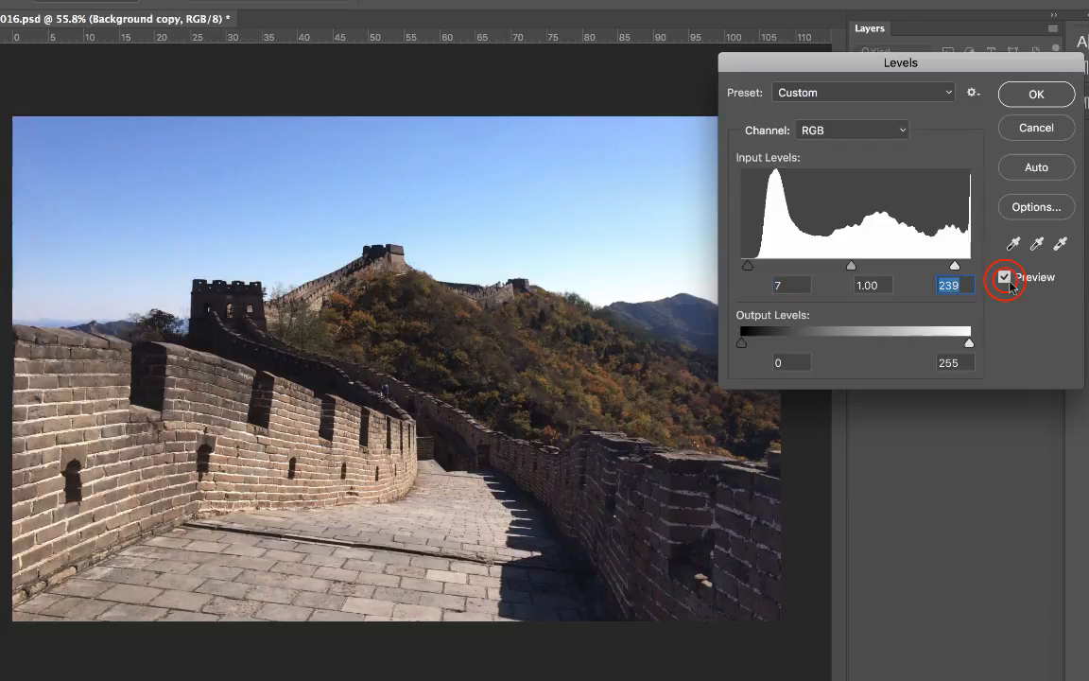
left_click(1005, 279)
left_click(1005, 280)
- Set the input levels to 7 for black and 222 for white, compare with the original photo, and apply the adjustment
left_click_drag(954, 266, 940, 267)
left_click(746, 268)
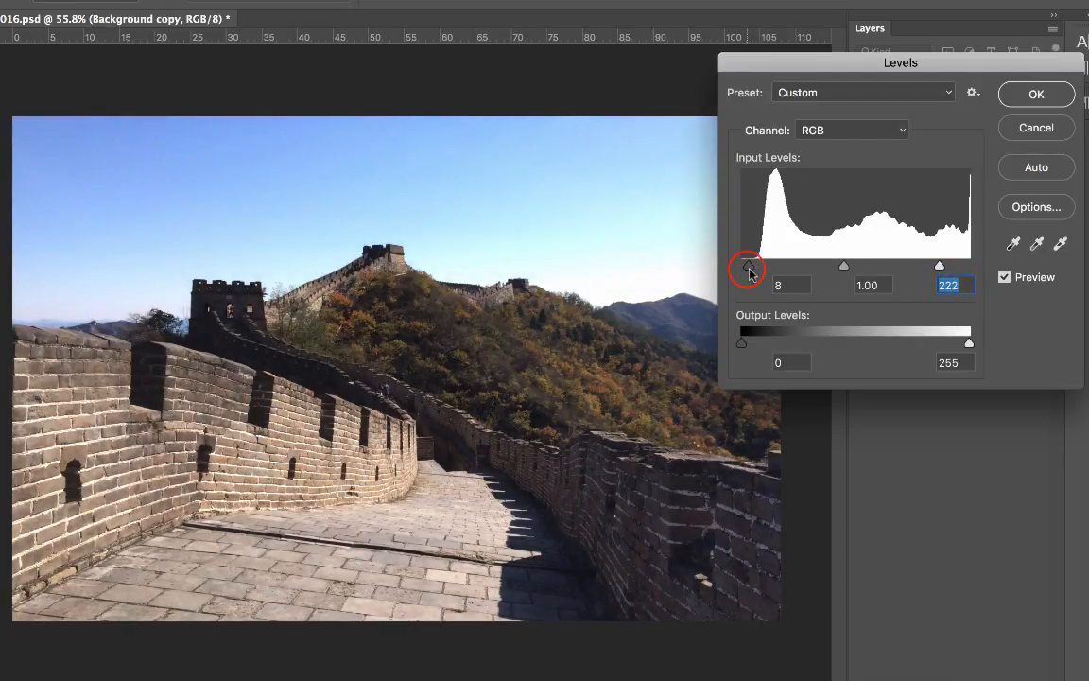
left_click_drag(750, 274, 747, 273)
left_click(1004, 277)
left_click(1003, 277)
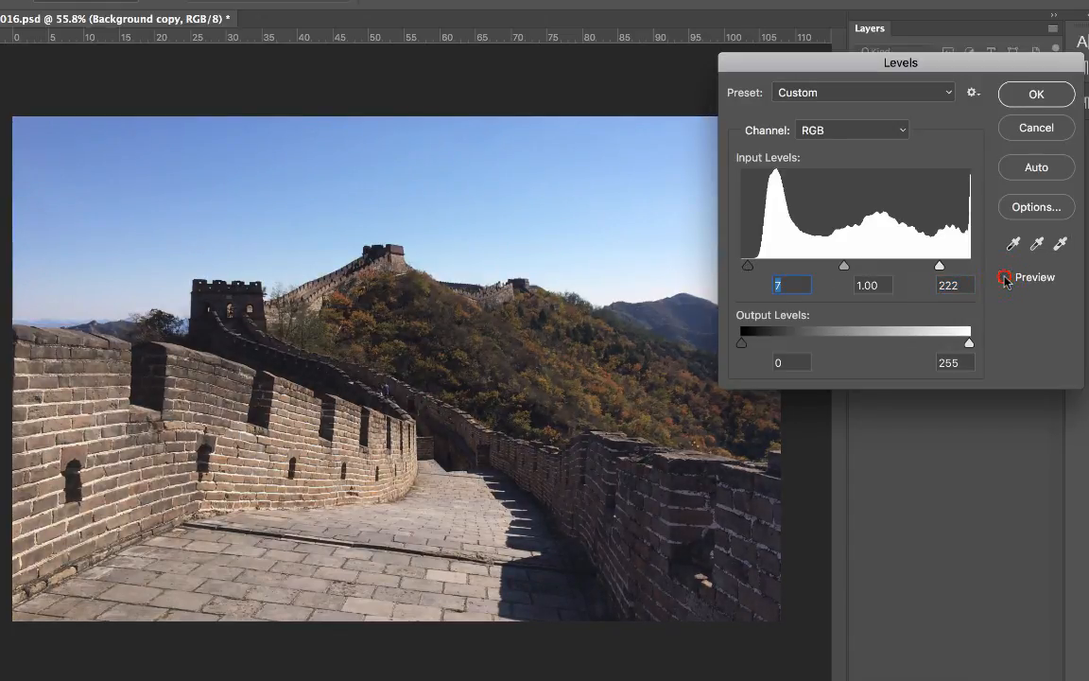
left_click(1004, 278)
left_click(1004, 278)
left_click(1004, 278)
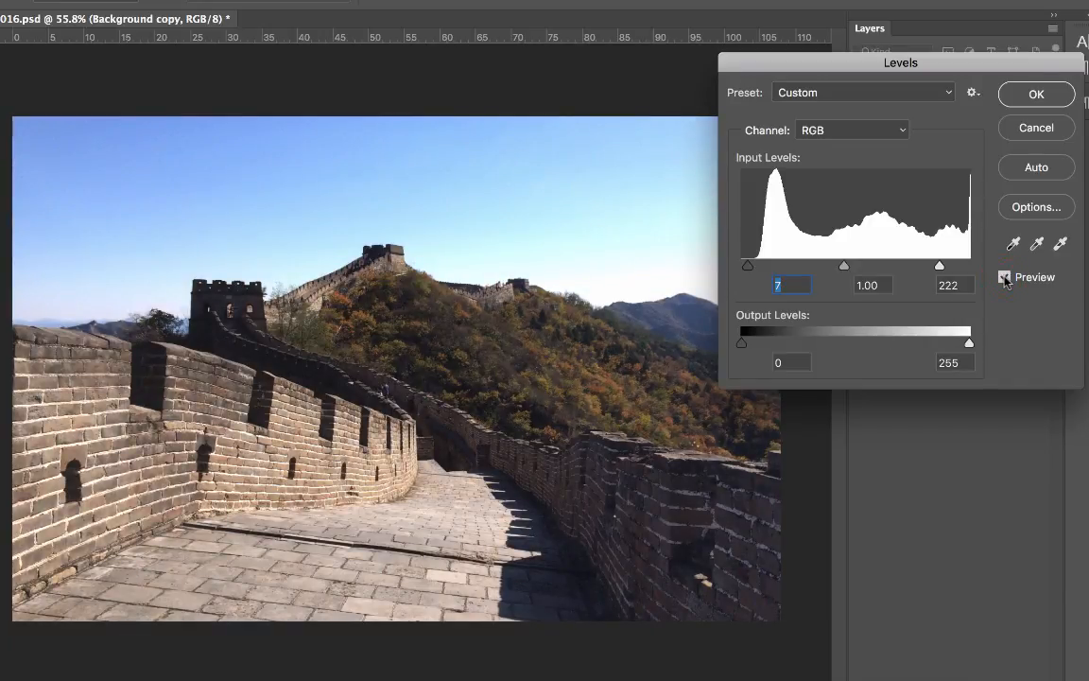
left_click(1038, 94)
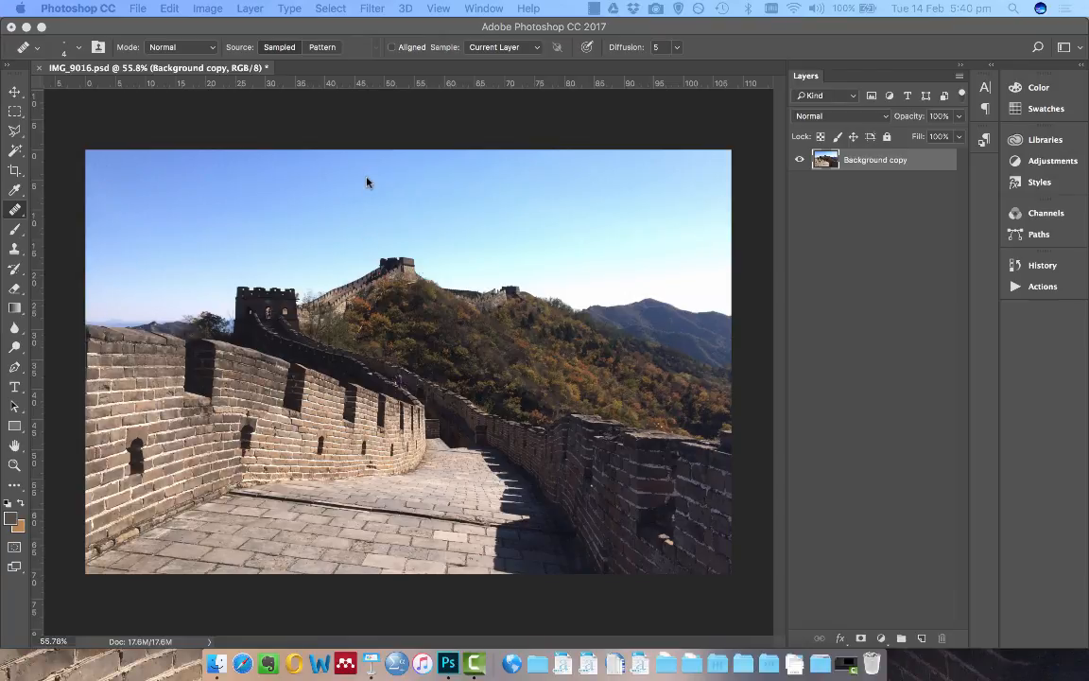
- Try the Strong Saturation preset of the Hue/Saturation adjustment on the photo
left_click(202, 8)
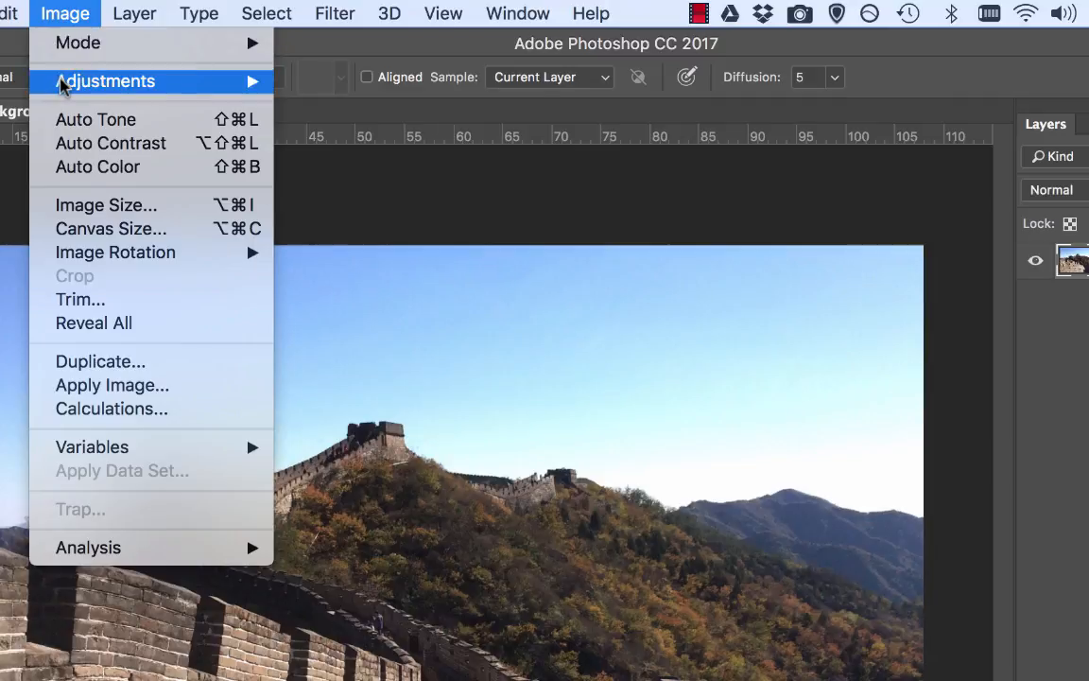
mouse_move(60, 83)
left_click(394, 216)
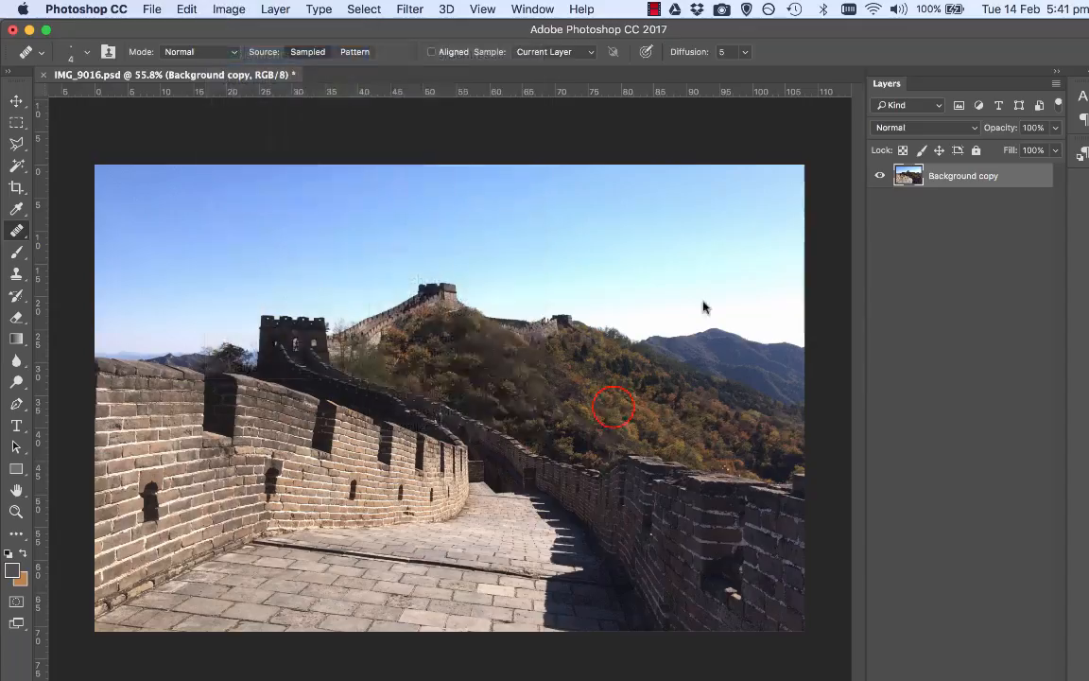
left_click_drag(613, 401, 743, 228)
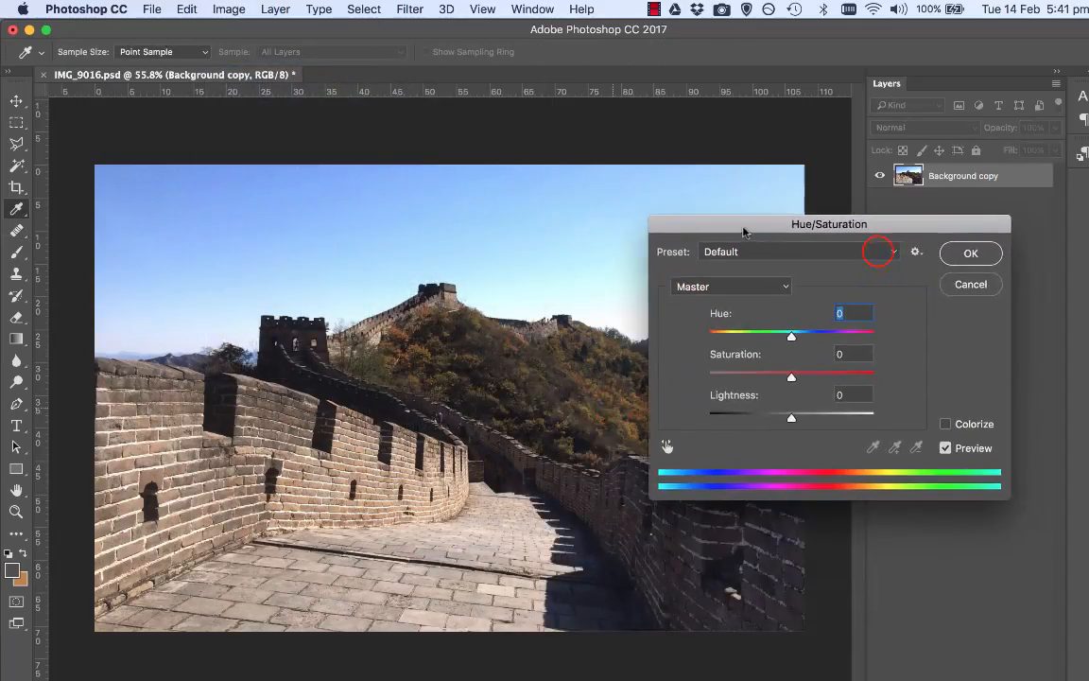
left_click(879, 253)
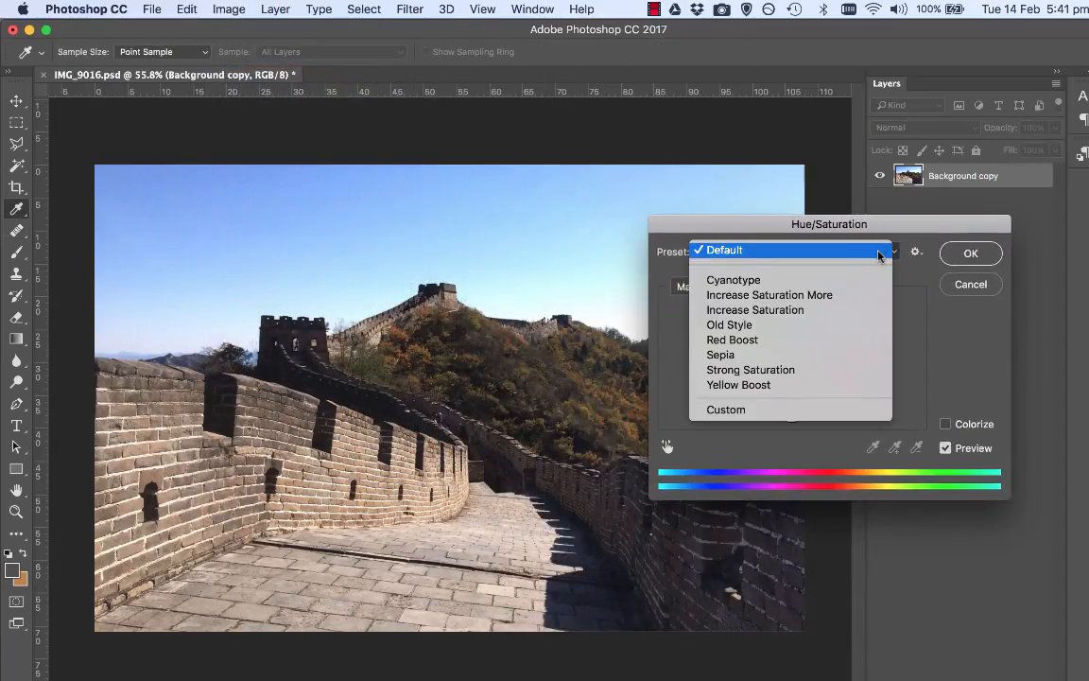
left_click(834, 369)
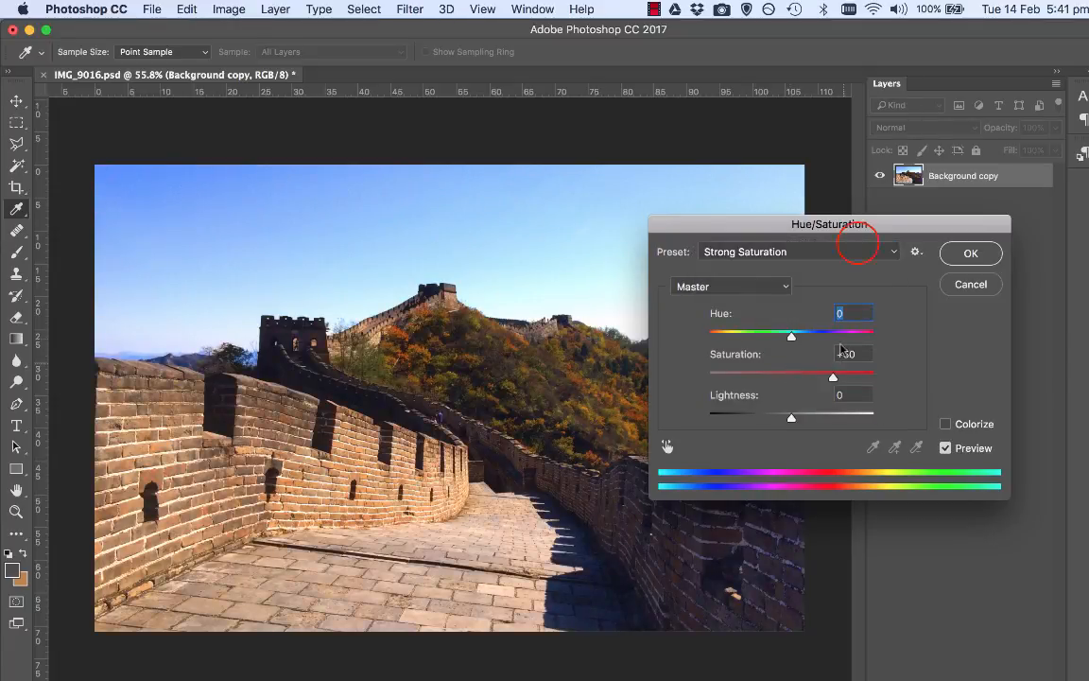
- Try the Sepia preset in Hue/Saturation and set its hue and saturation to 0
left_click(857, 250)
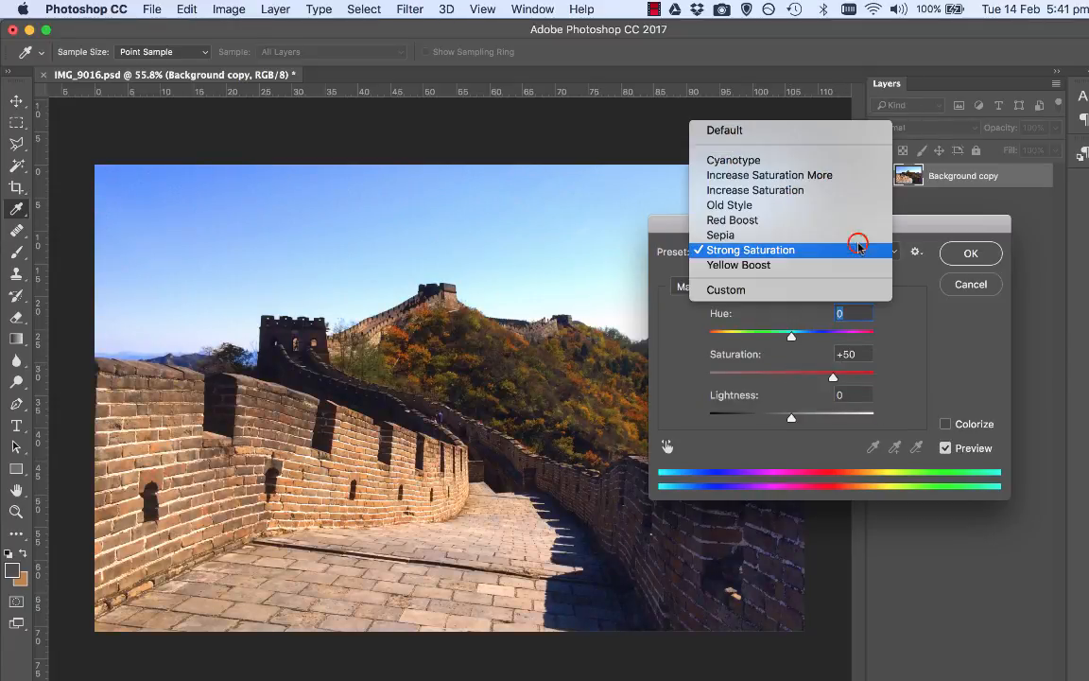
left_click(794, 234)
left_click_drag(774, 227, 842, 161)
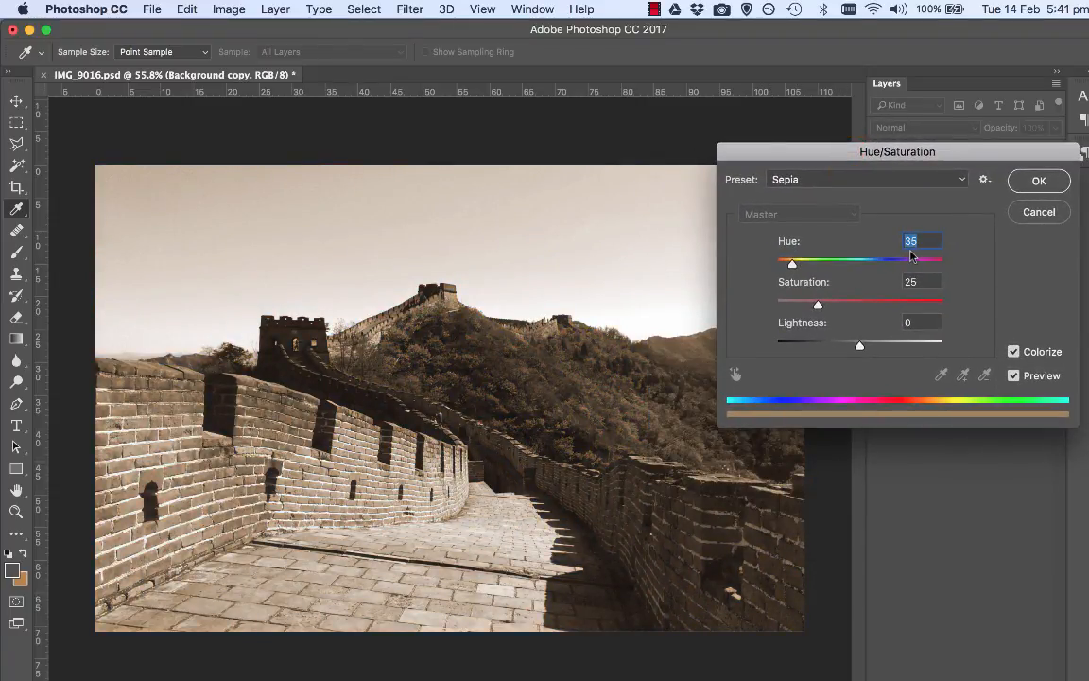
type("0")
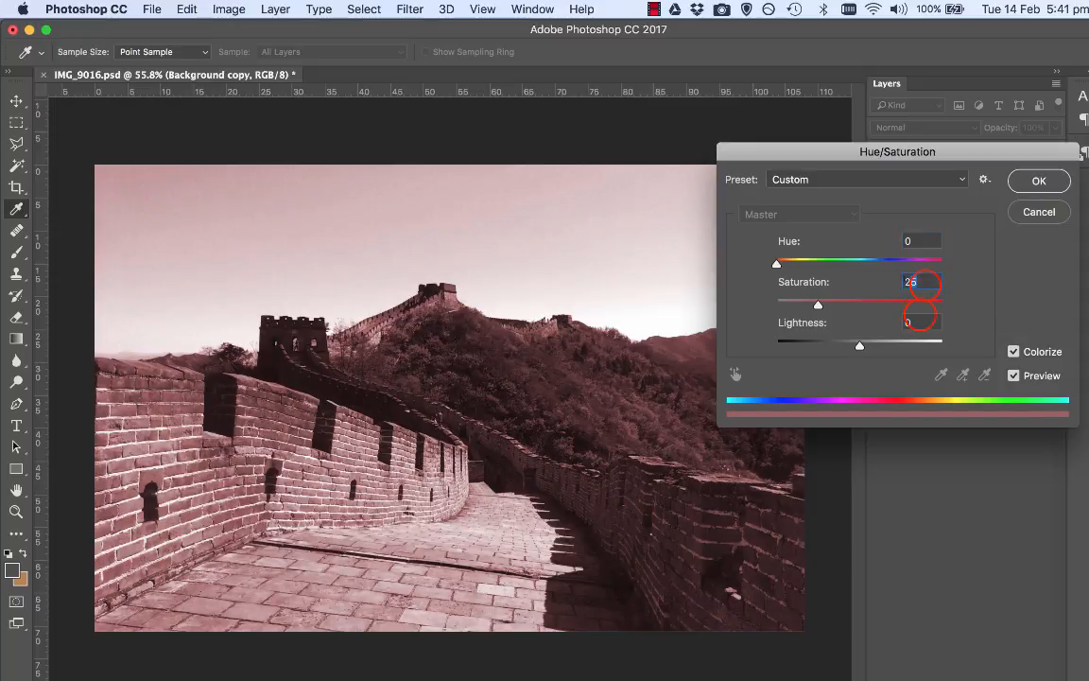
type("0")
- Try a colorized tint with hue 187 and saturation 52, reset both values to 0, and cancel the adjustment
left_click_drag(777, 304, 863, 308)
left_click_drag(779, 265, 862, 265)
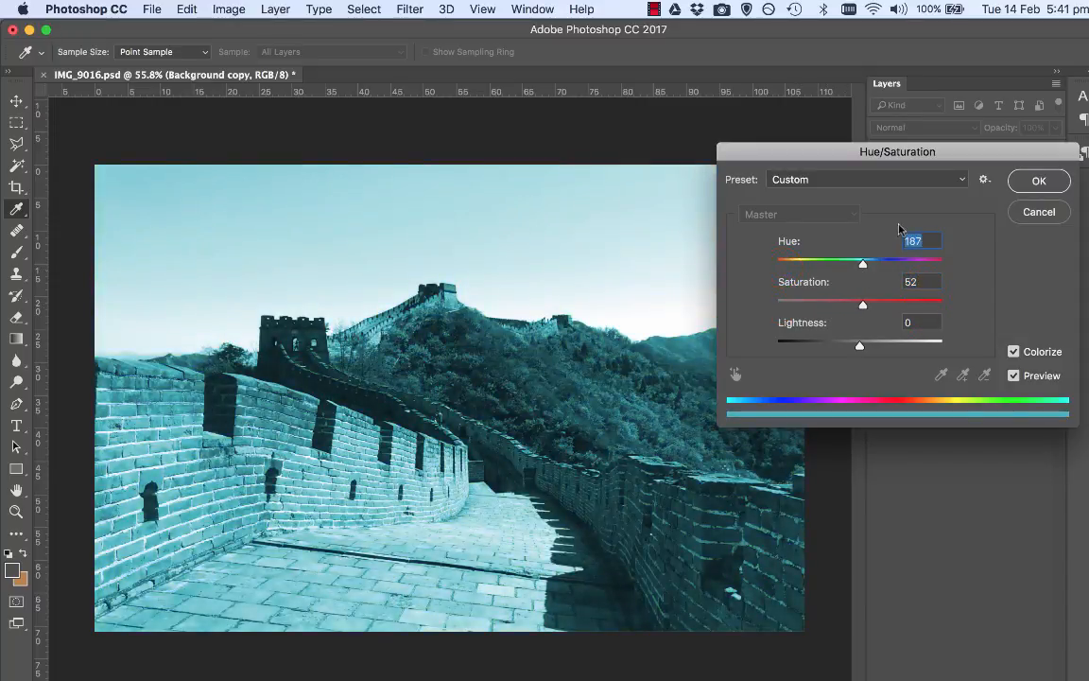
type("0")
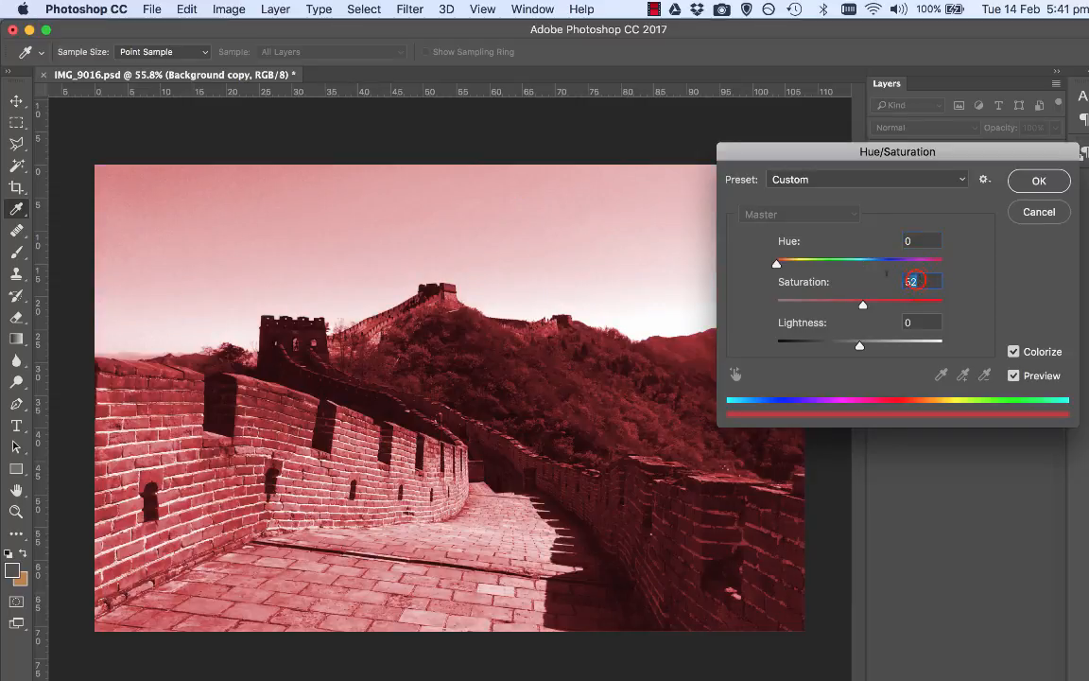
type("0")
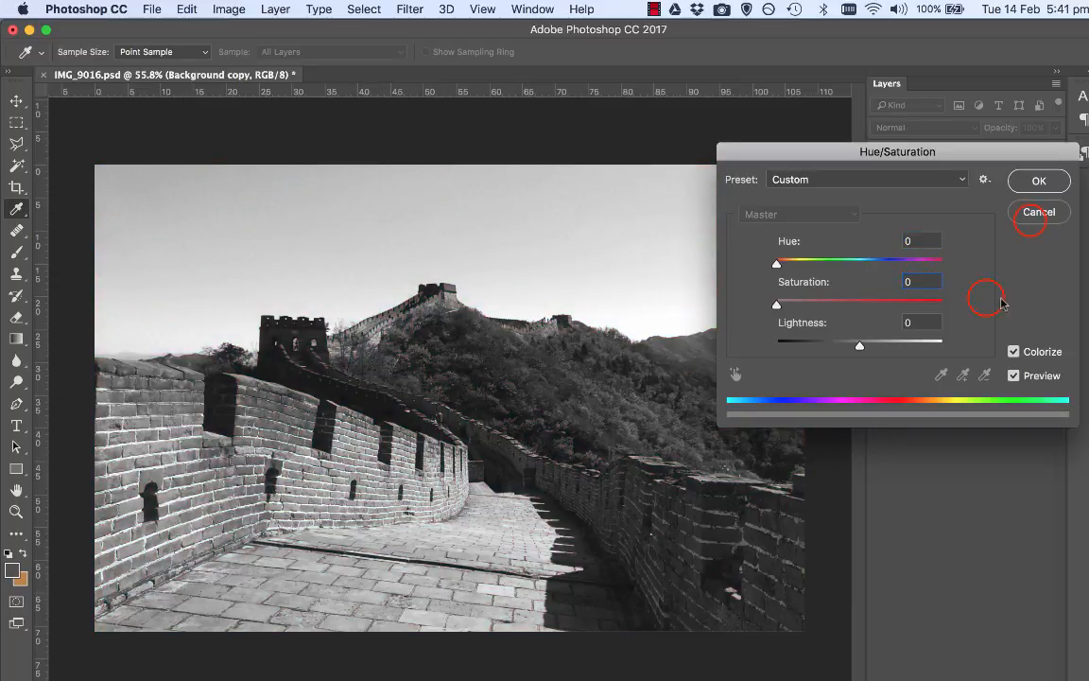
left_click(1031, 220)
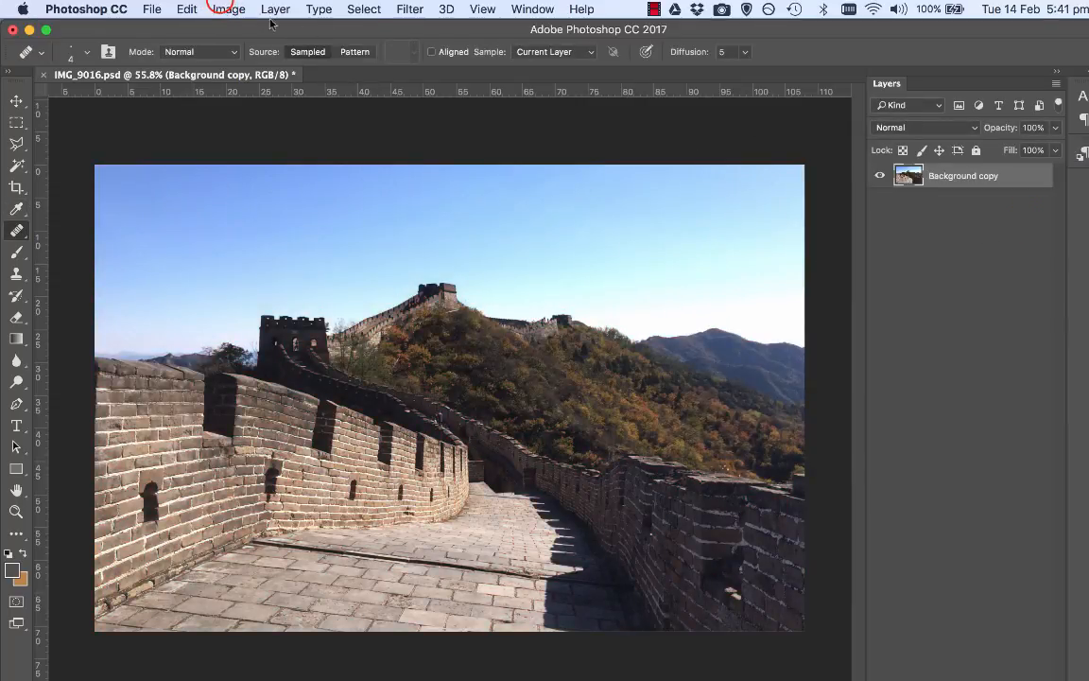
- Reopen Hue/Saturation, raise the master saturation to +10, and compare the photo with and without the preview
left_click(227, 8)
mouse_move(255, 54)
left_click(460, 144)
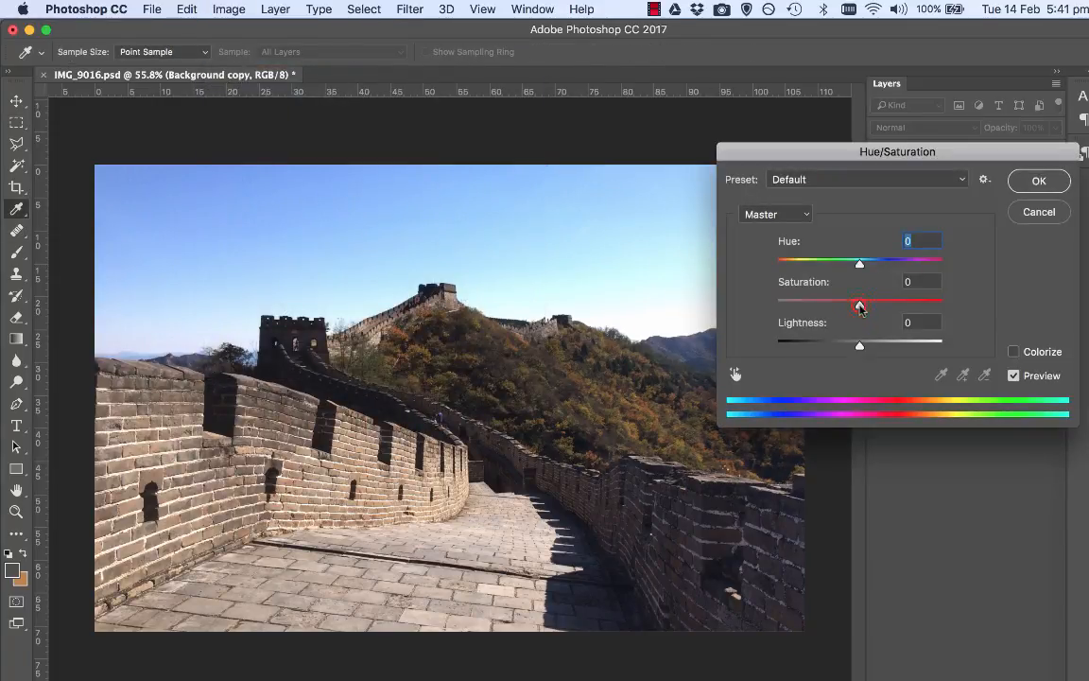
mouse_move(859, 305)
left_mouse_down()
mouse_move(938, 307)
mouse_move(778, 306)
mouse_move(882, 310)
mouse_move(869, 308)
left_mouse_up()
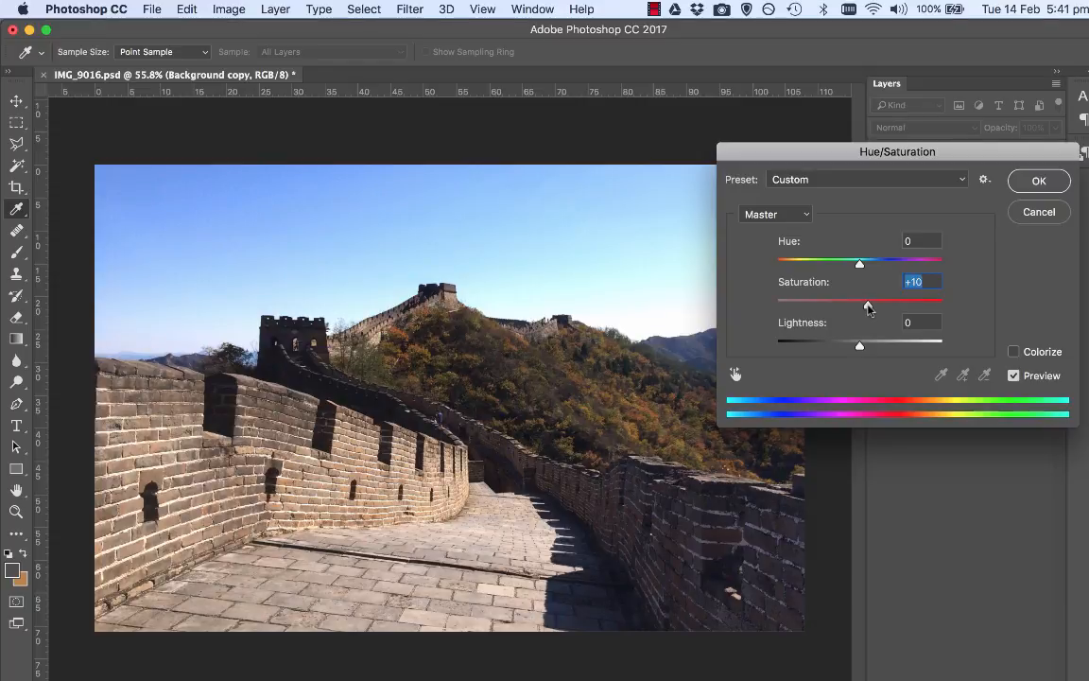
left_click(1013, 377)
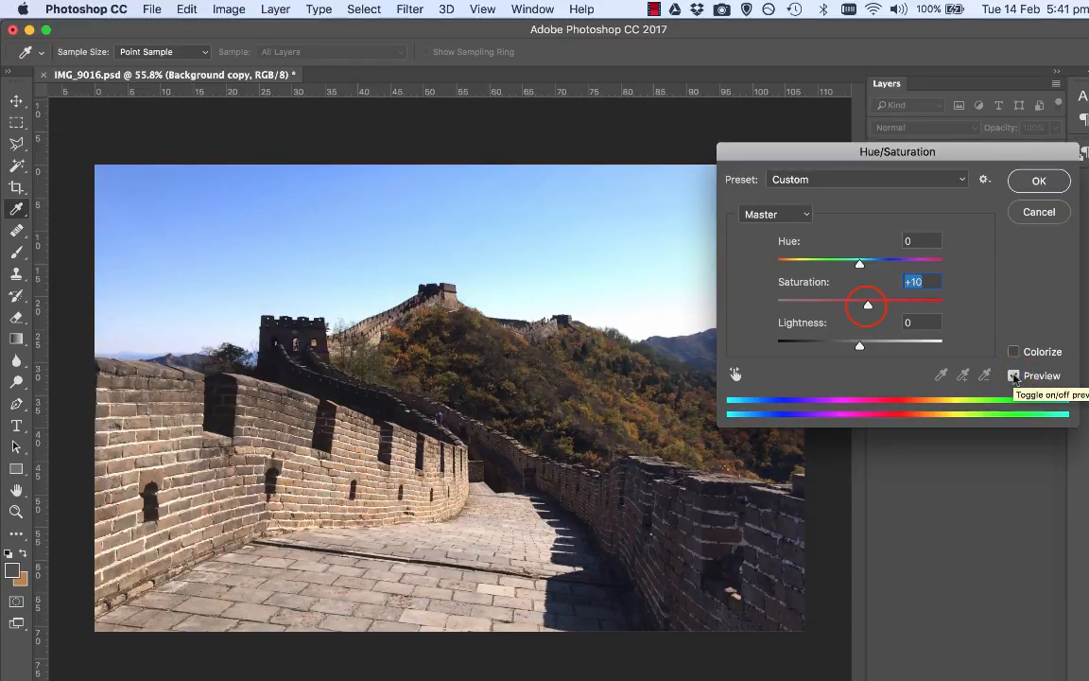
left_click(1013, 376)
- Set the master saturation to +13, compare it with the unadjusted photo, and apply the adjustment
left_click_drag(866, 305, 871, 311)
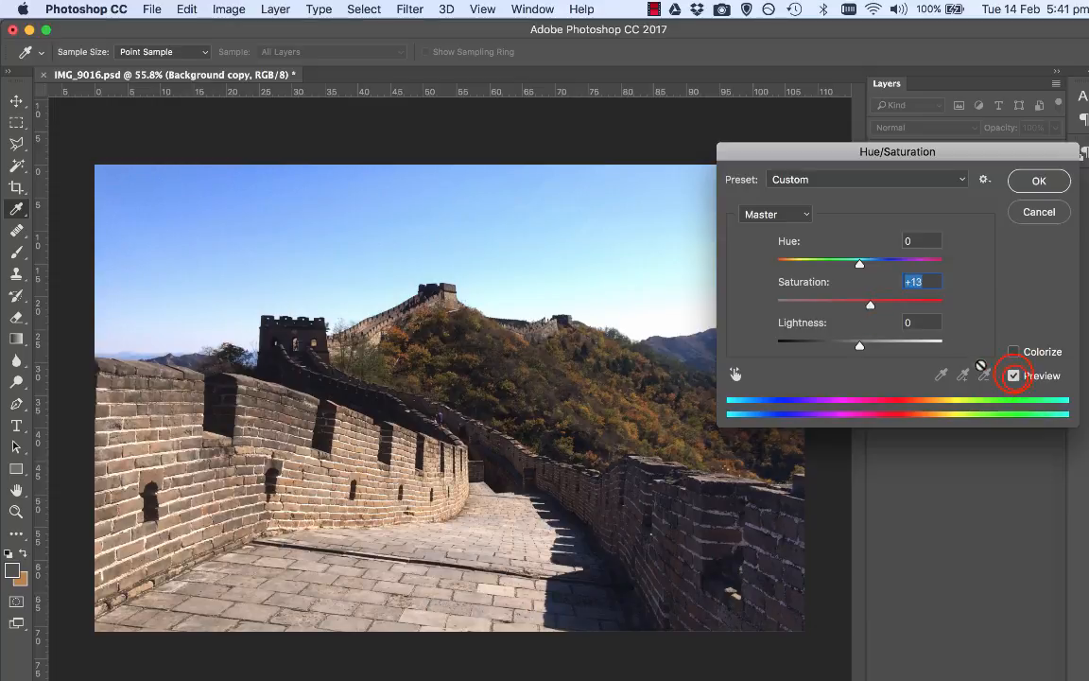
left_click(1014, 378)
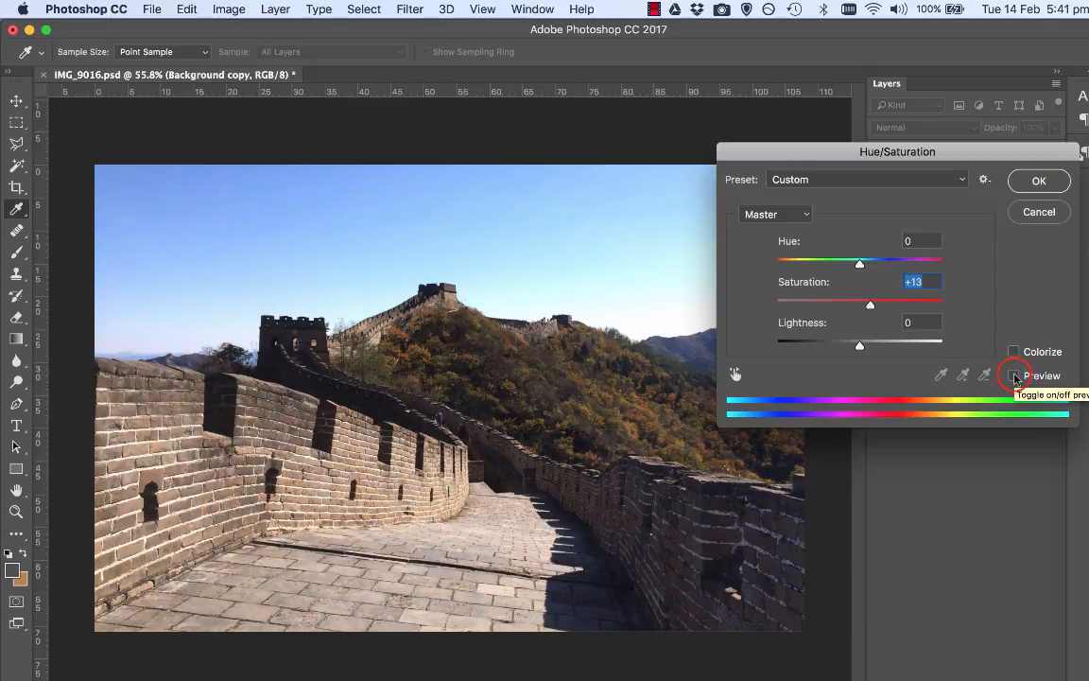
left_click(1015, 378)
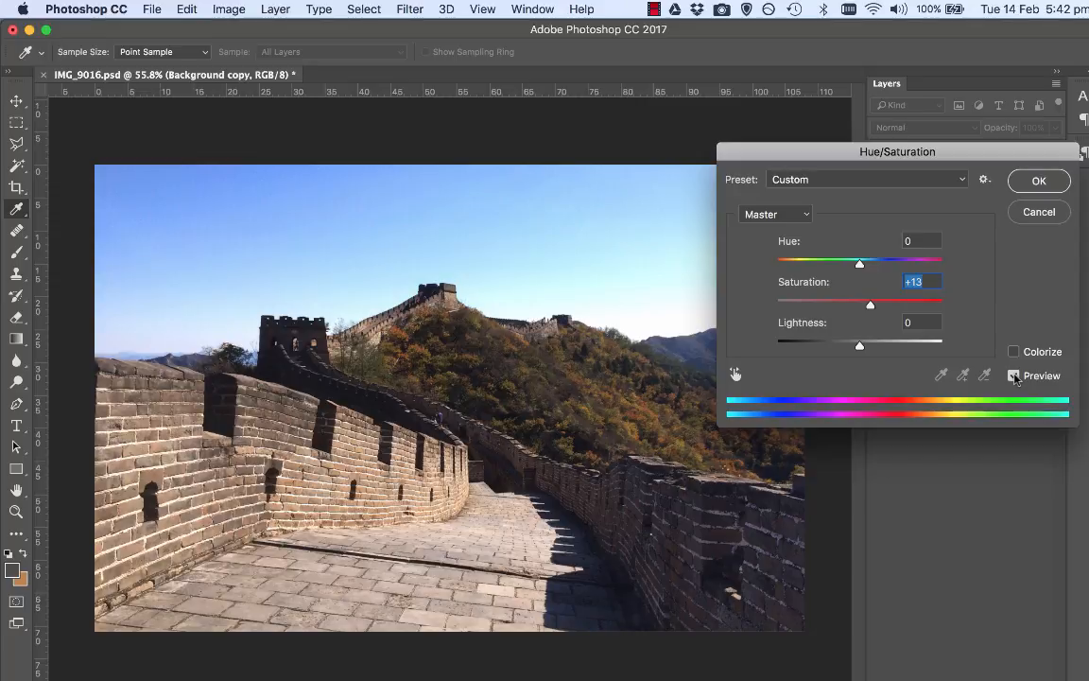
left_click(1037, 182)
key("j")
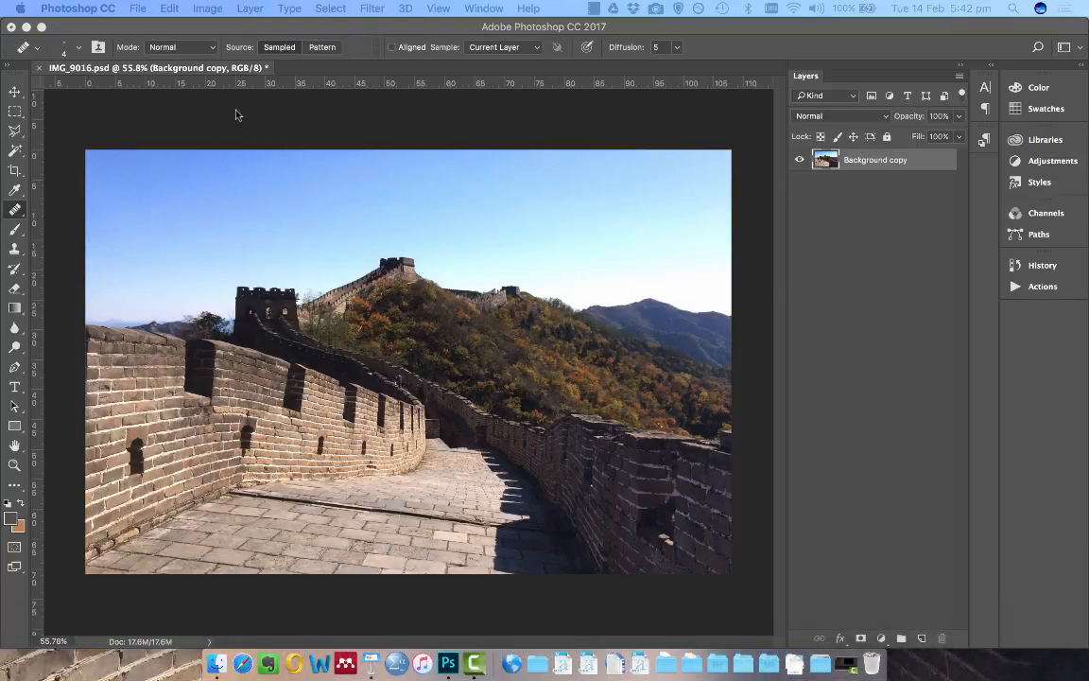
- Turn the photo monochrome with the Channel Mixer, keep its dialog clear of the image, and check the available presets
left_click(205, 9)
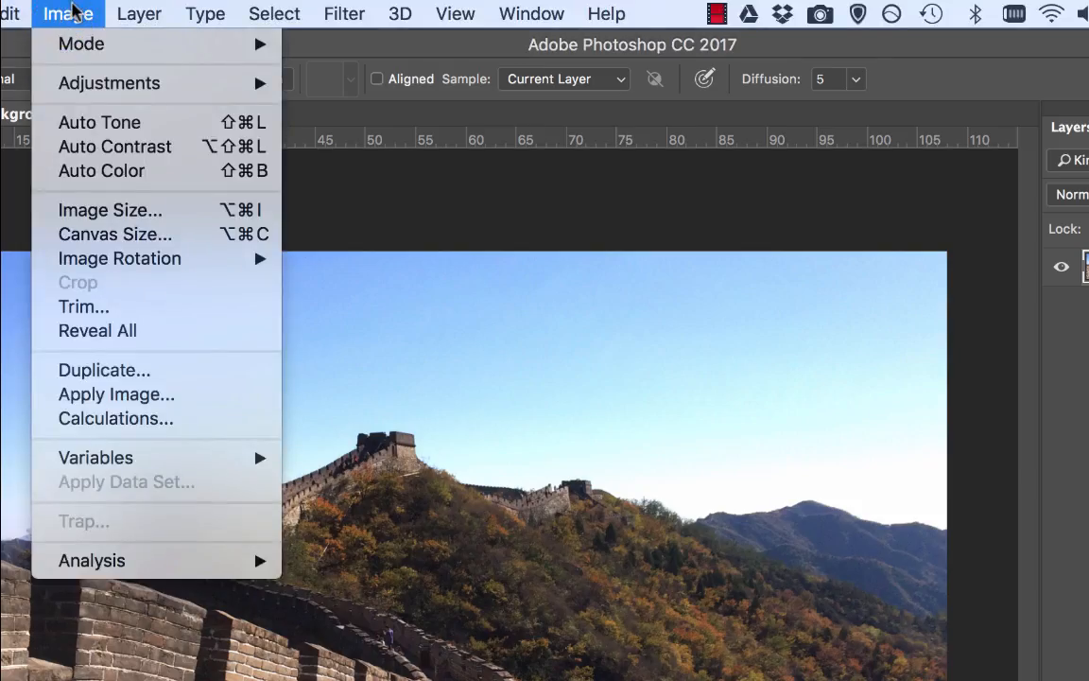
mouse_move(219, 56)
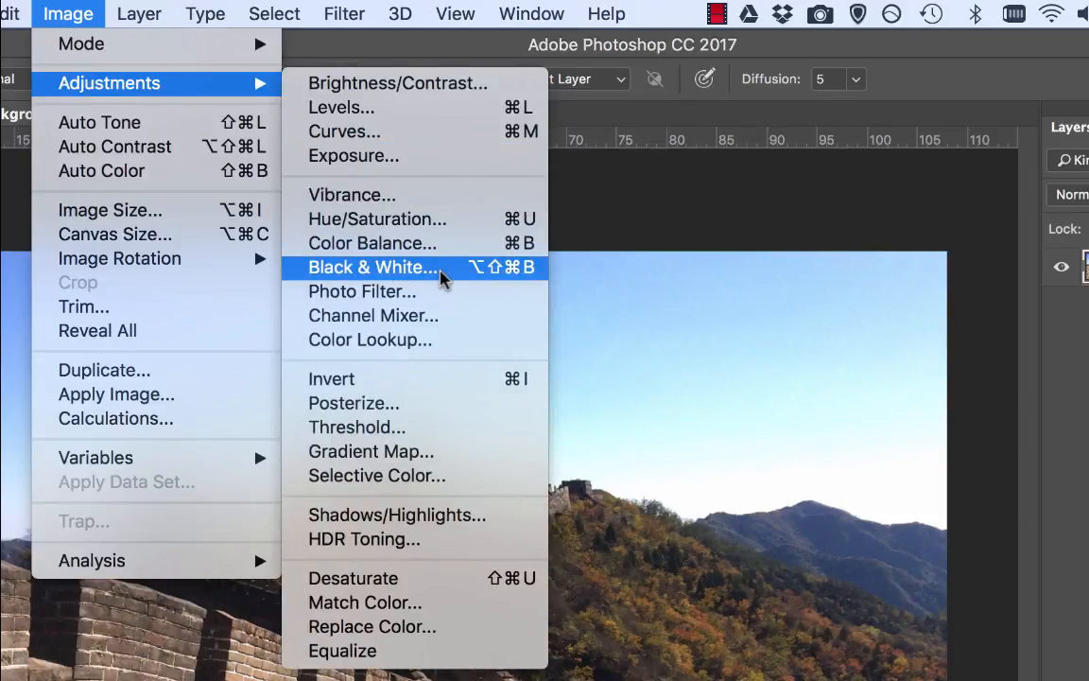
left_click(474, 315)
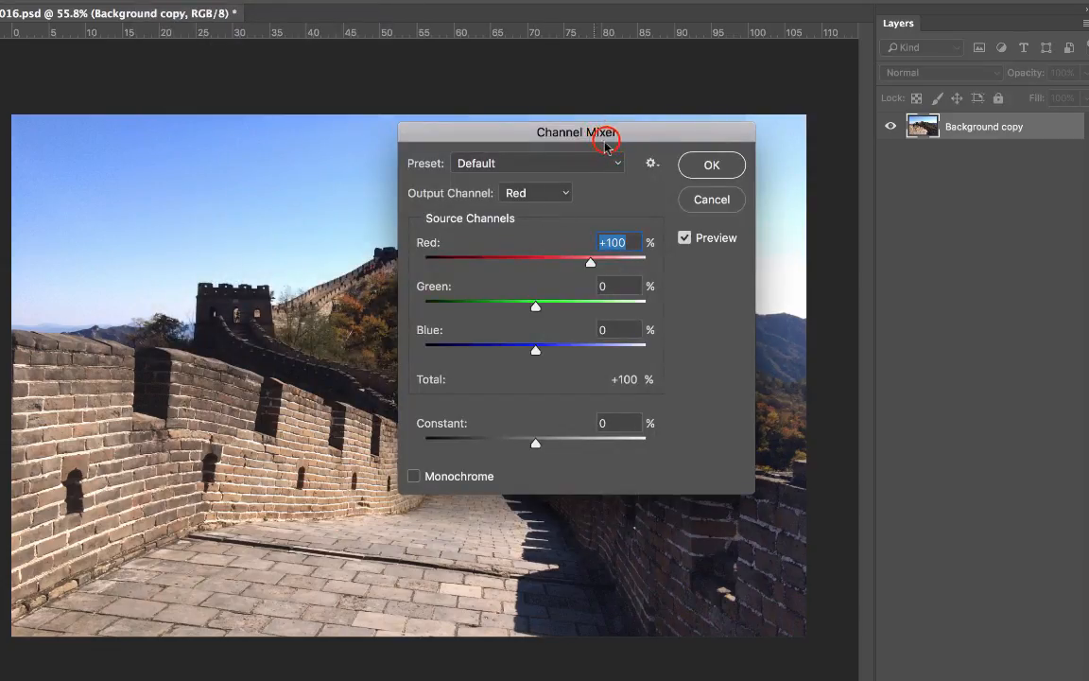
left_click_drag(605, 132, 759, 137)
left_click(566, 480)
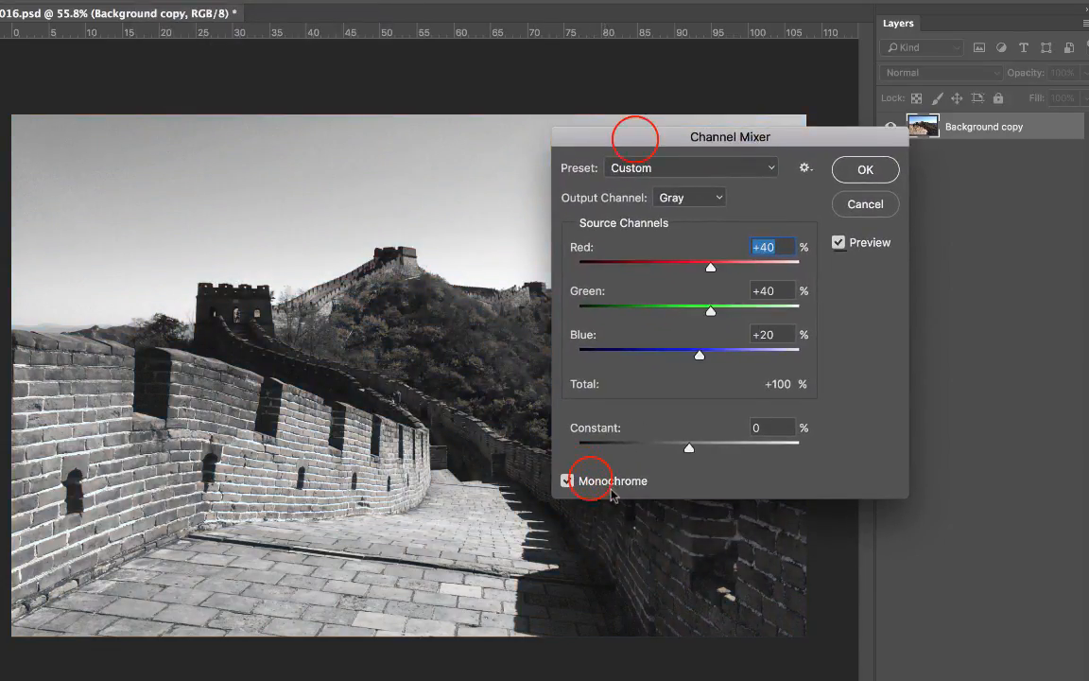
left_click_drag(635, 138, 795, 60)
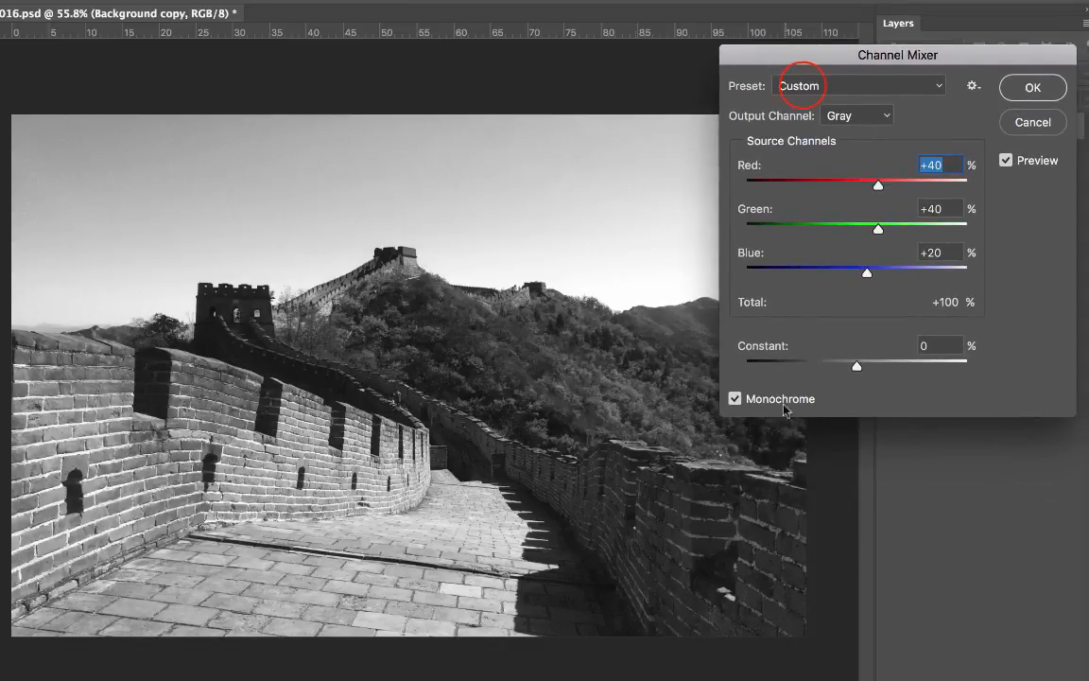
left_click(801, 86)
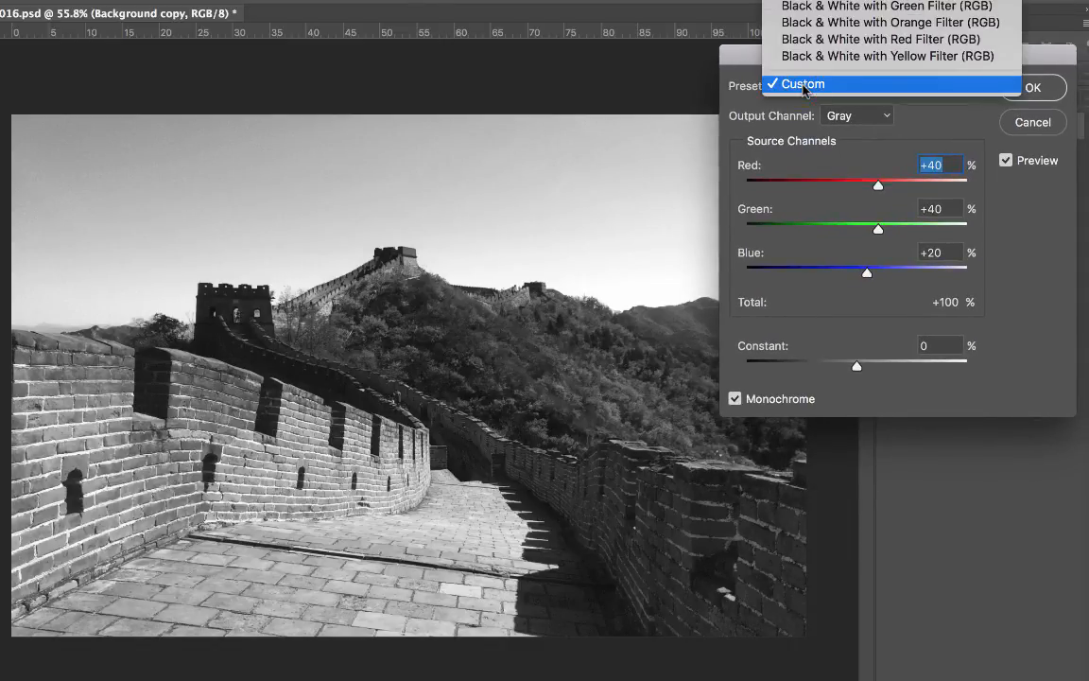
left_click(855, 172)
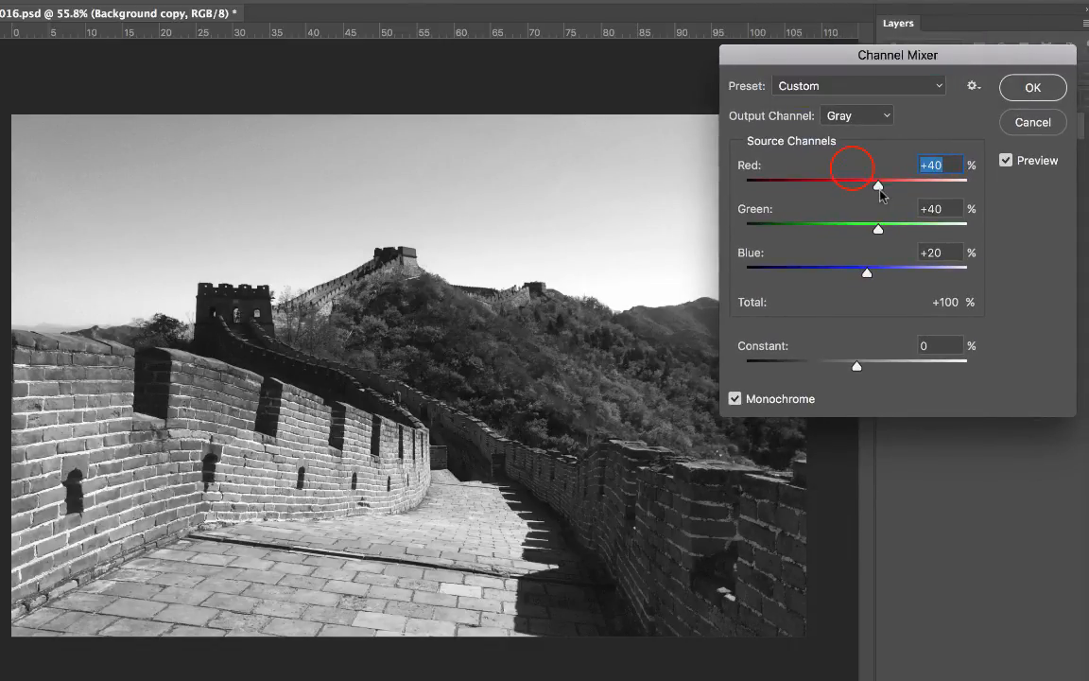
- Try the Black & White Infrared, Blue, Green, Orange, Red and Yellow Filter presets in turn on the monochrome photo
left_click(871, 86)
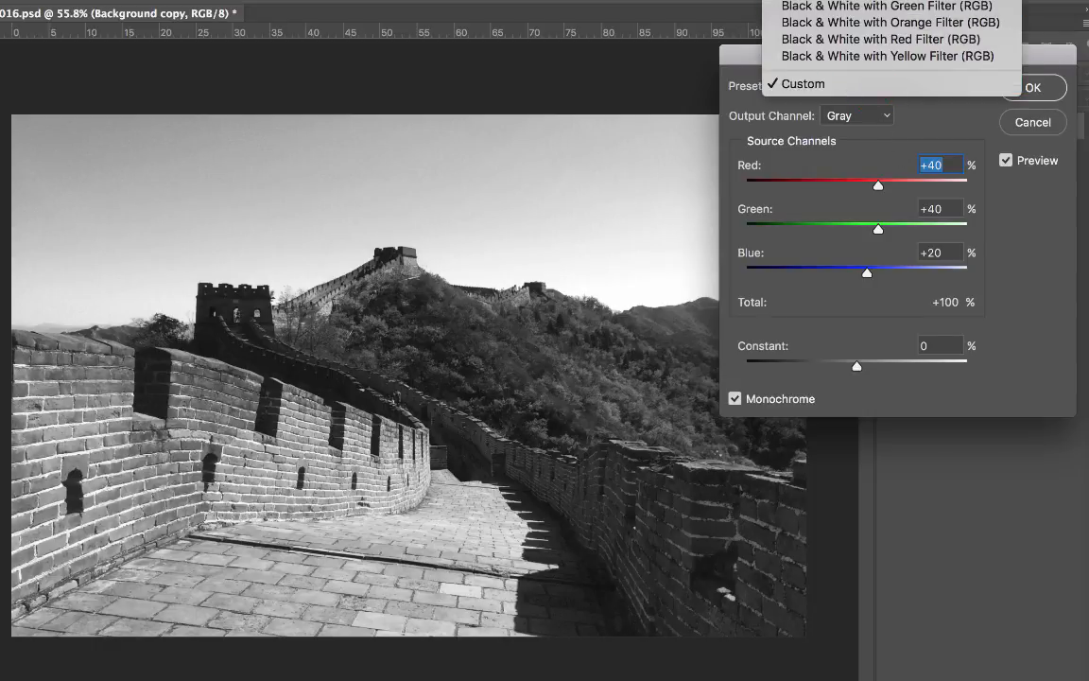
left_click(855, 30)
left_click(862, 87)
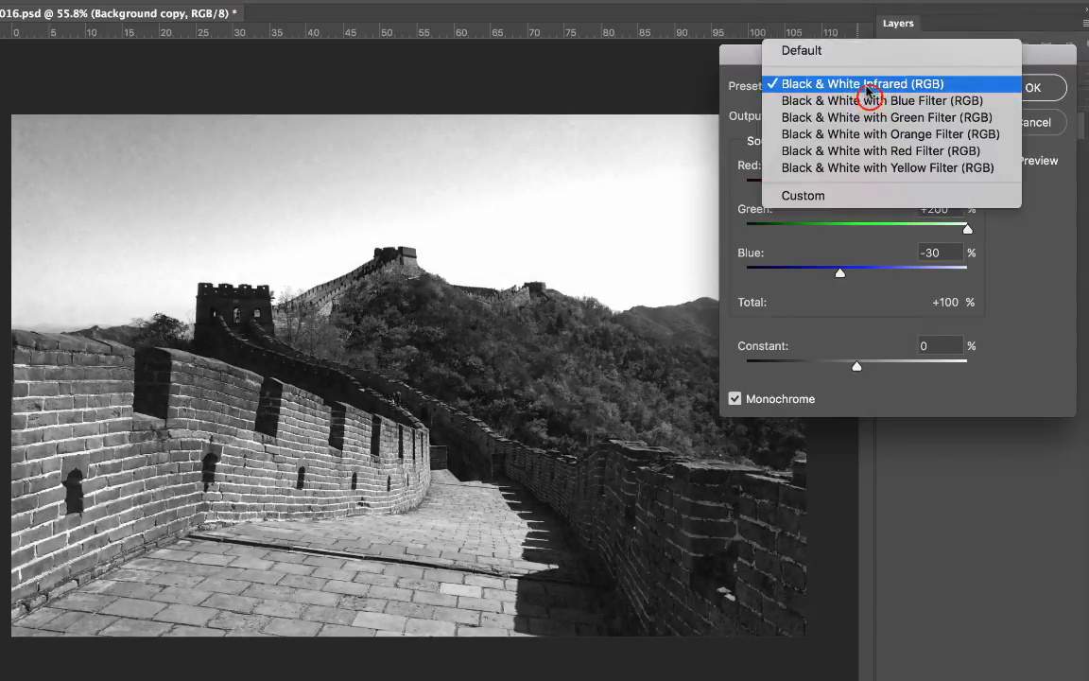
left_click(805, 100)
left_click(870, 94)
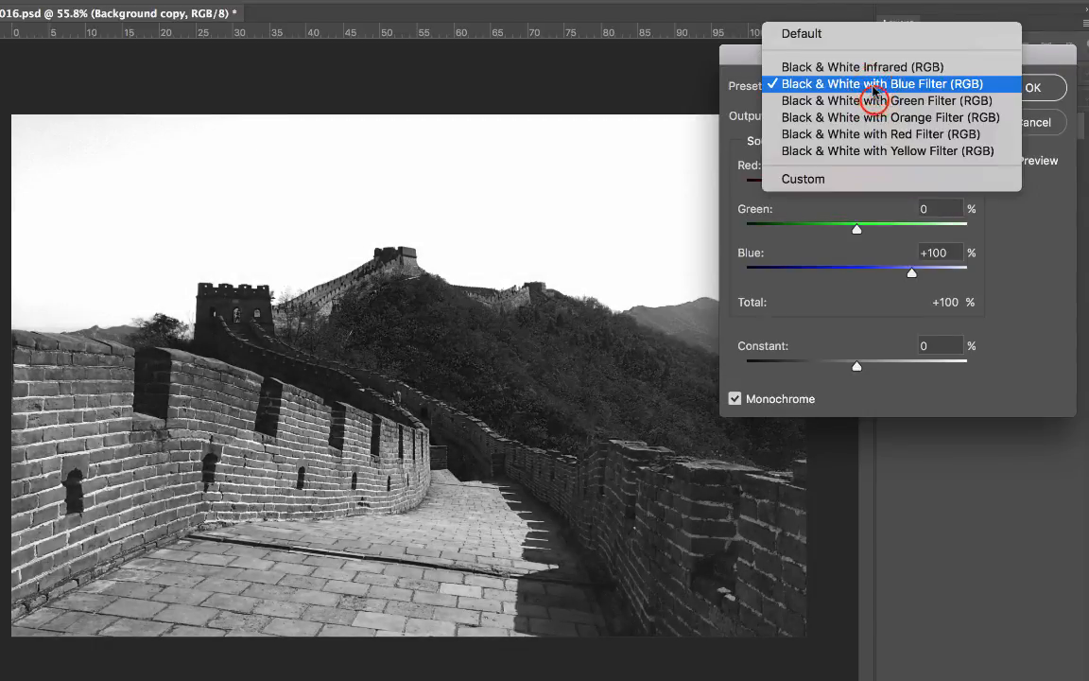
left_click(870, 98)
left_click(877, 87)
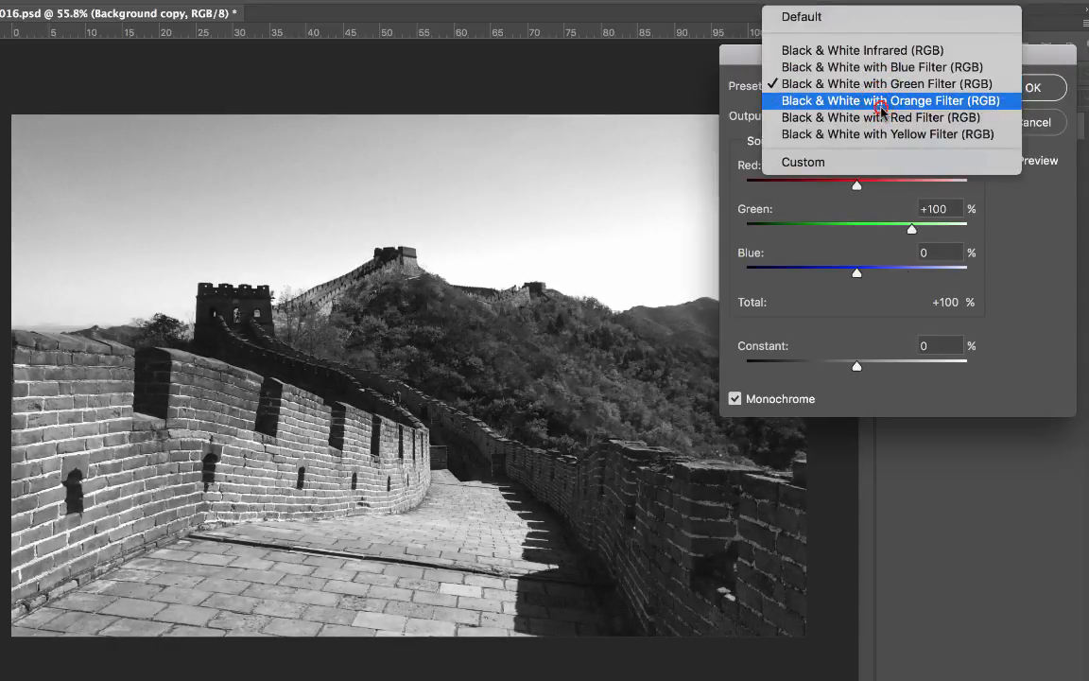
left_click(879, 97)
left_click(868, 91)
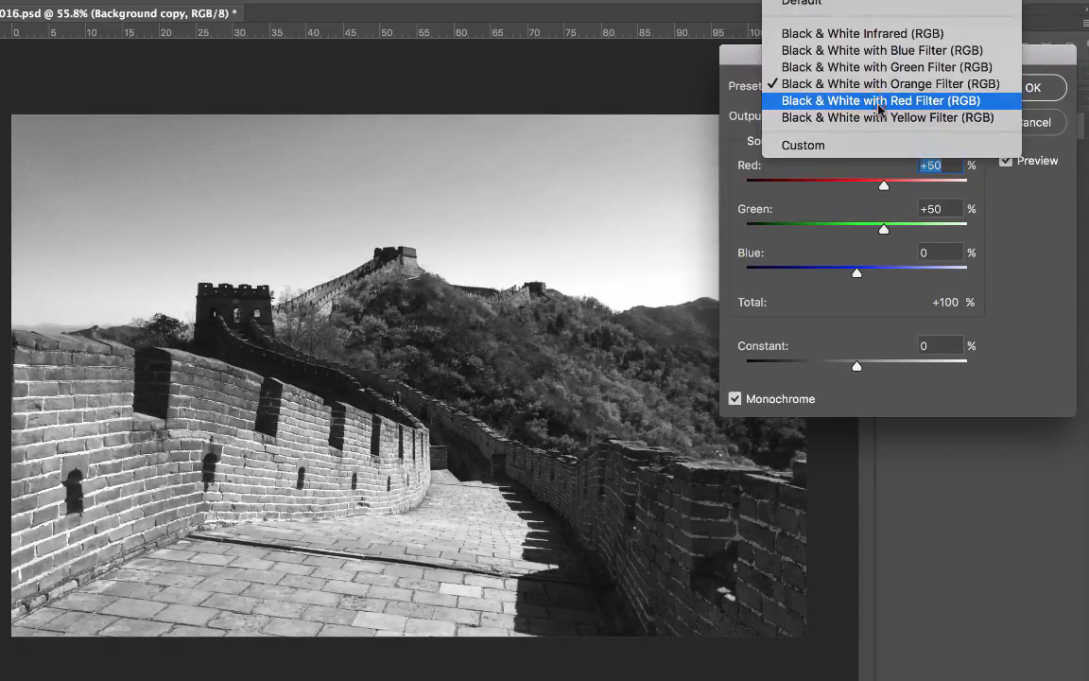
left_click(868, 98)
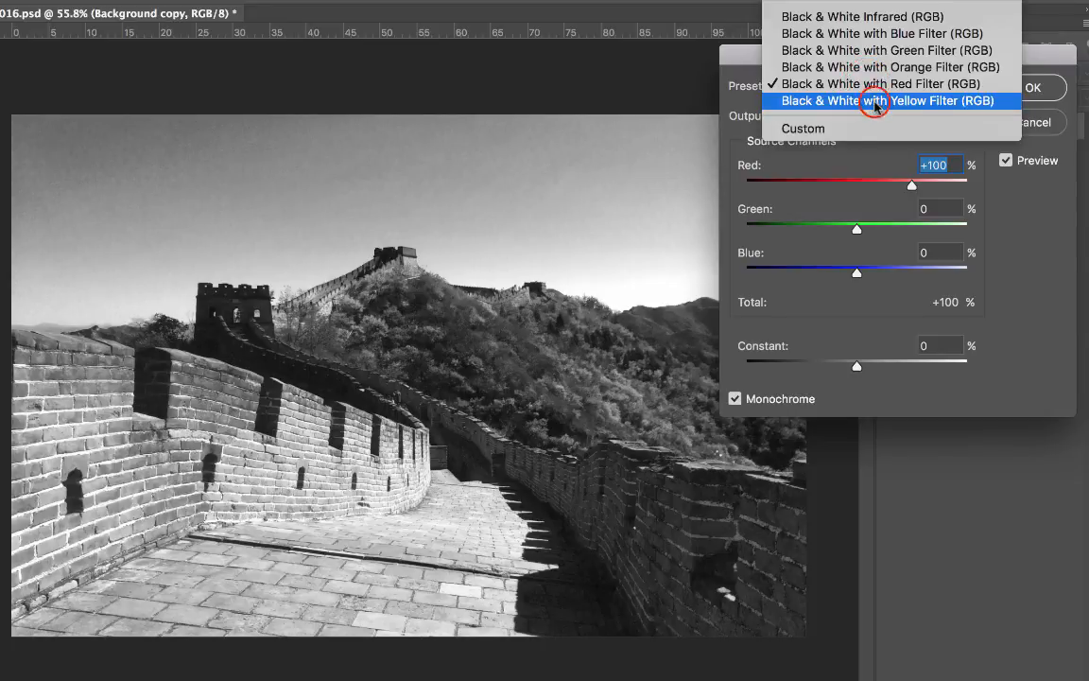
left_click(874, 103)
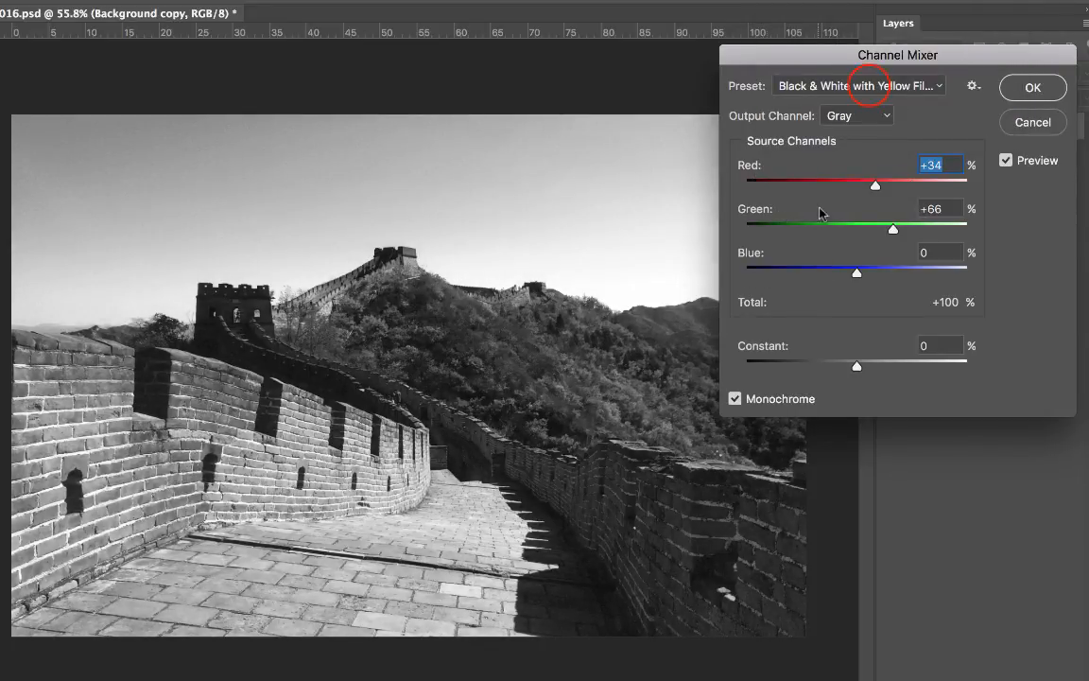
- Compare the black-and-white presets in reverse order from Red Filter to Infrared, and return to the Yellow Filter preset
left_click(869, 95)
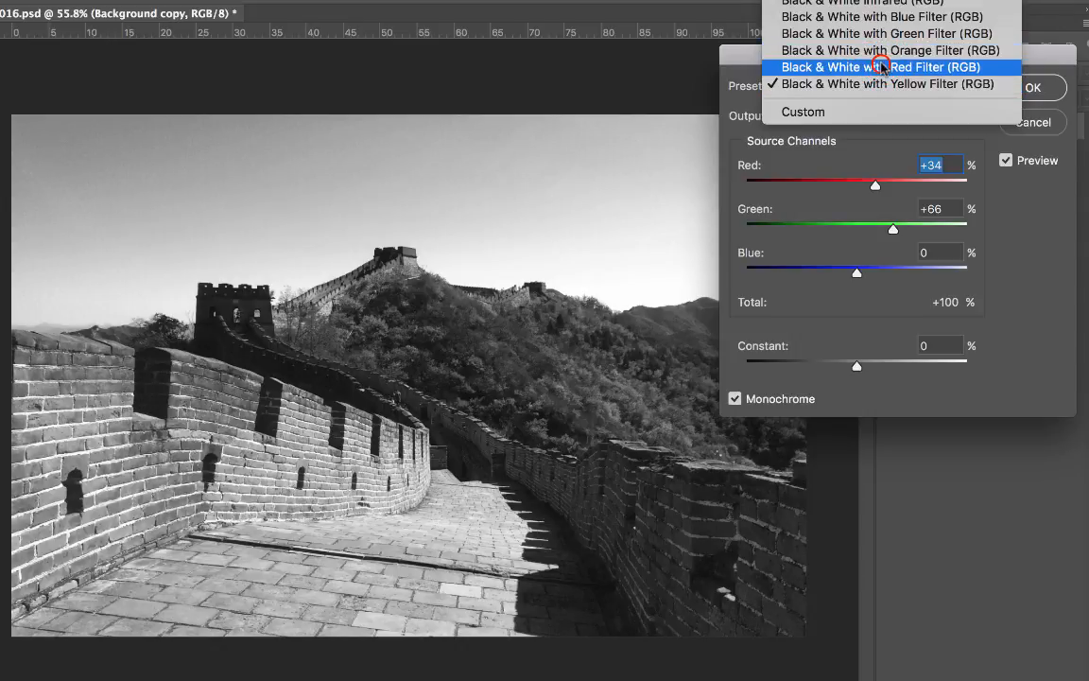
left_click(881, 66)
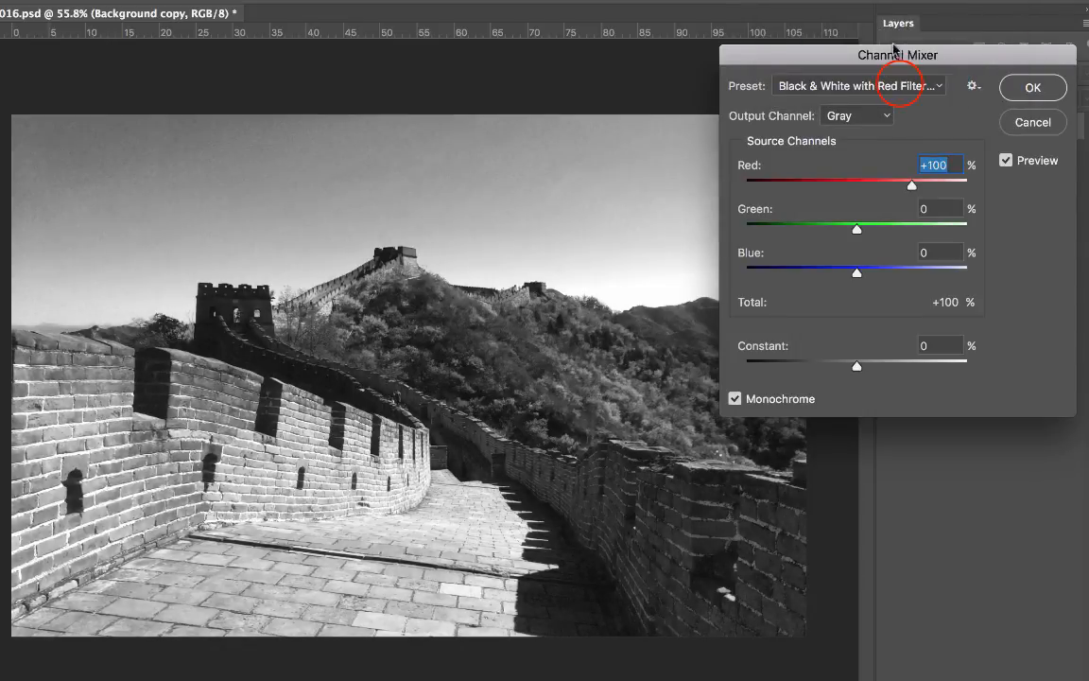
left_click(902, 88)
left_click(898, 67)
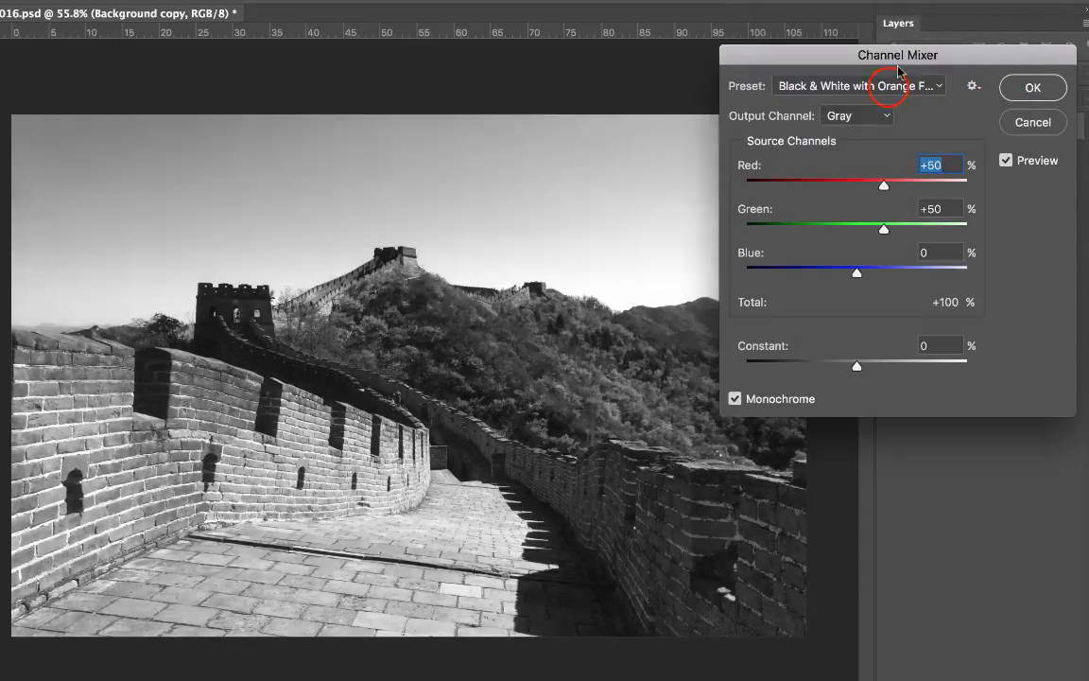
left_click(888, 87)
left_click(897, 67)
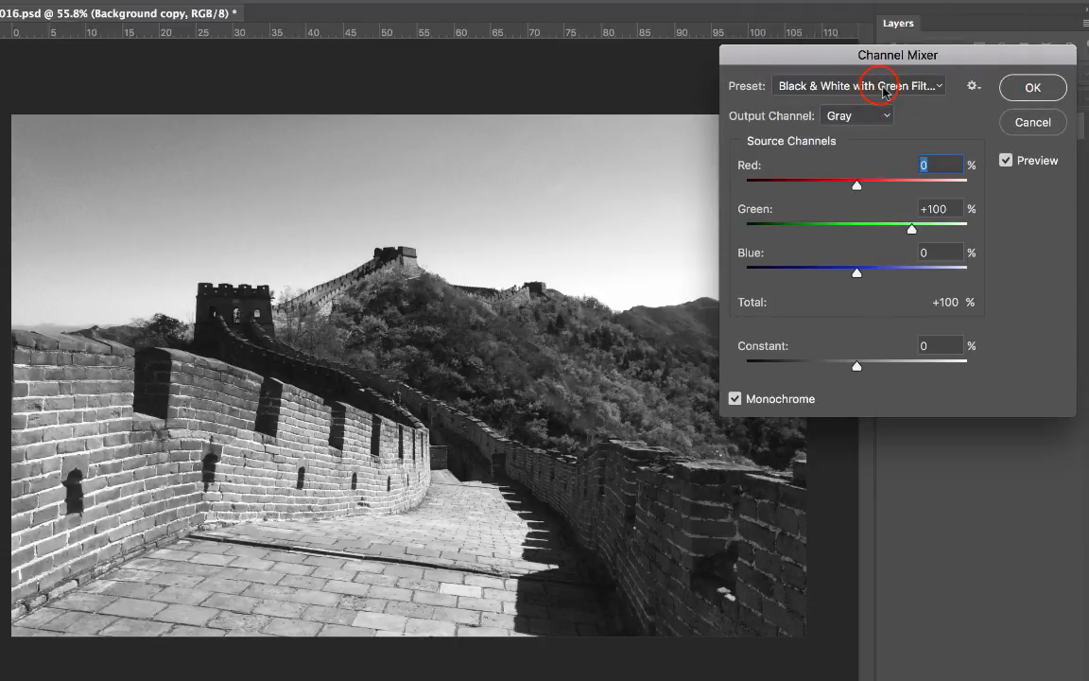
left_click(879, 87)
left_click(875, 67)
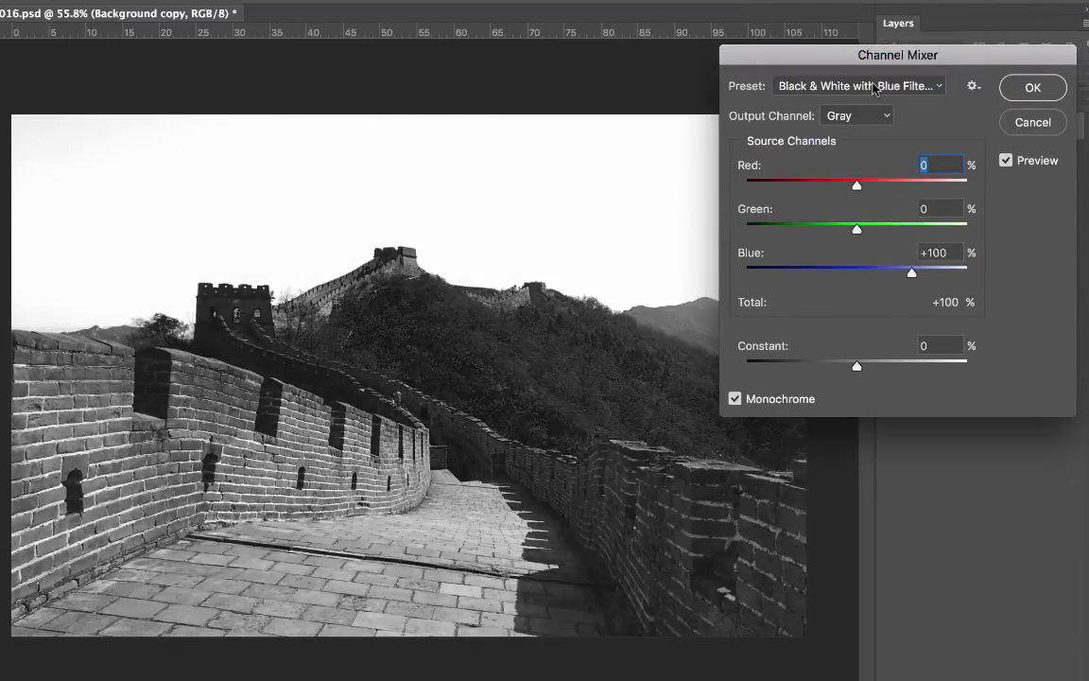
left_click(874, 87)
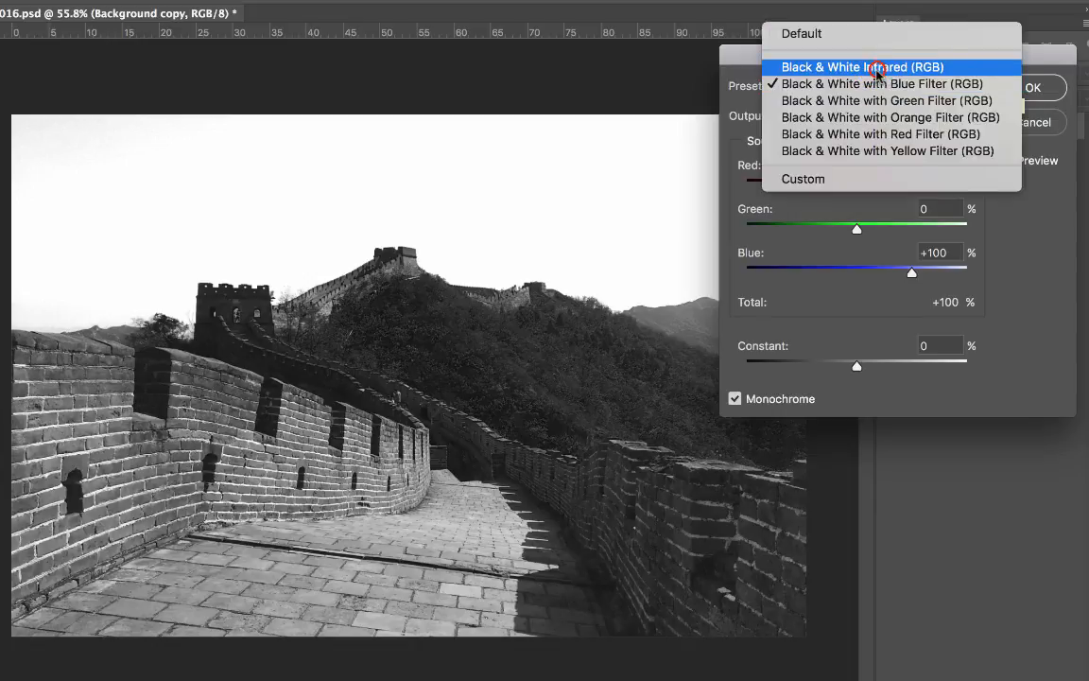
left_click(876, 66)
left_click(888, 95)
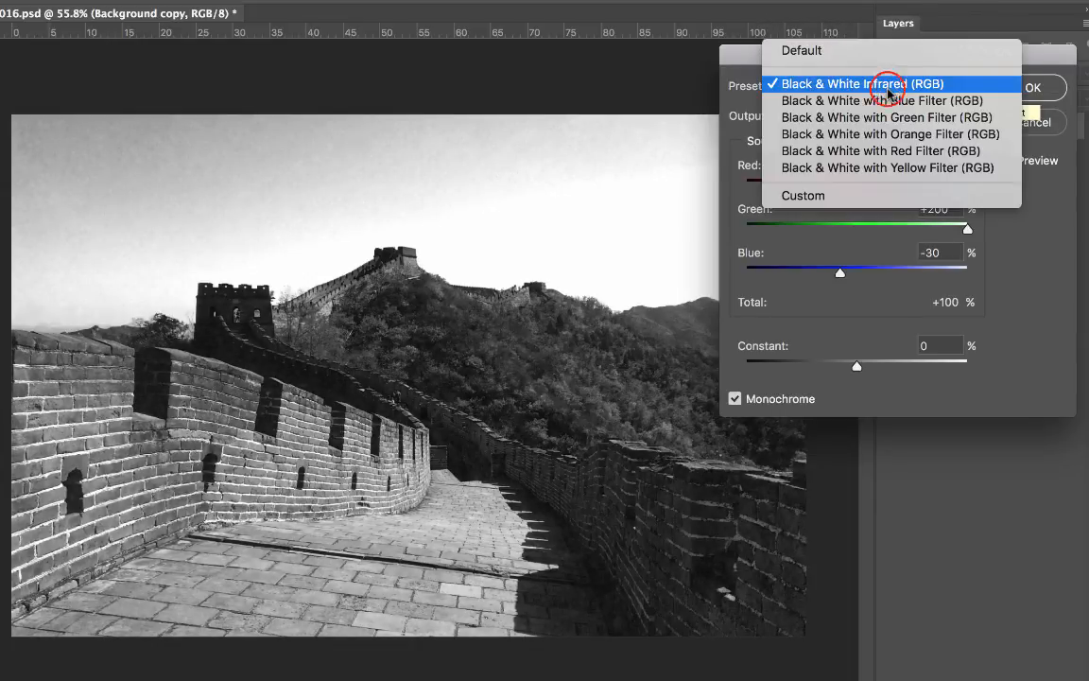
left_click(919, 167)
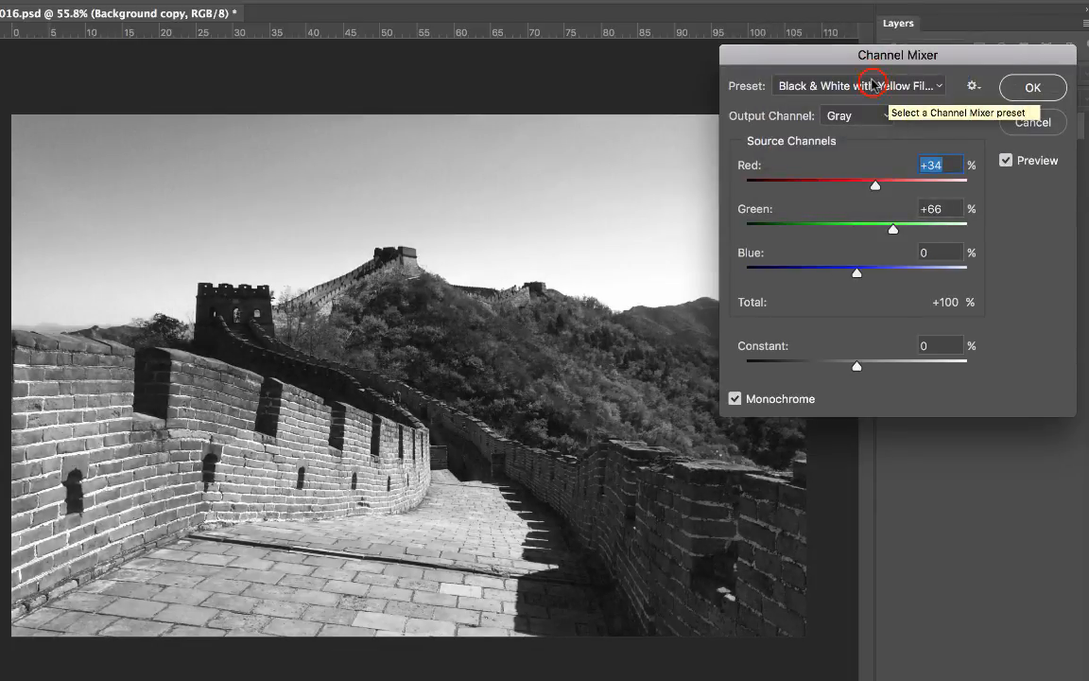
- Apply the Black & White with Red Filter preset after comparing it with the colour original, and undo the conversion
left_click(799, 83)
left_click(892, 66)
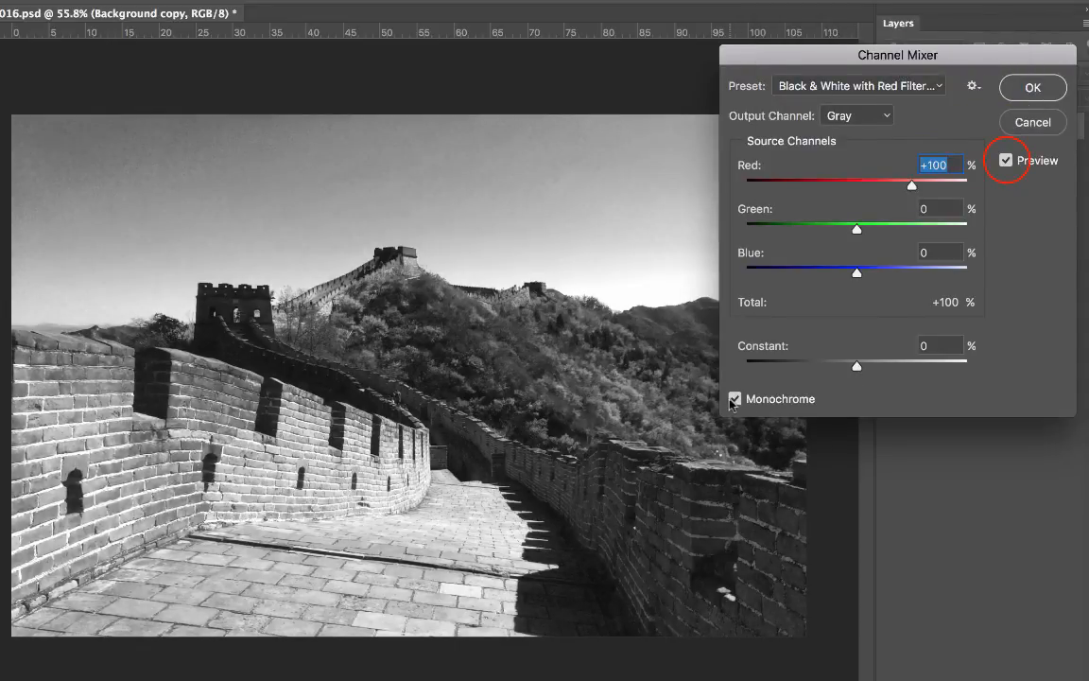
left_click(1005, 161)
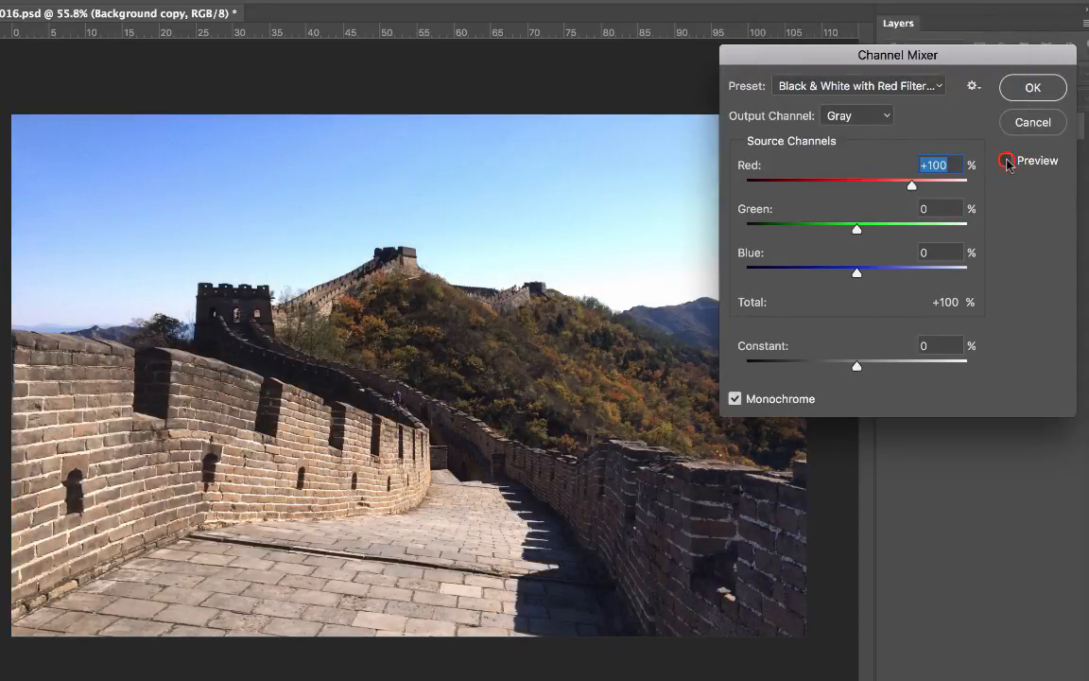
left_click(1006, 161)
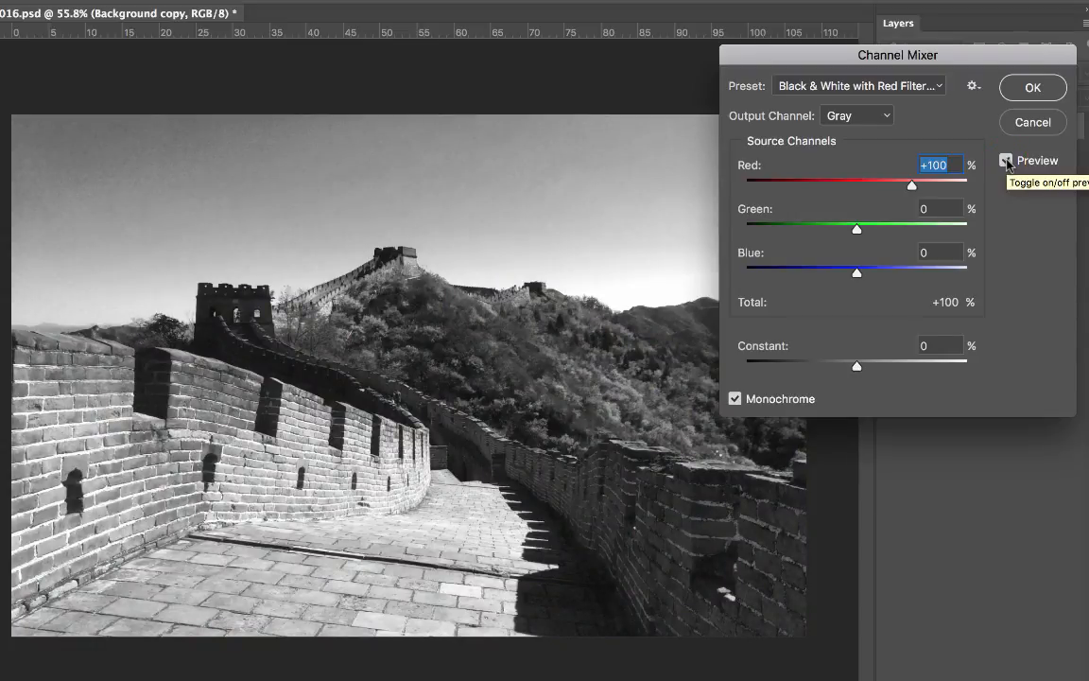
left_click(1045, 94)
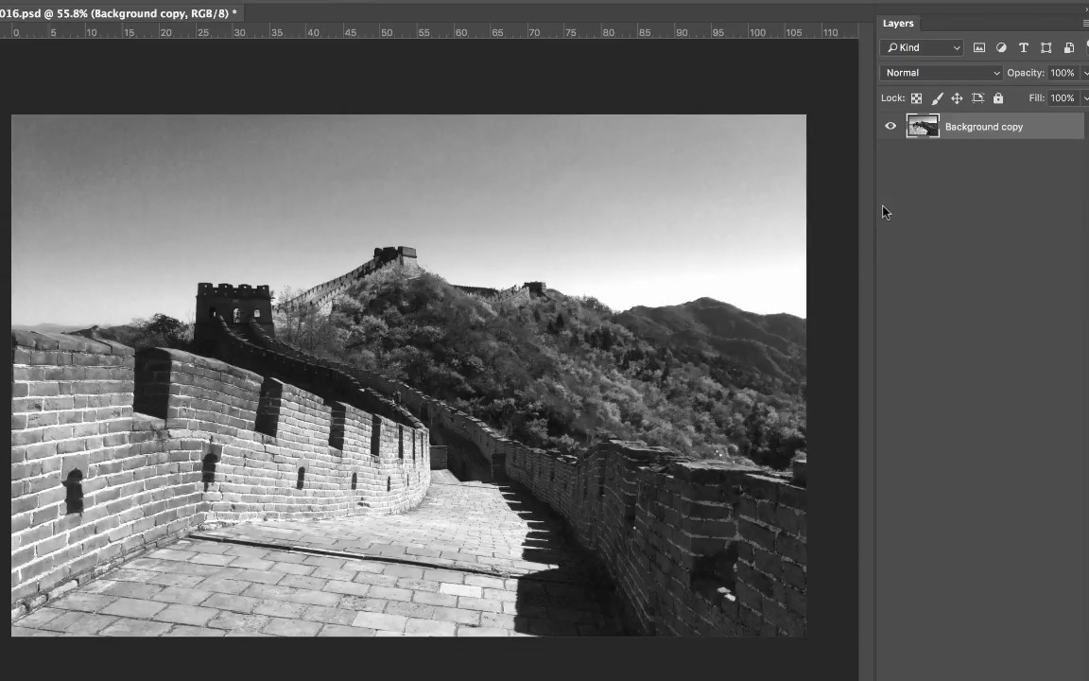
key("ctrl+z")
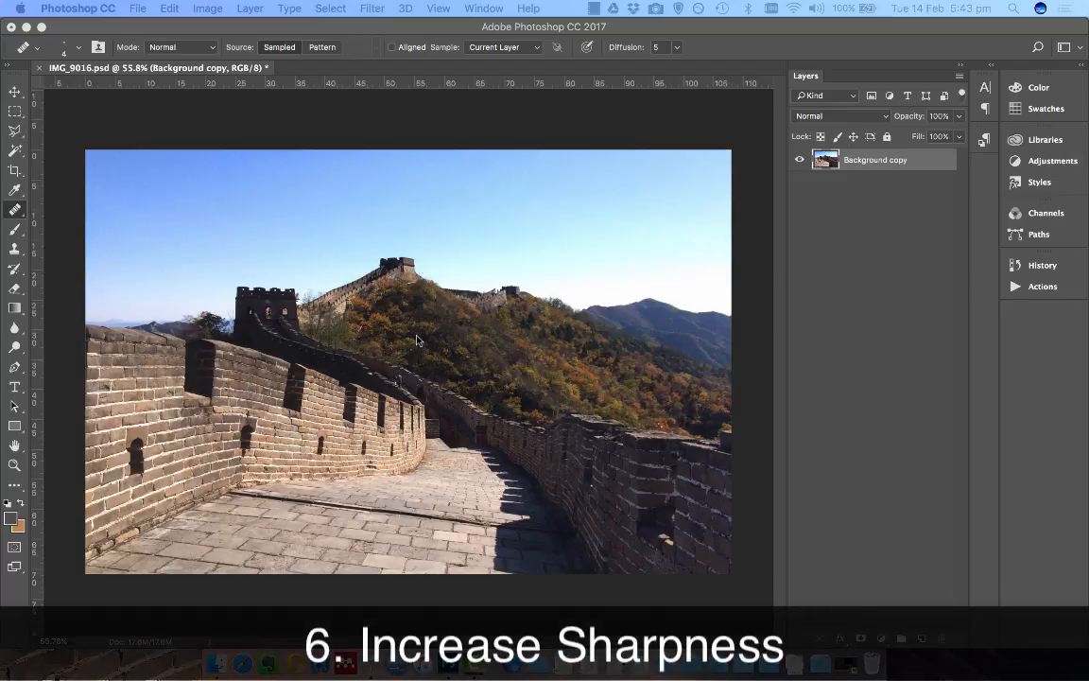
- Sharpen the colour photo by applying the Sharpen More filter twice
left_click(208, 9)
mouse_move(234, 44)
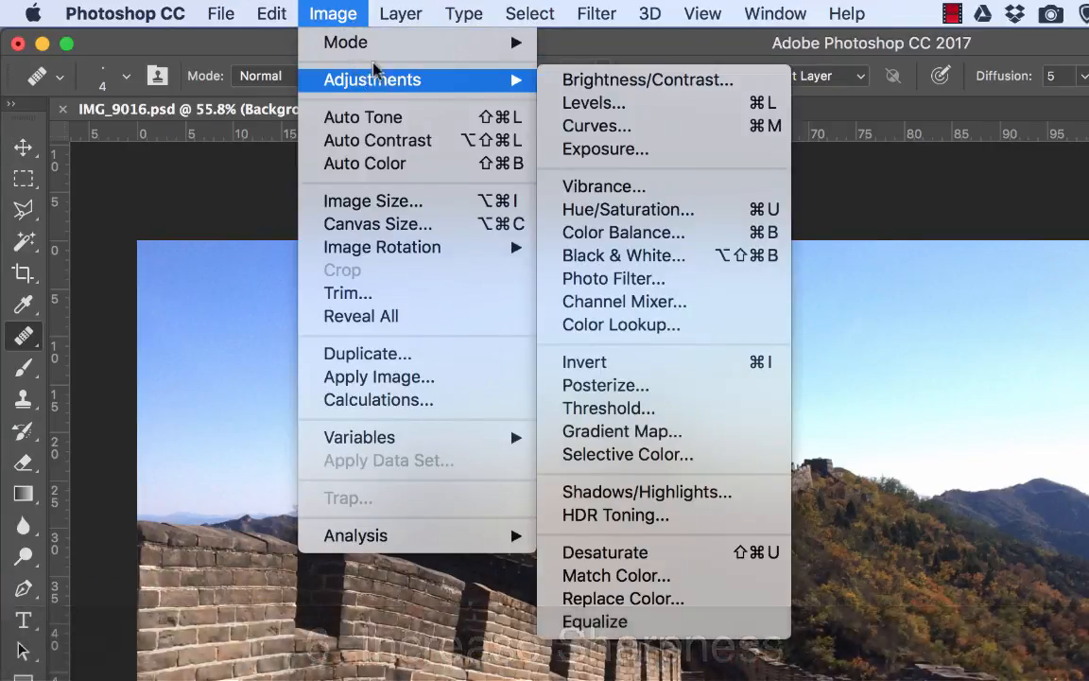
mouse_move(596, 13)
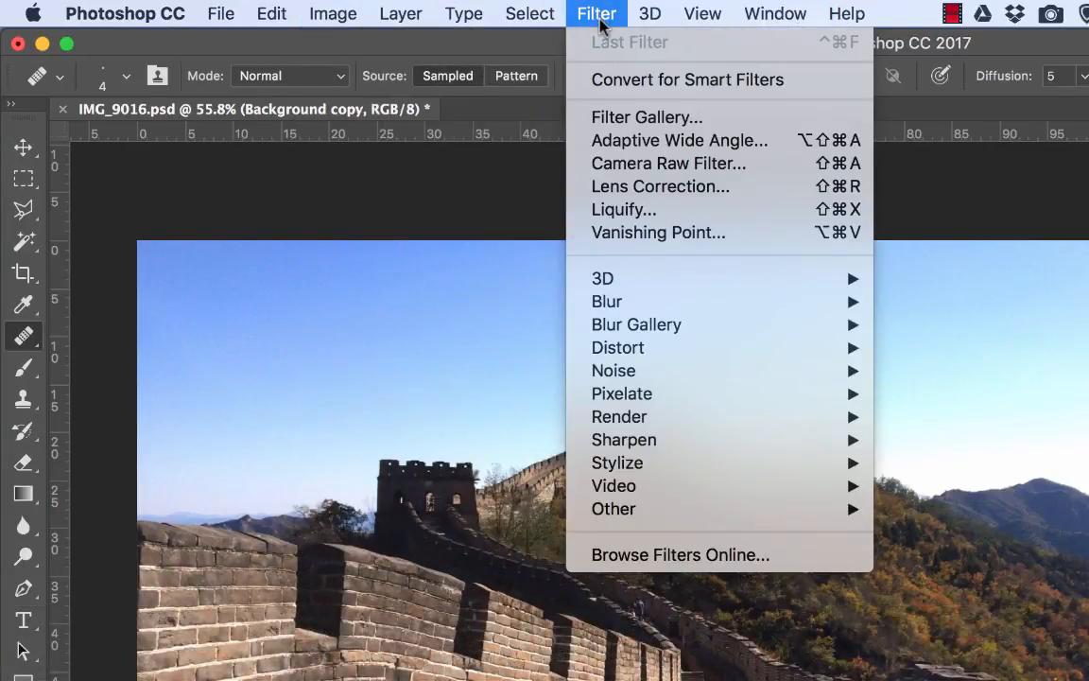
mouse_move(662, 440)
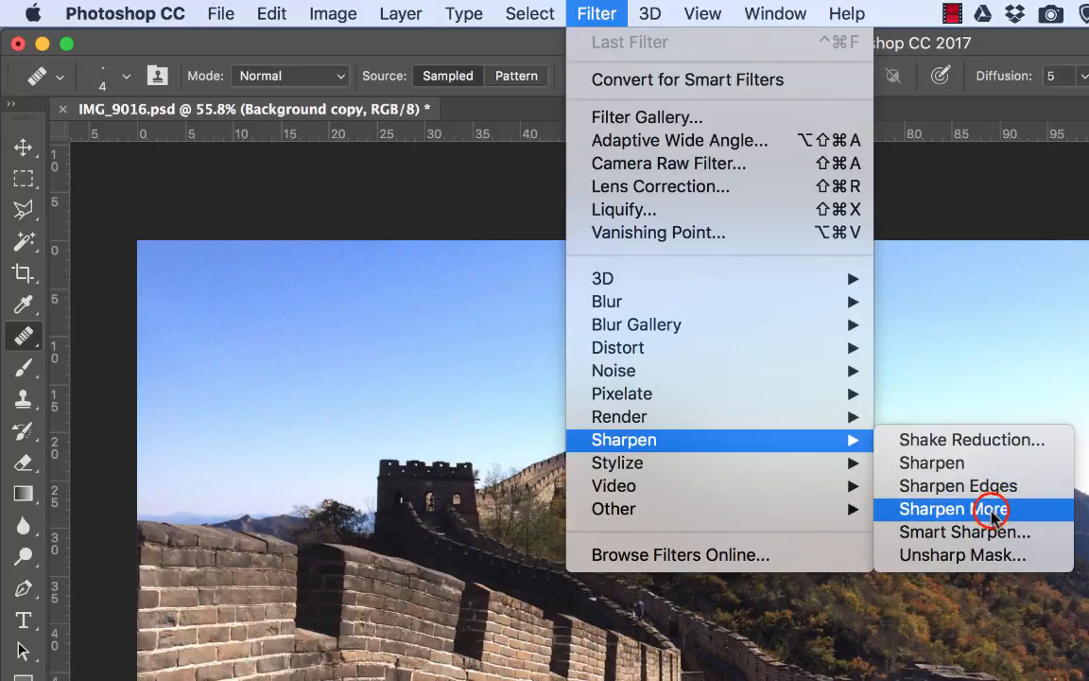
left_click(991, 509)
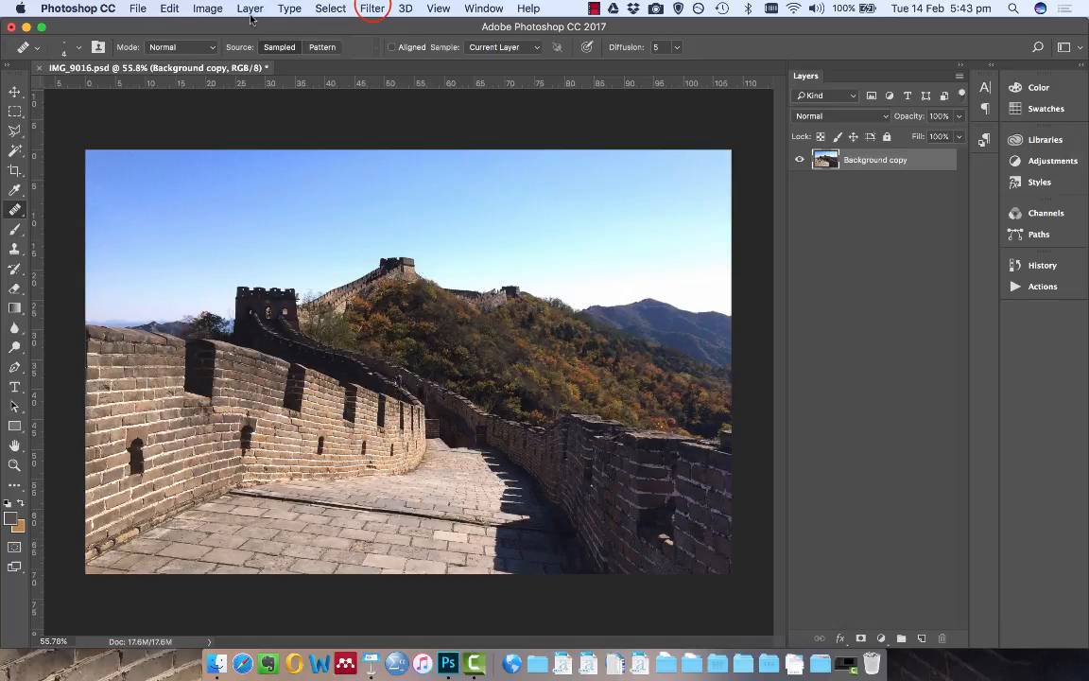
left_click(371, 9)
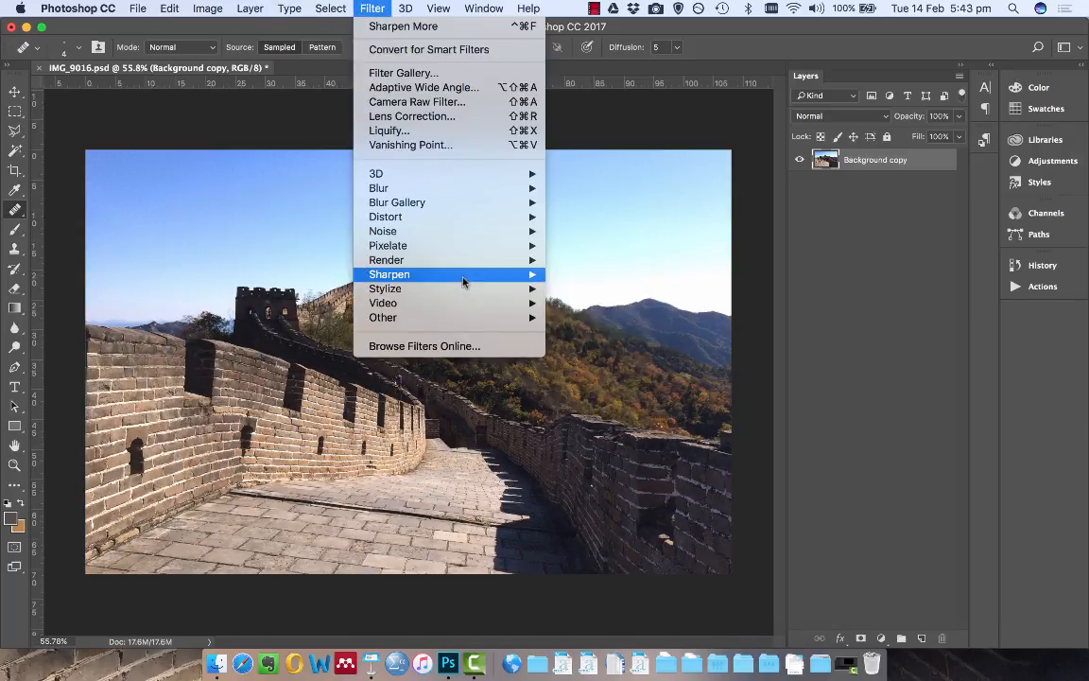
mouse_move(463, 280)
left_click(578, 314)
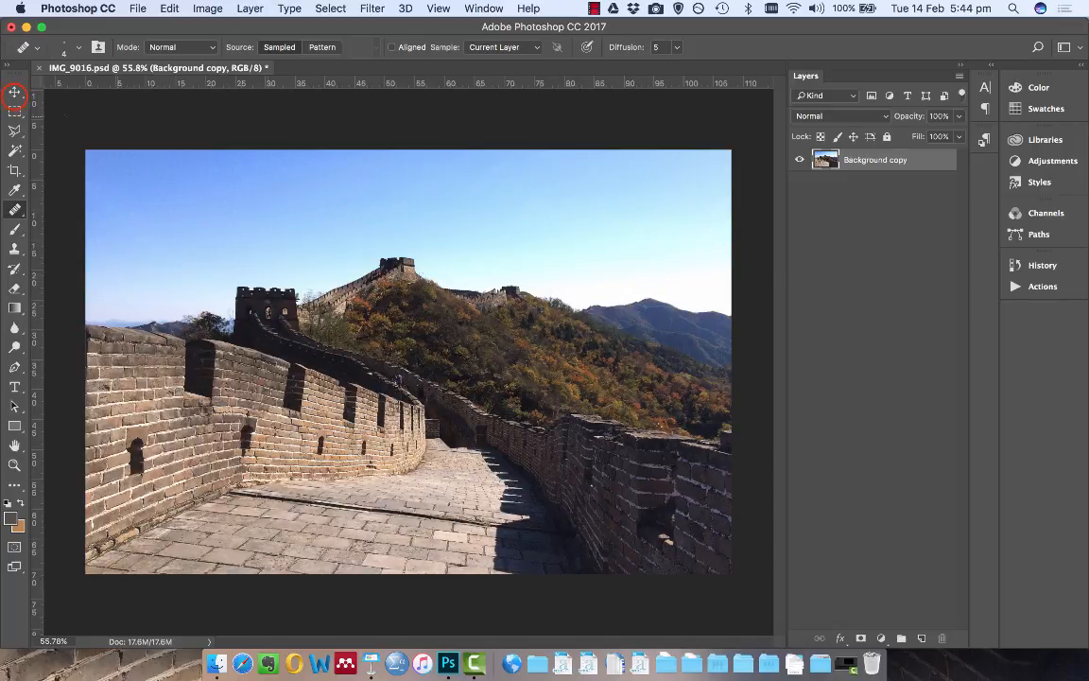
- Activate the Move tool, open the Image Size settings, and switch the width and height units to centimeters
left_click(15, 93)
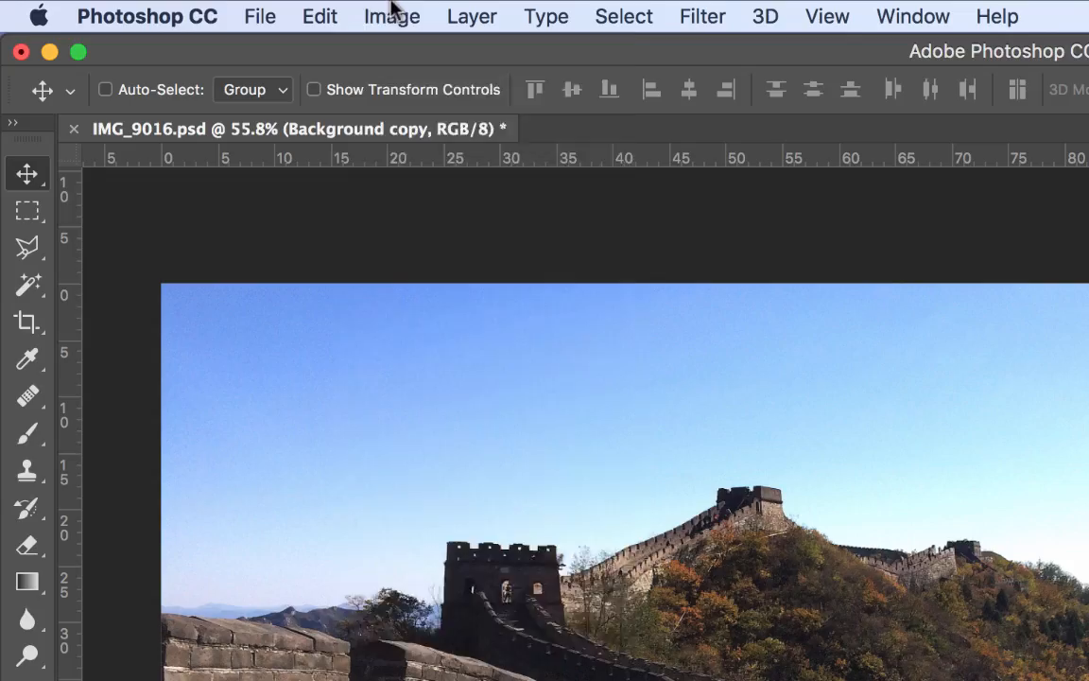
left_click(207, 7)
left_click(494, 238)
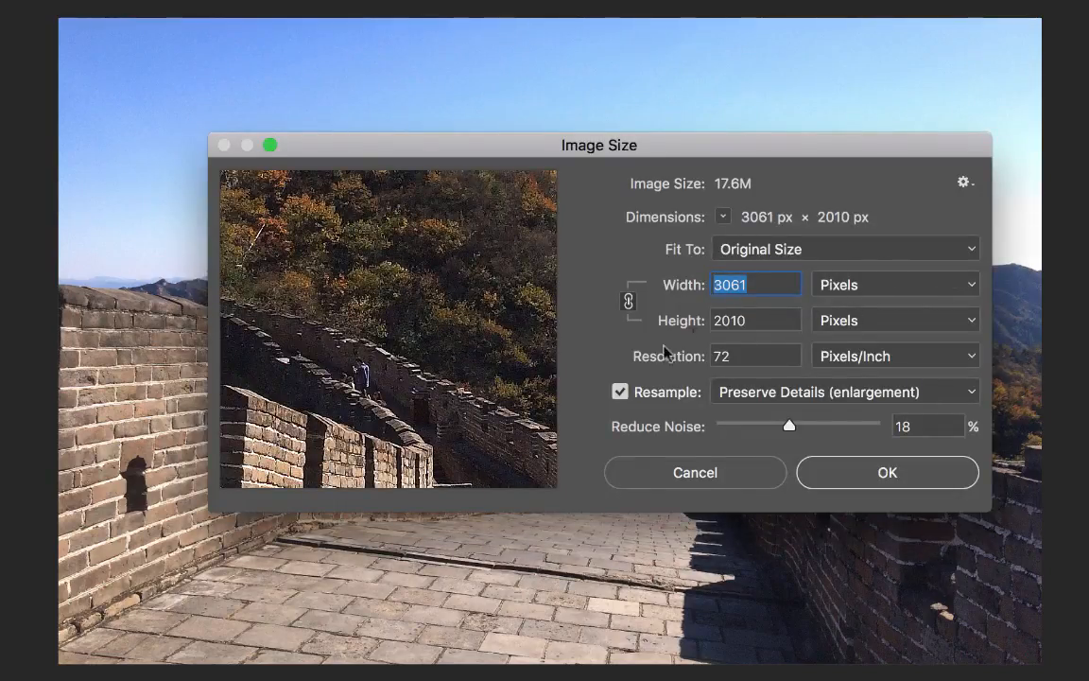
key("Tab")
key("Tab")
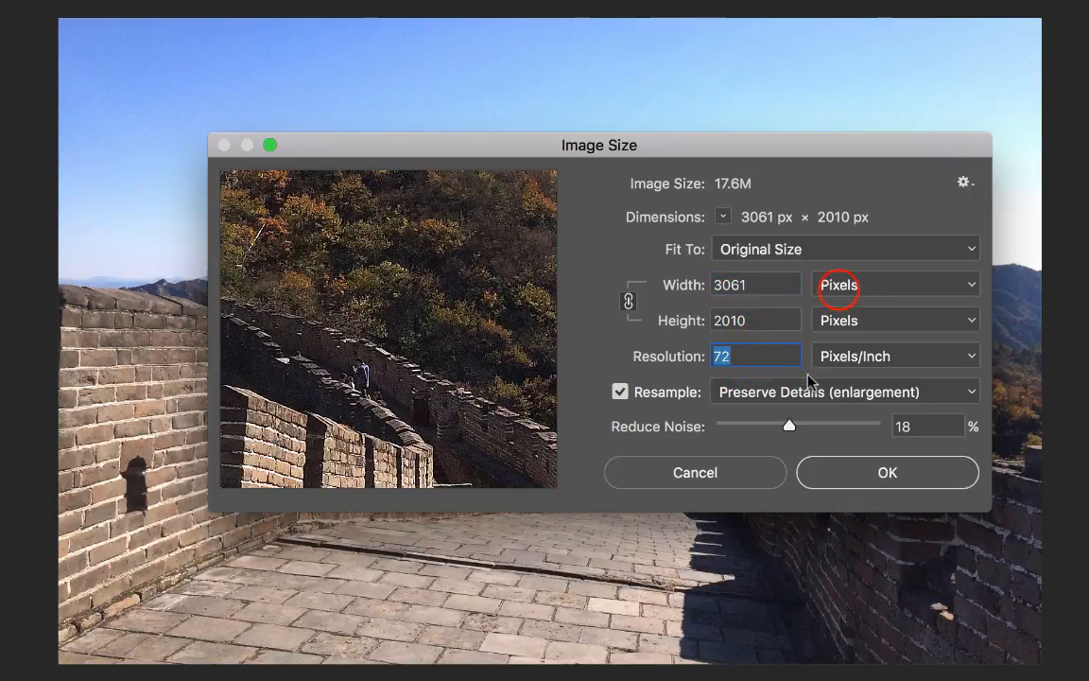
left_click(838, 284)
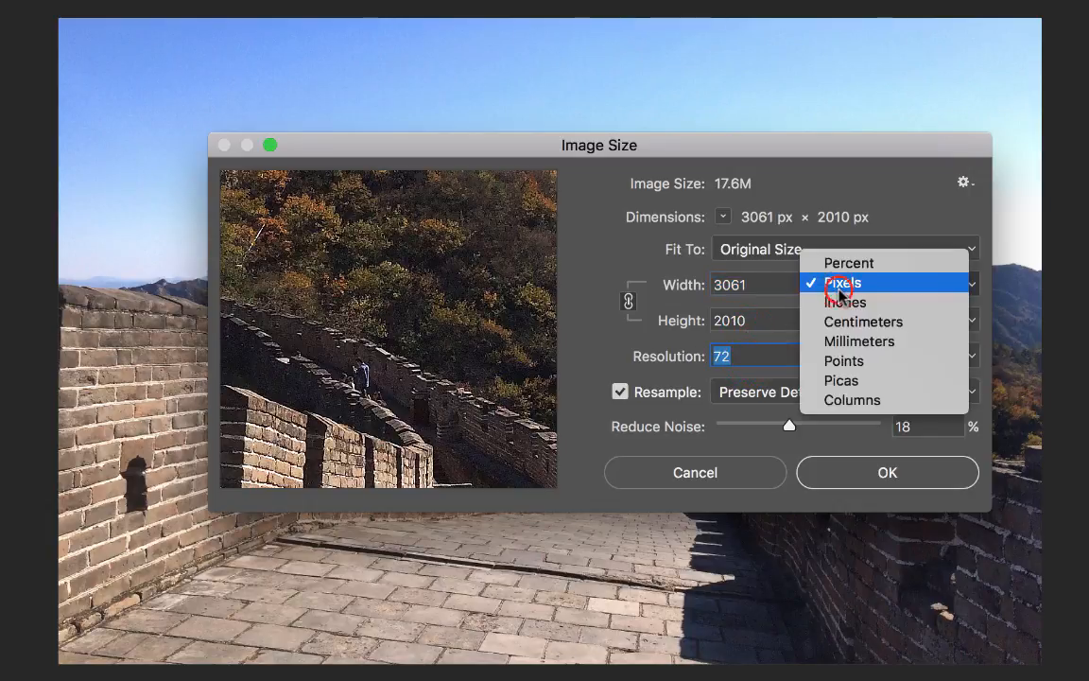
left_click(874, 327)
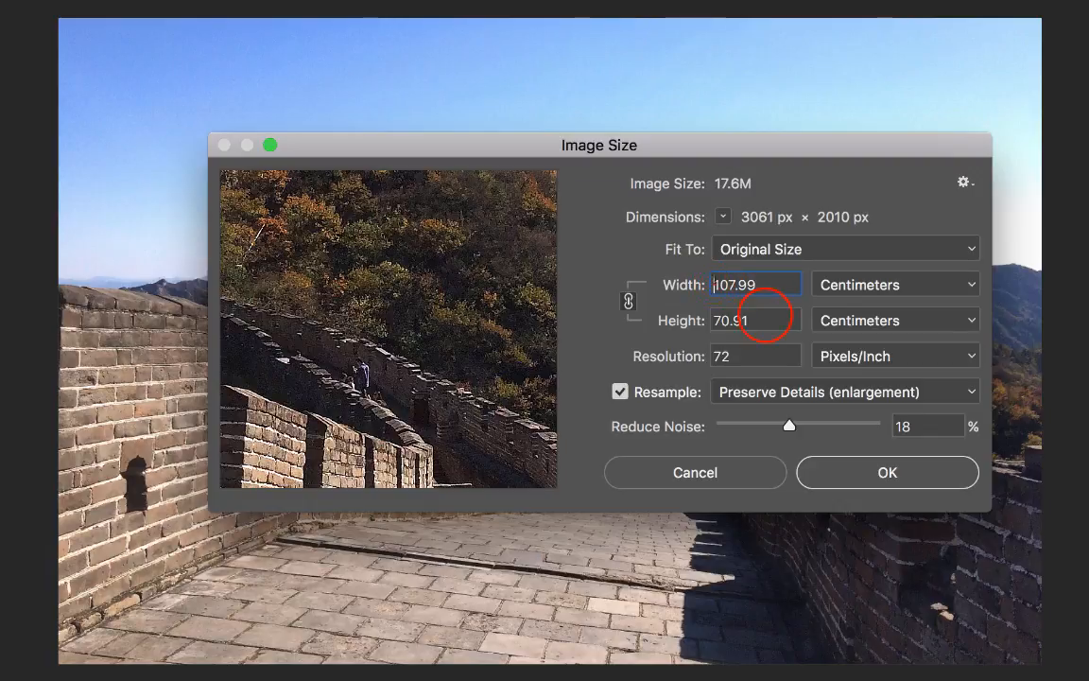
left_click(761, 319)
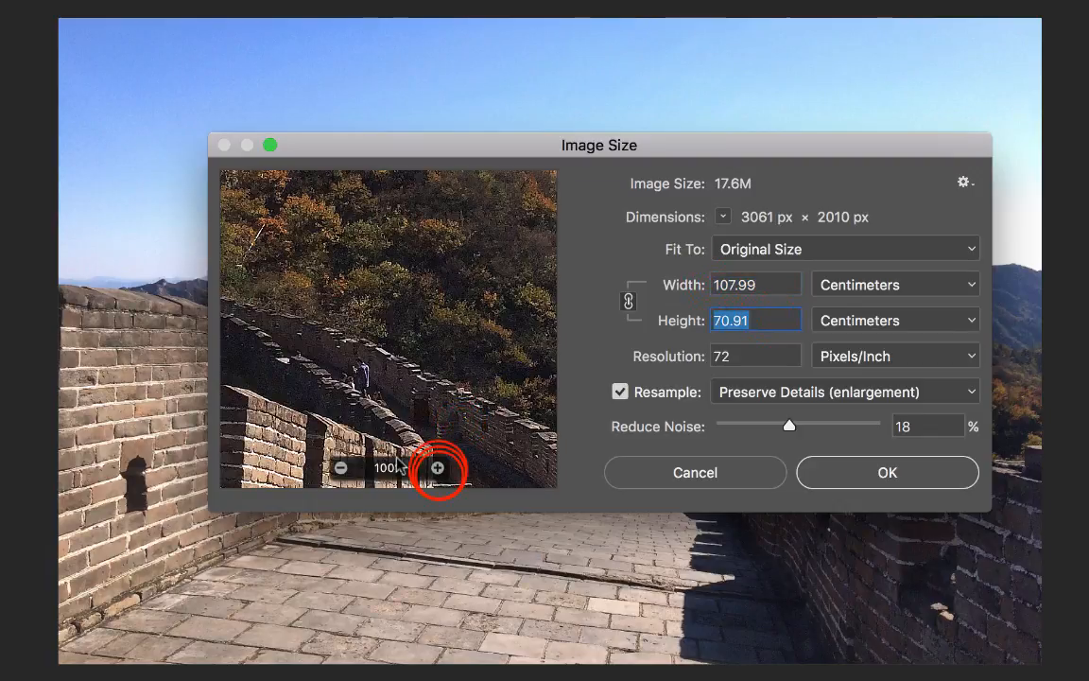
- Examine the image detail around the wall and walkway at higher magnification in the Image Size preview
left_click(437, 468)
left_click(438, 468)
left_click_drag(395, 381, 470, 320)
left_click_drag(364, 309, 427, 384)
left_click_drag(395, 214, 343, 350)
left_click_drag(378, 388, 309, 335)
left_click_drag(382, 388, 406, 323)
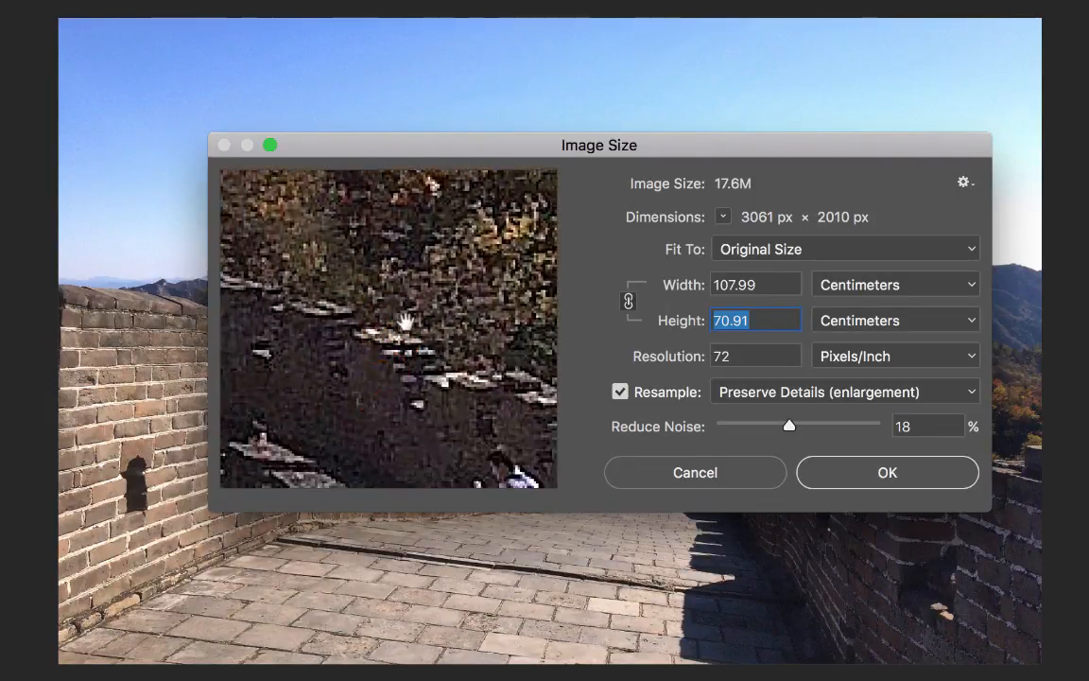
left_click_drag(454, 391, 386, 379)
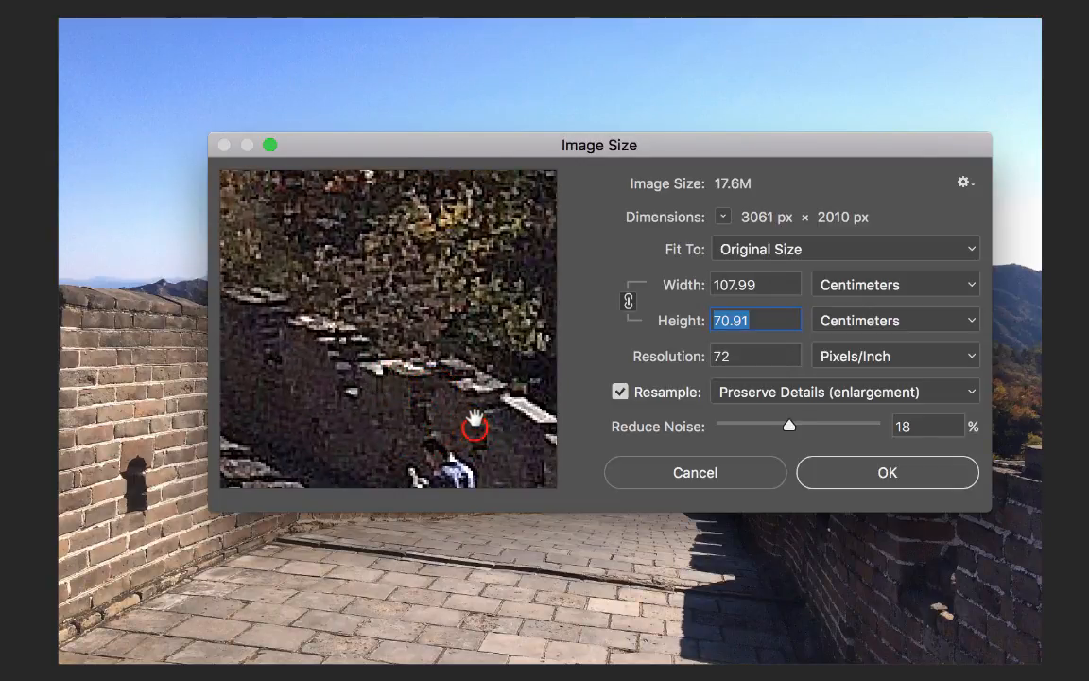
left_click_drag(474, 425, 399, 360)
left_click(341, 467)
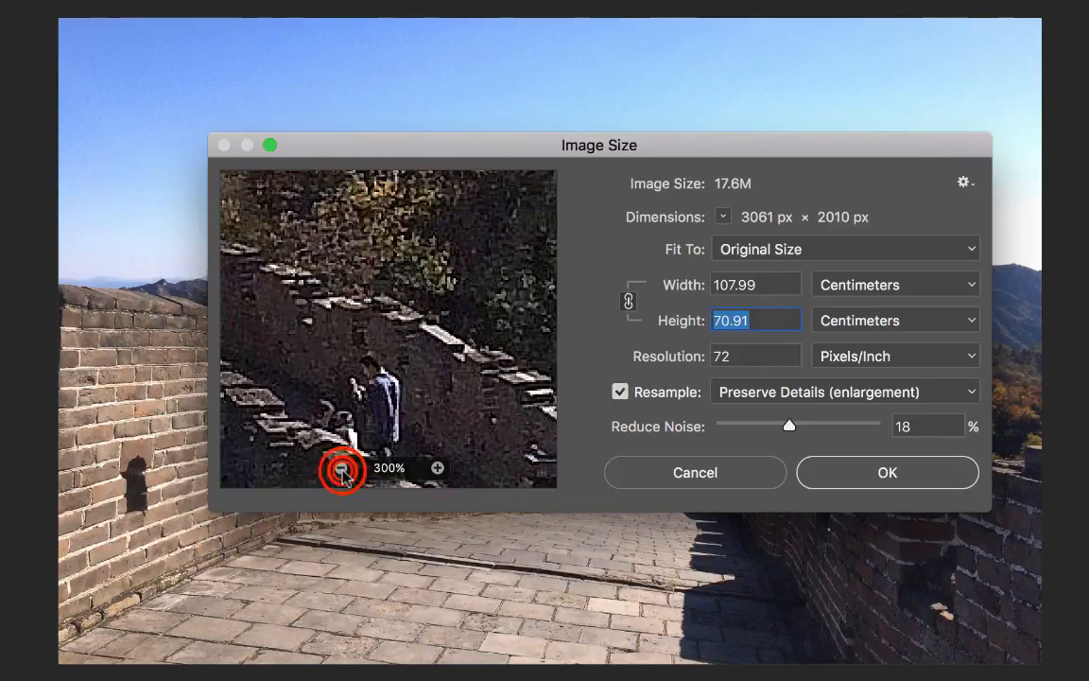
- Show the whole photo in the Image Size preview and review the width, height and resolution fields
left_click(342, 467)
left_click(341, 467)
left_click(342, 466)
left_click(341, 467)
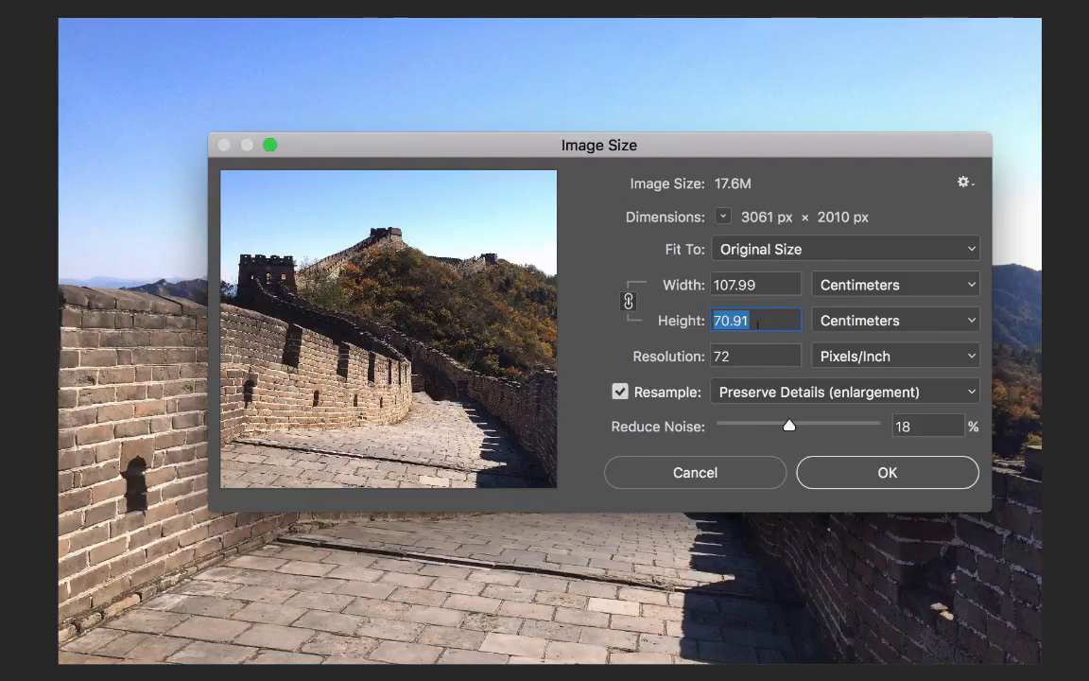
left_click(759, 285)
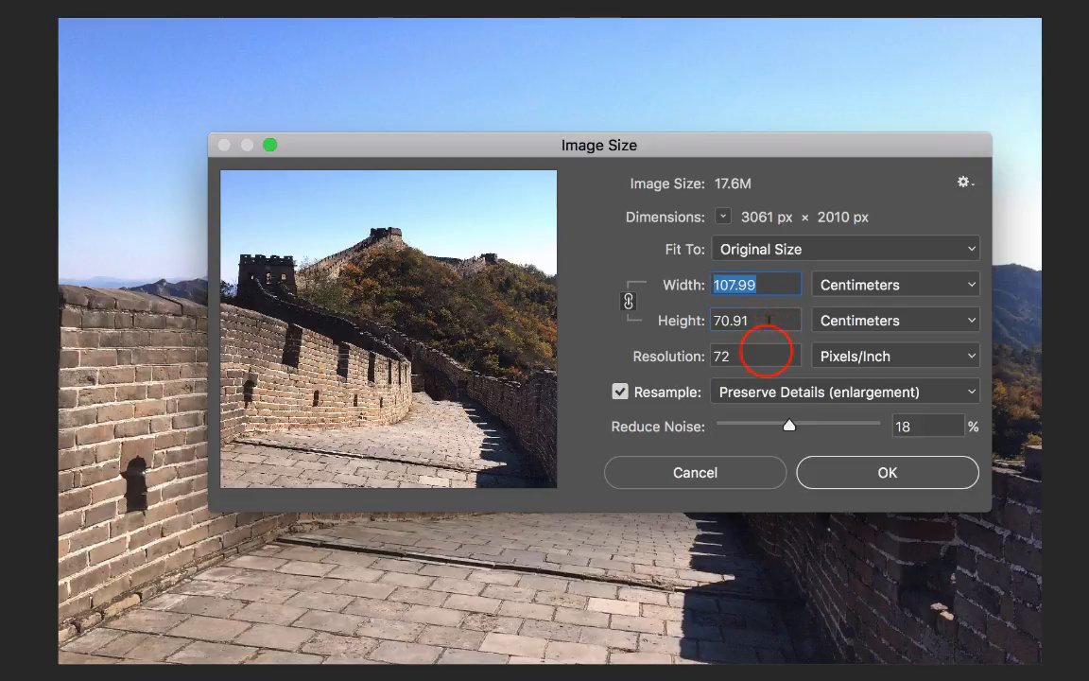
left_click(767, 319)
left_click(766, 356)
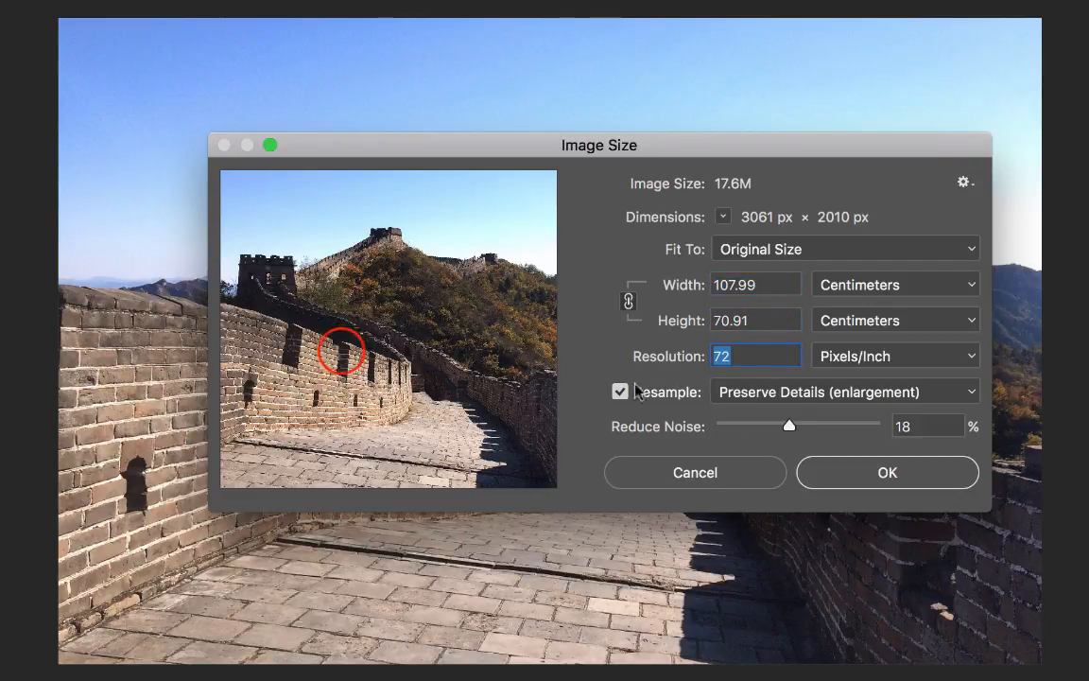
- Examine the person on the wall walkway at 700% magnification in the Image Size preview
left_click(341, 350)
left_click(438, 465)
left_click(438, 465)
left_click(437, 464)
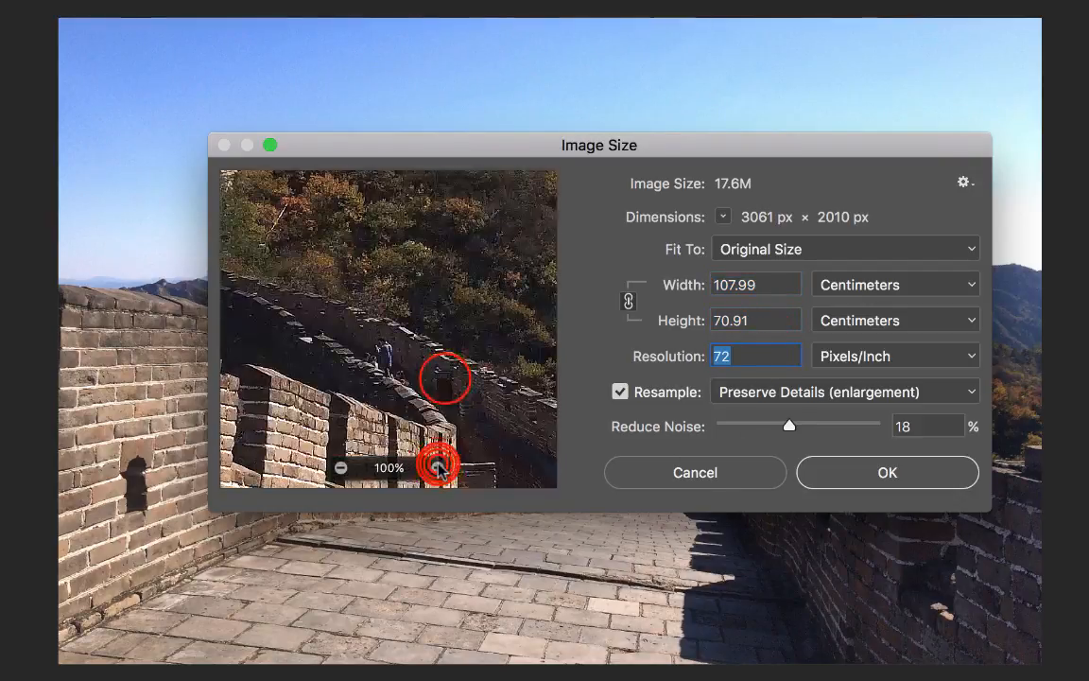
left_click(438, 464)
left_click(437, 465)
left_click(438, 464)
left_click(438, 464)
left_click(438, 464)
left_click(438, 464)
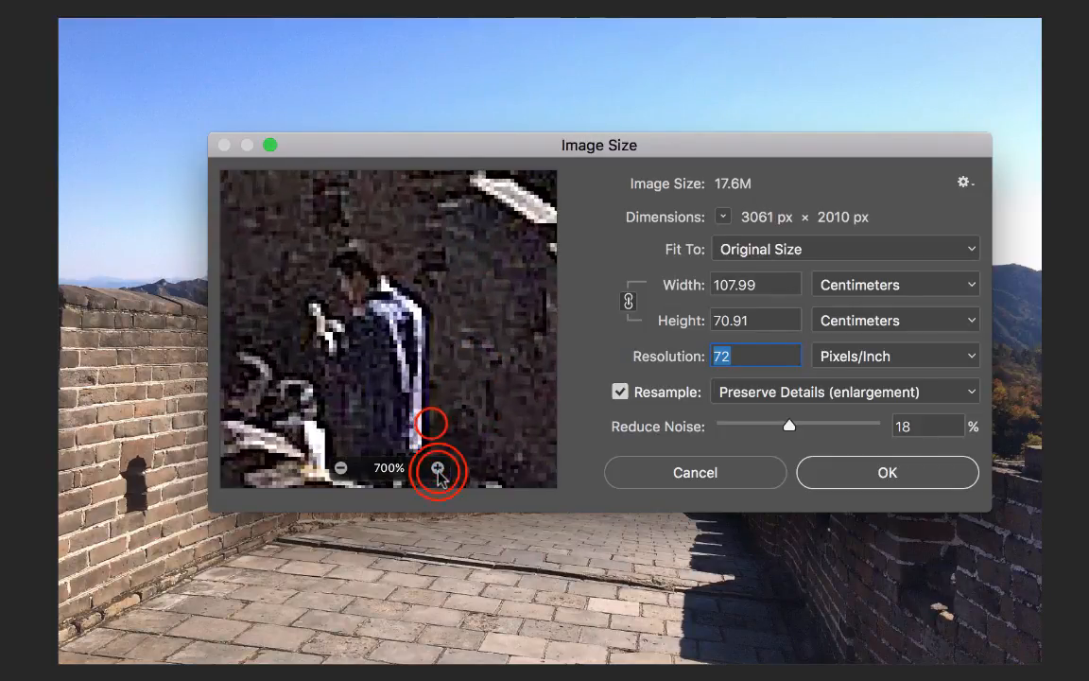
- Try Reduce Noise at 100% with Preserve Details (enlargement), and switch the resampling method to Bicubic Smoother (enlargement)
left_click(942, 396)
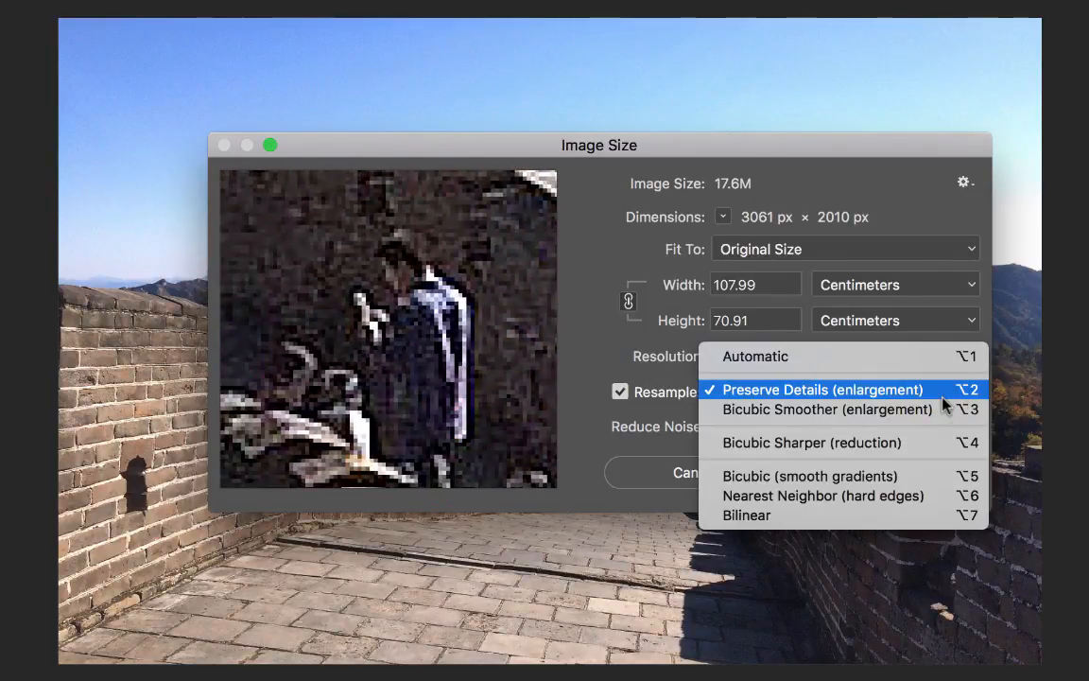
left_click(738, 392)
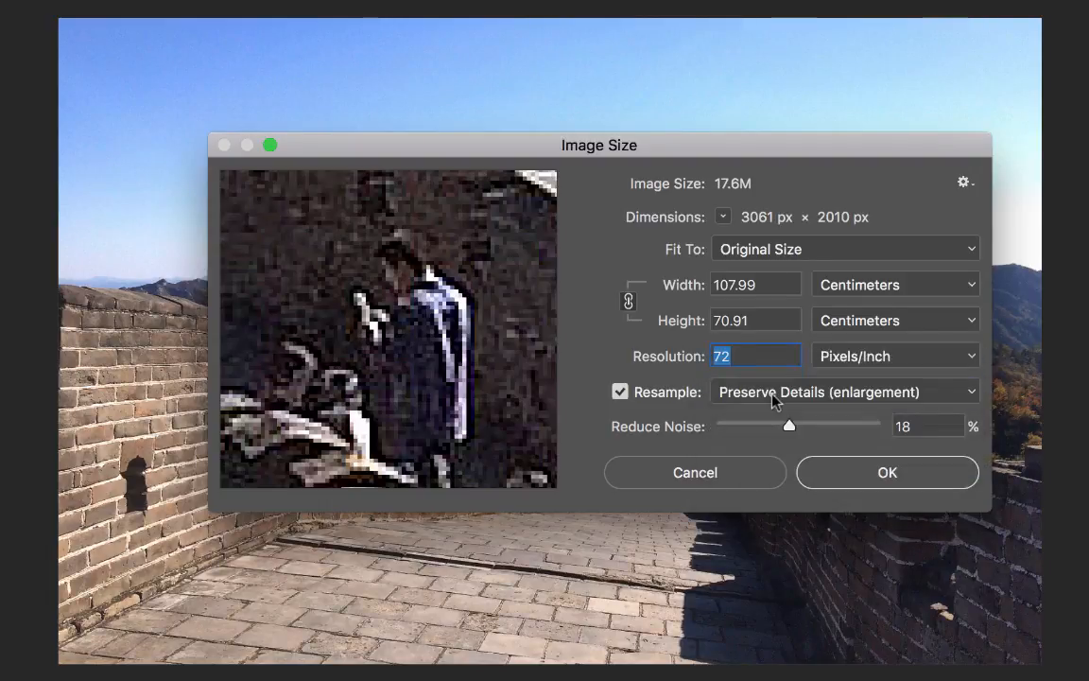
left_click_drag(789, 426, 728, 428)
left_click(837, 395)
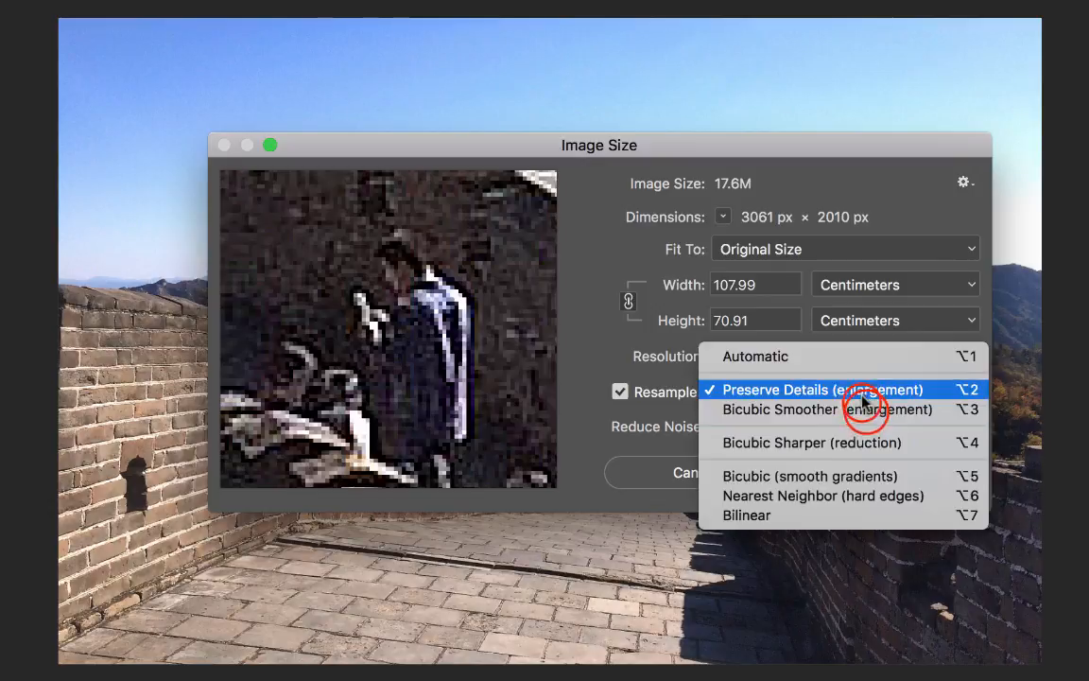
left_click(870, 412)
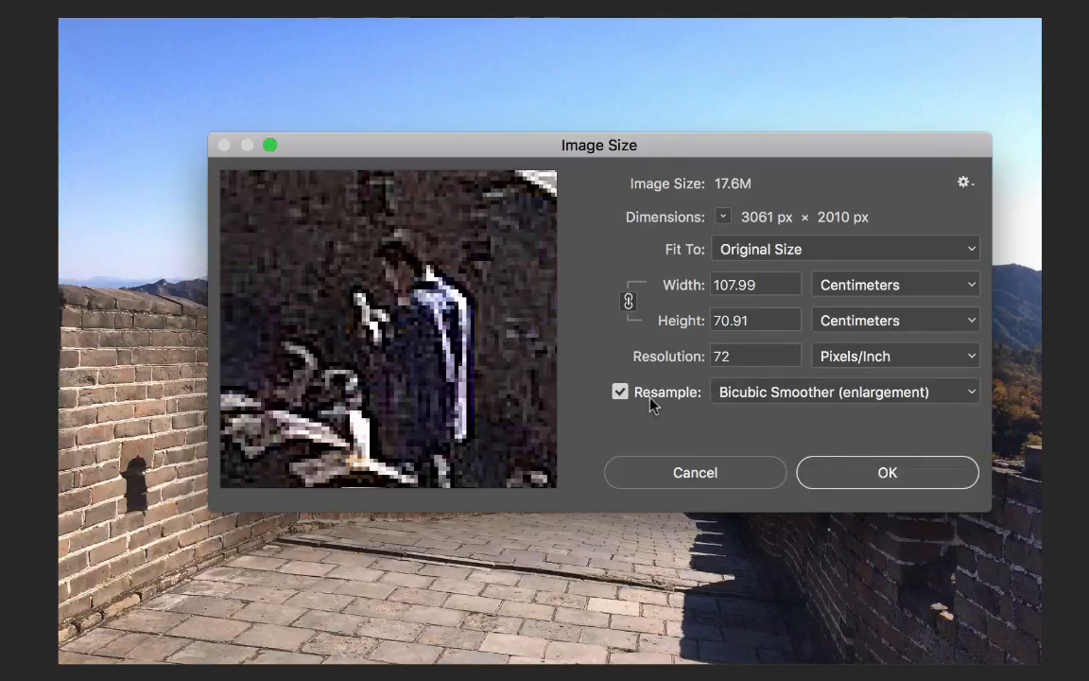
- Set the resolution to 300 Pixels/Inch and inspect the person on the walkway in the preview at 100%
left_click(341, 467)
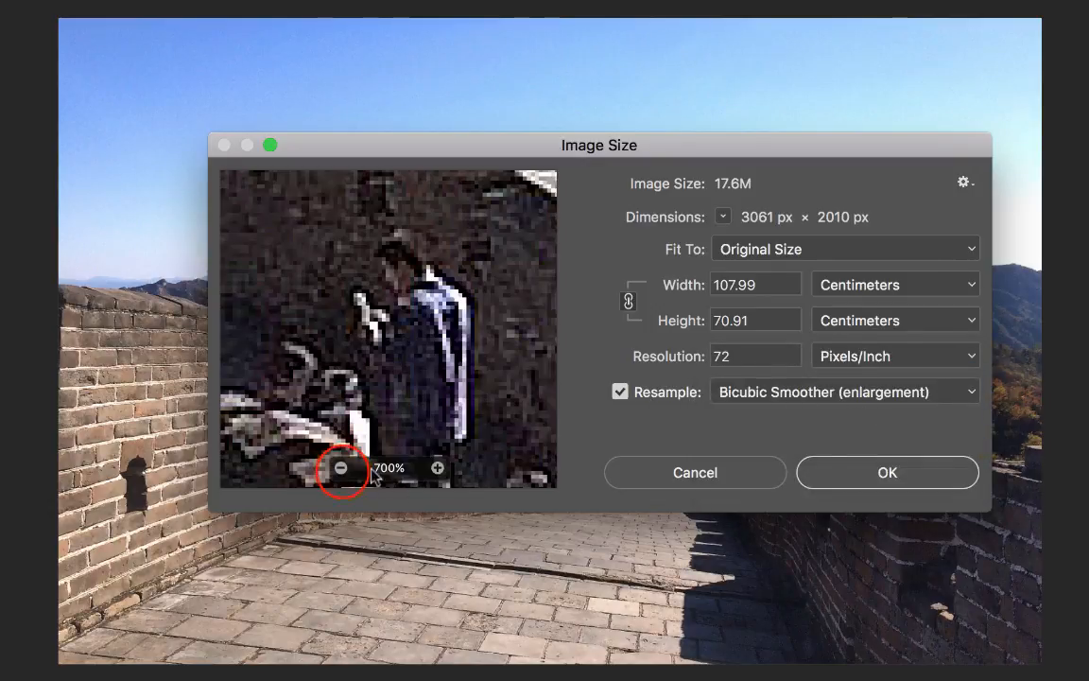
left_click(341, 467)
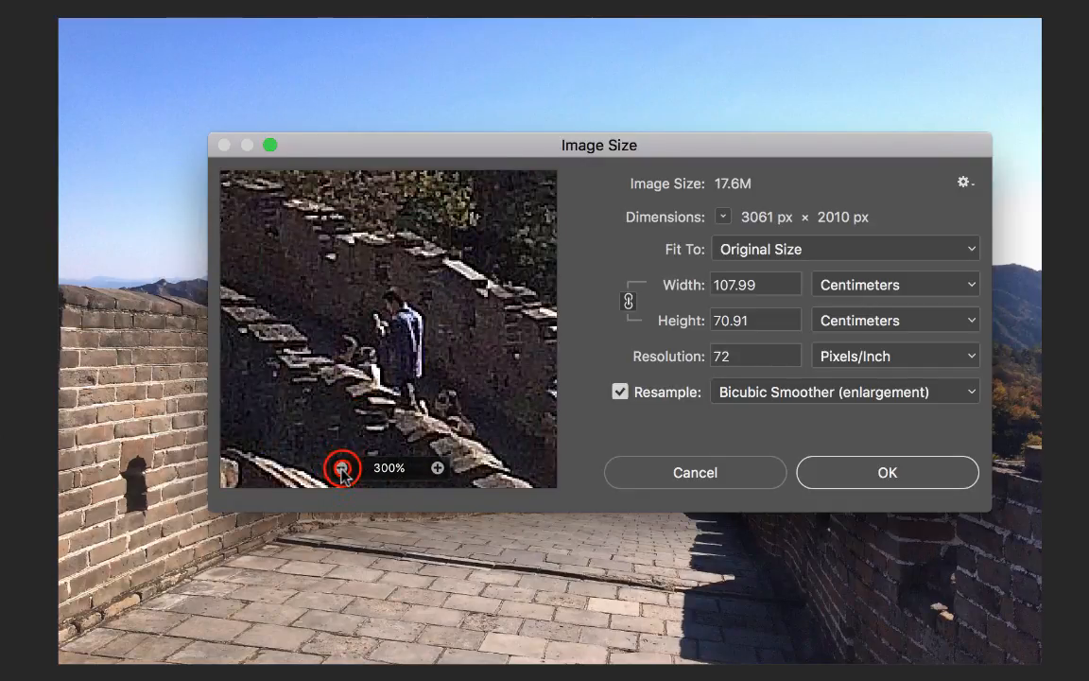
left_click(341, 467)
left_click(341, 467)
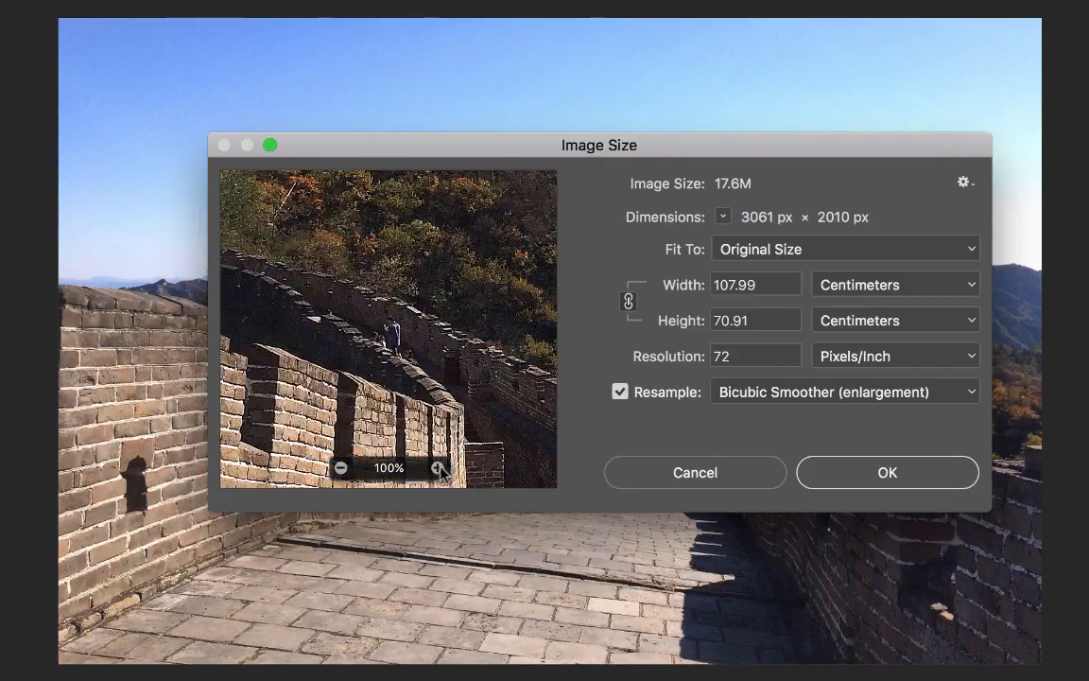
double_click(765, 357)
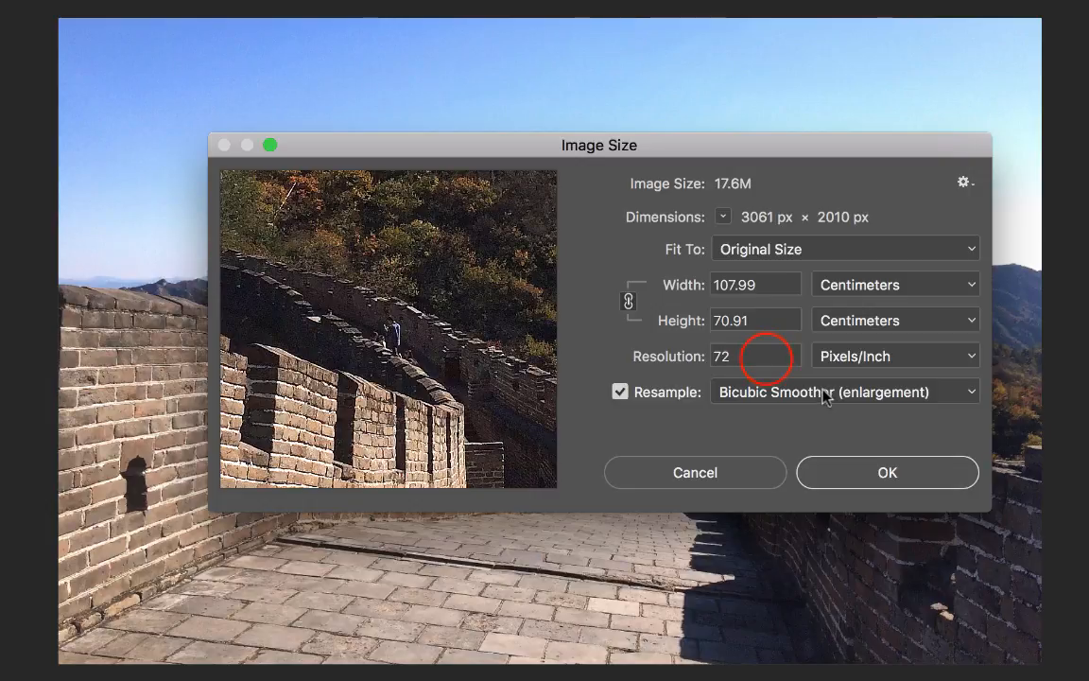
type("300")
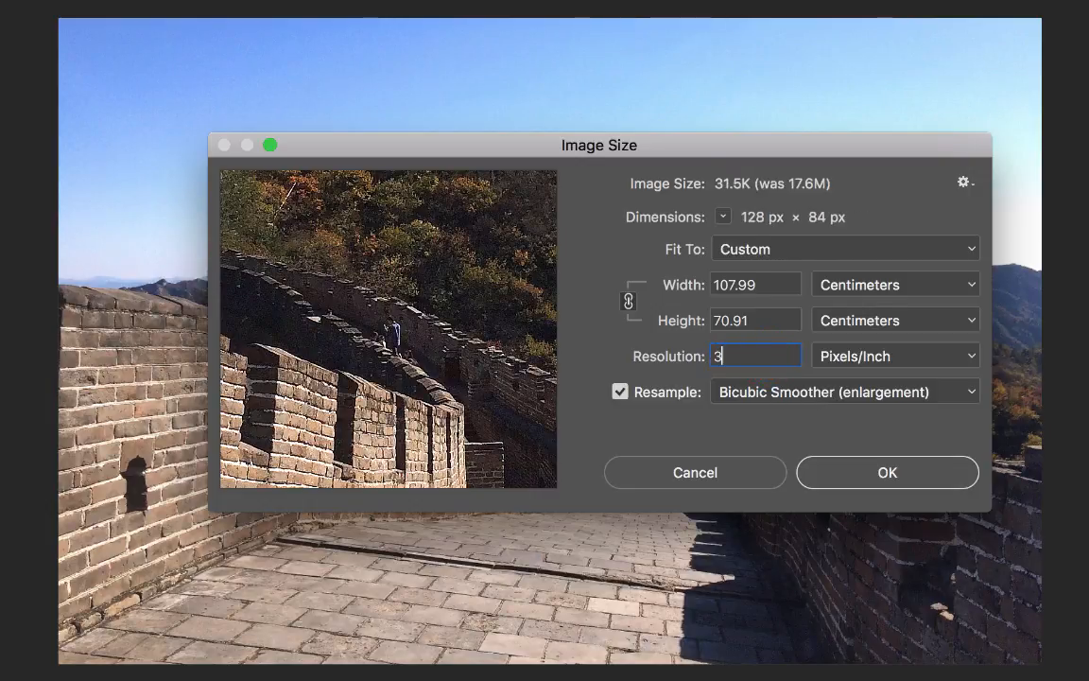
left_click_drag(328, 359, 388, 319)
left_click(485, 389)
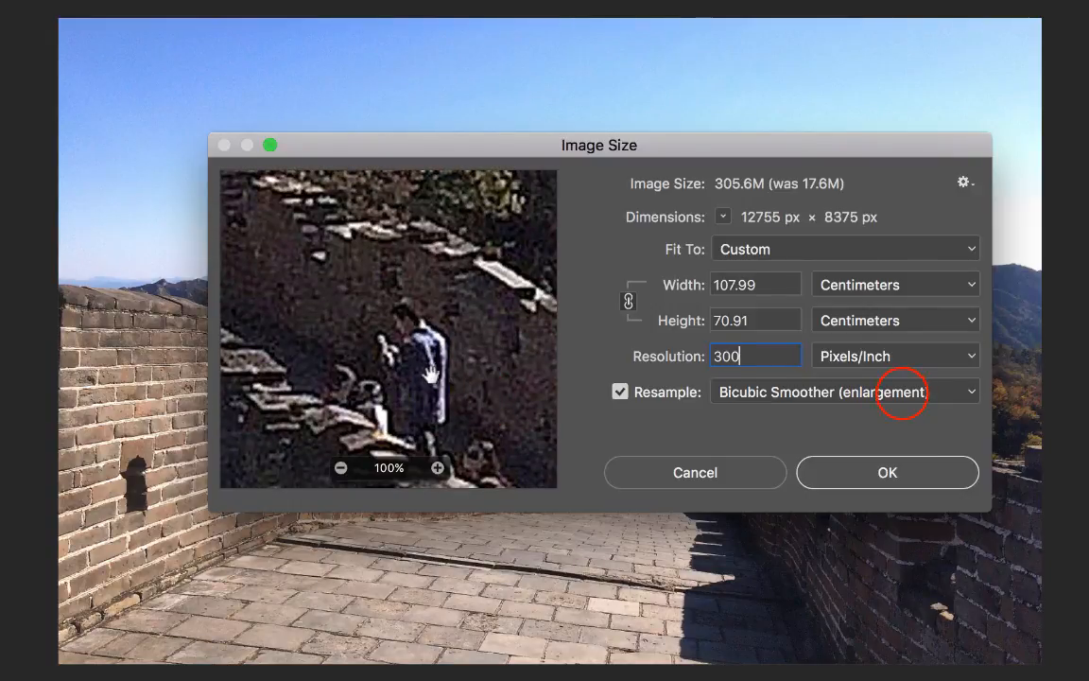
- Compare Preserve Details (enlargement) at 0% noise reduction, return the resampling to Bicubic Smoother (enlargement), and apply the new image size
left_click(899, 391)
left_click(860, 376)
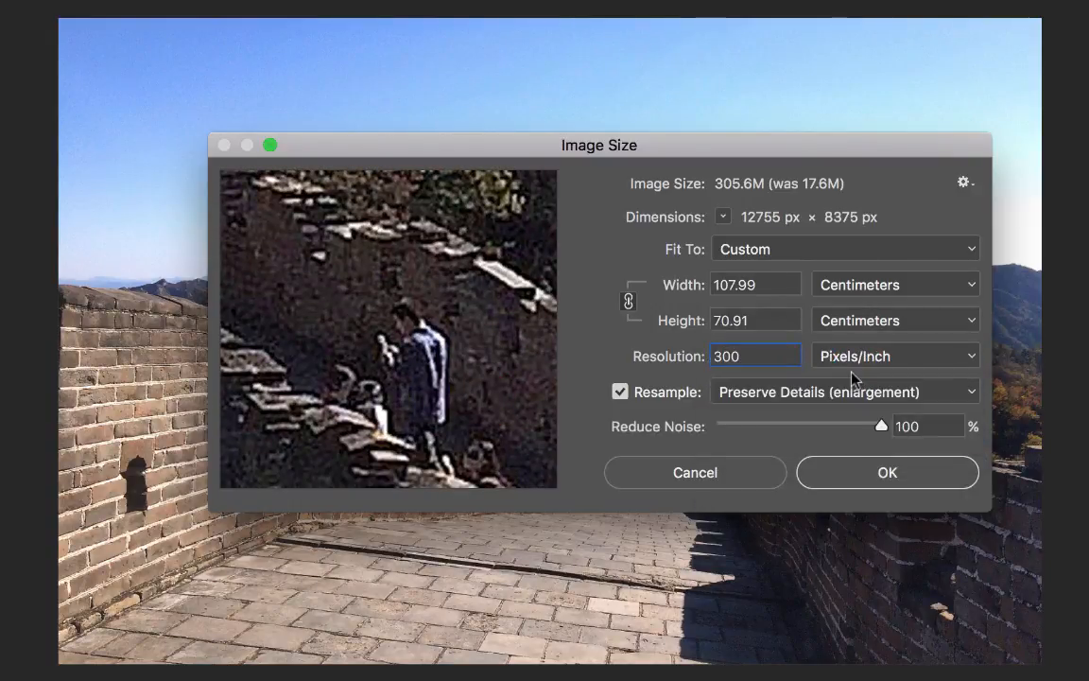
left_click_drag(882, 427, 716, 427)
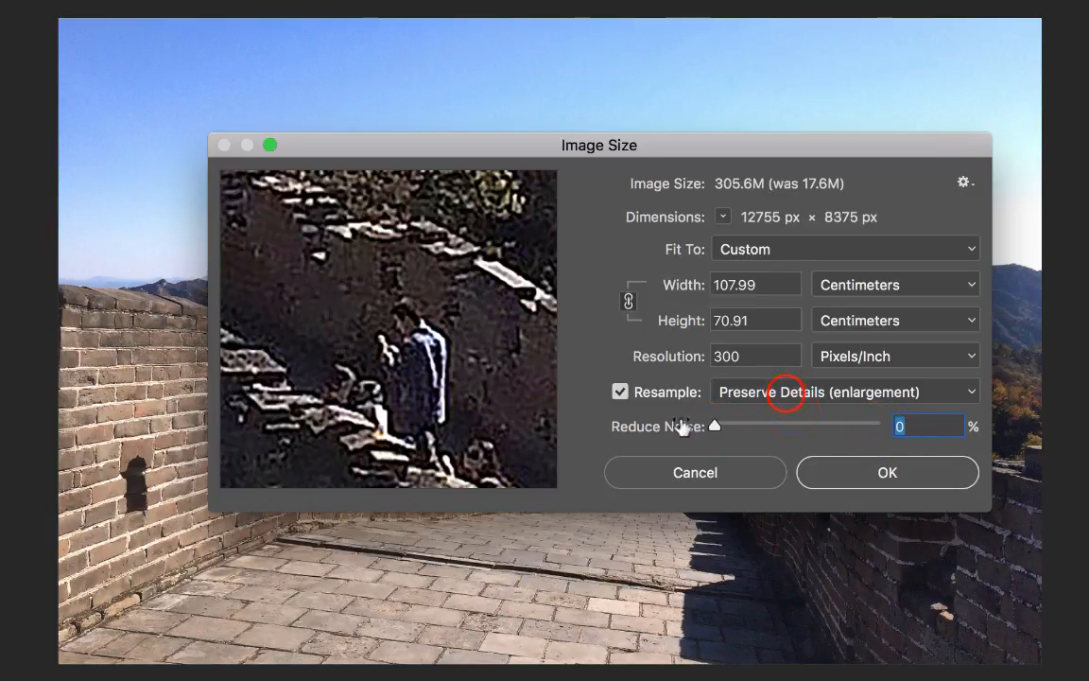
left_click(783, 391)
left_click(799, 409)
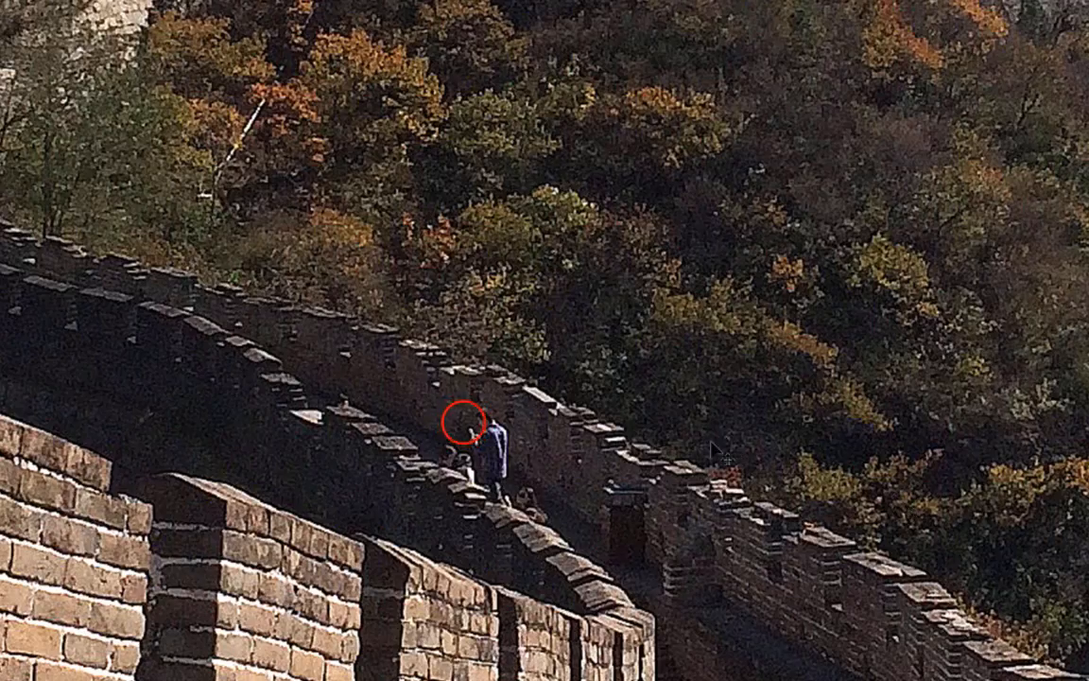
- Shift the resized photo layer while inspecting it, and realign it with the canvas edges
left_click_drag(461, 429, 683, 268)
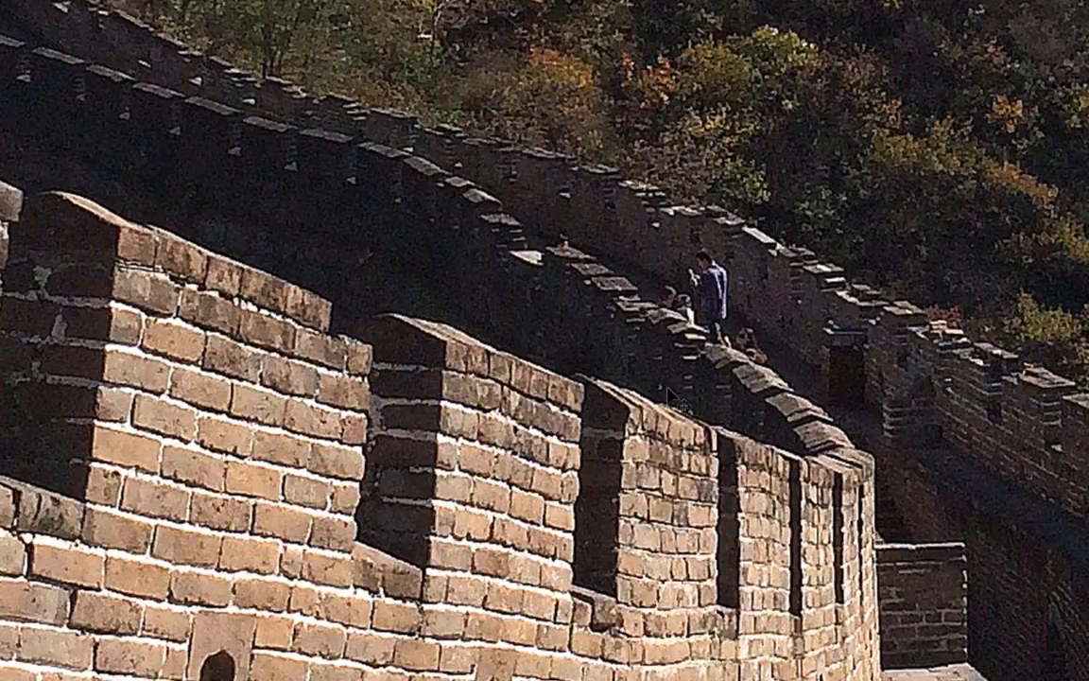
key("ctrl+minus")
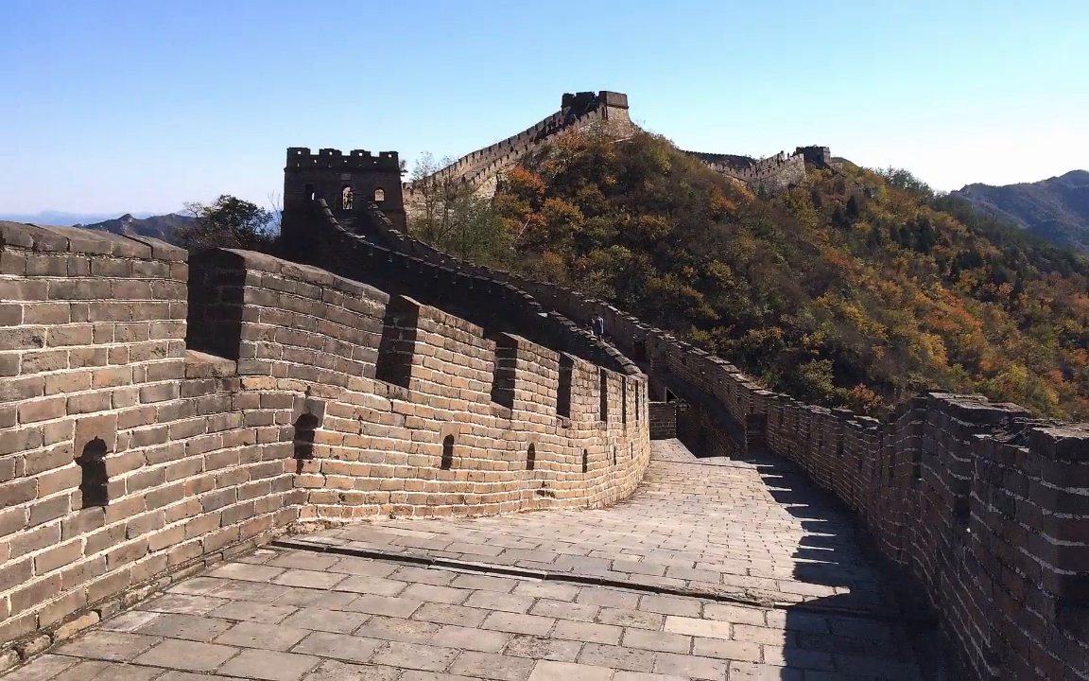
key("ctrl+minus")
left_click(648, 374)
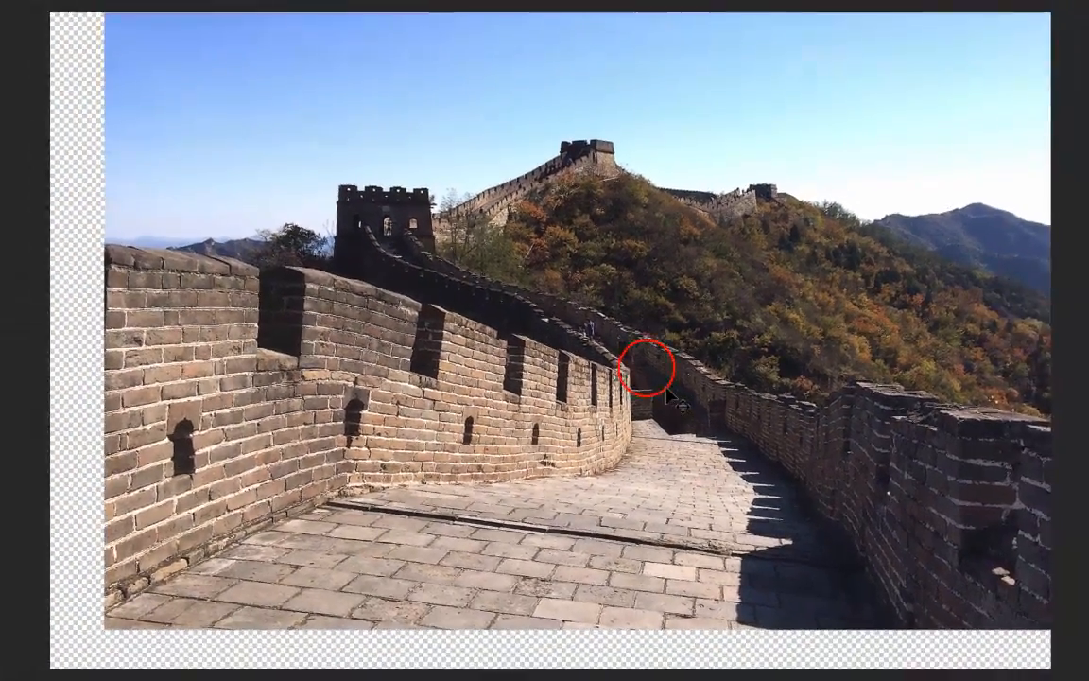
left_click_drag(670, 397, 600, 416)
left_click_drag(567, 36, 567, 41)
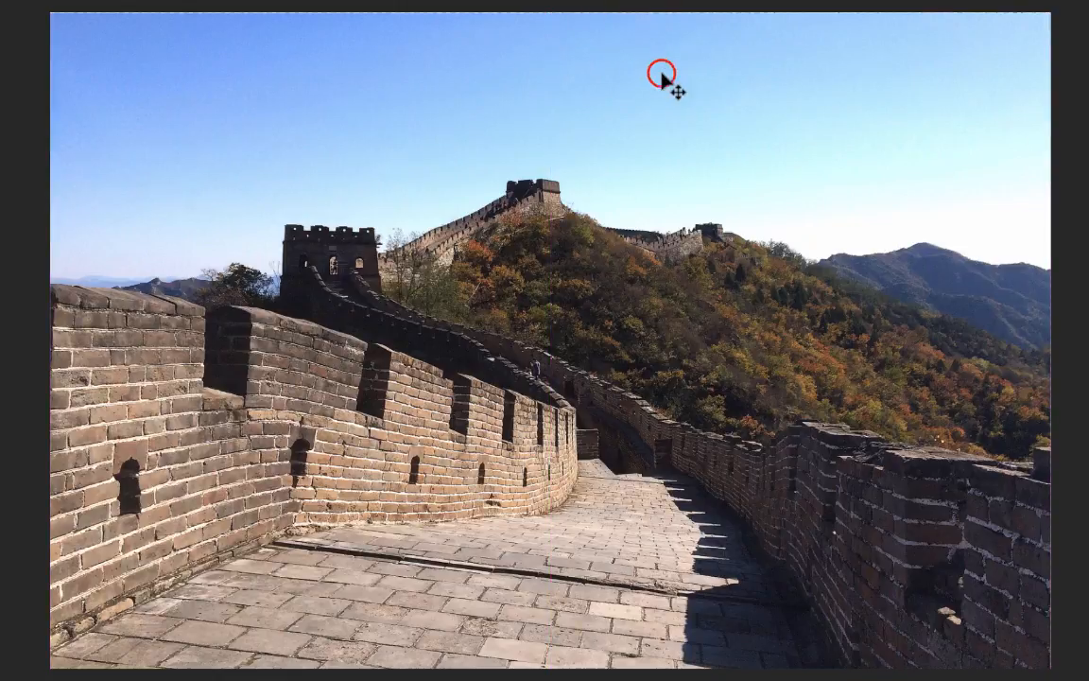